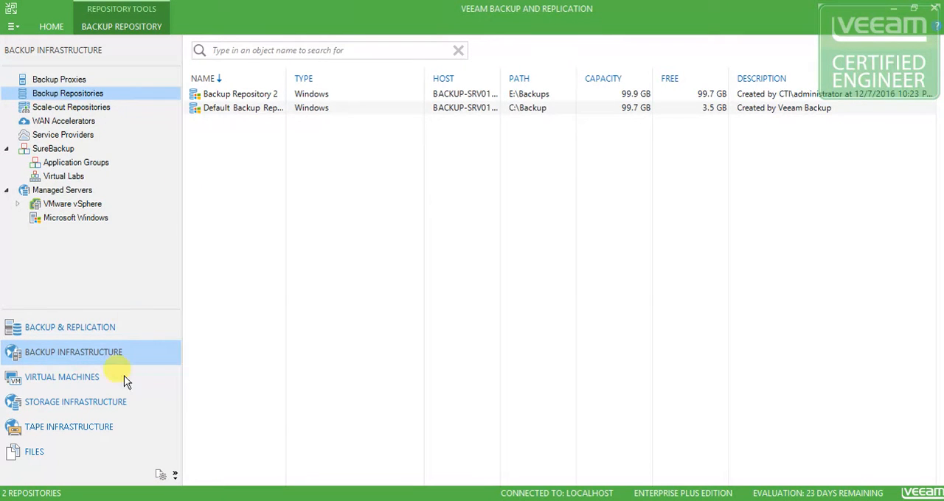
# Stop the running CTI-AD-01-Replica replication session and widen the job name column to show its full name
pyautogui.click(95, 330)
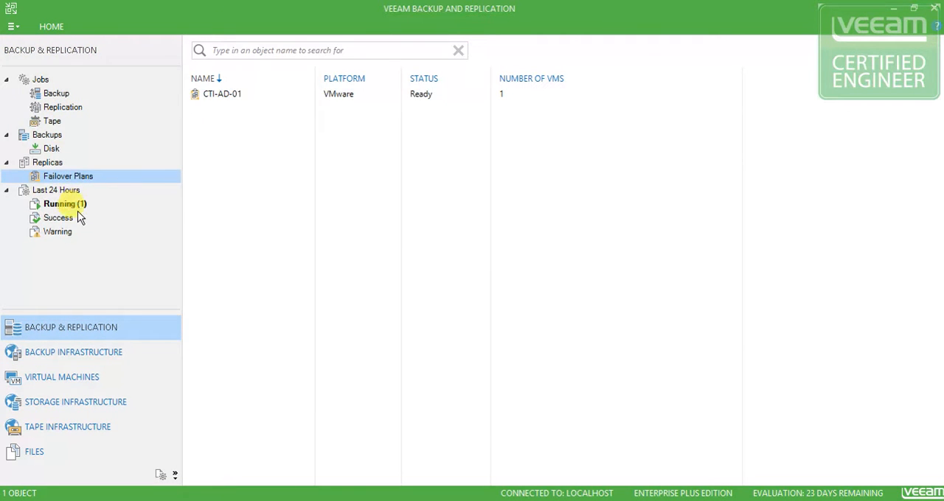
pyautogui.click(65, 204)
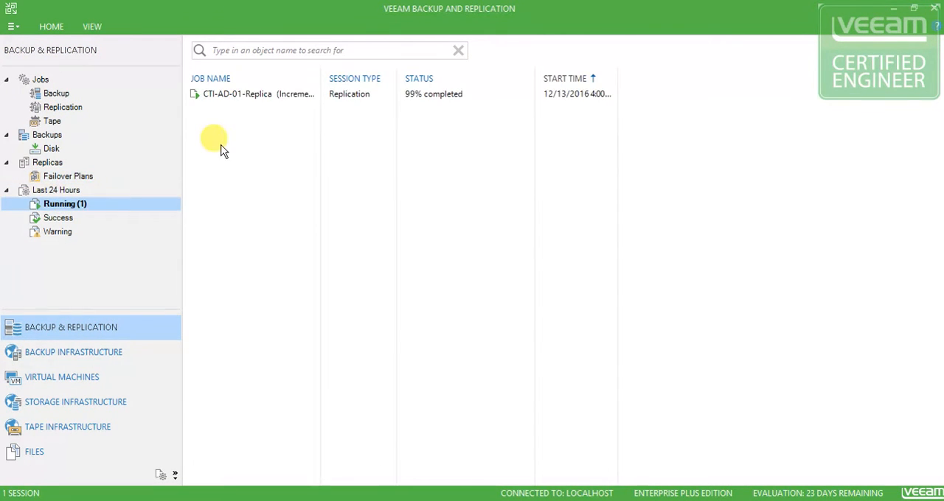
pyautogui.click(247, 99)
pyautogui.rightClick(254, 101)
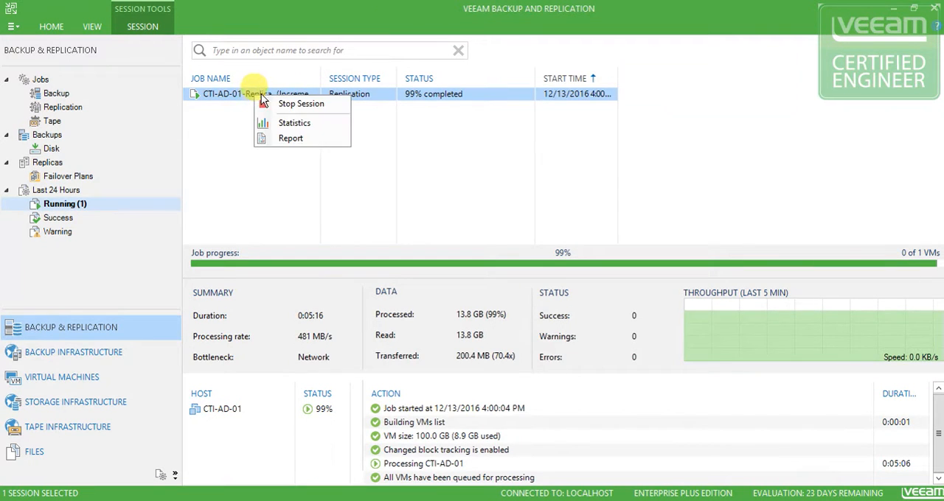
pyautogui.click(299, 104)
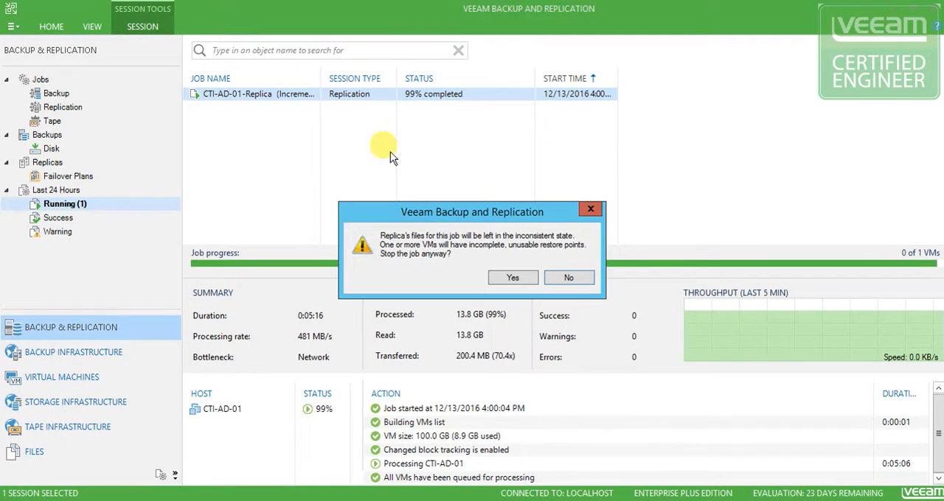
pyautogui.click(516, 280)
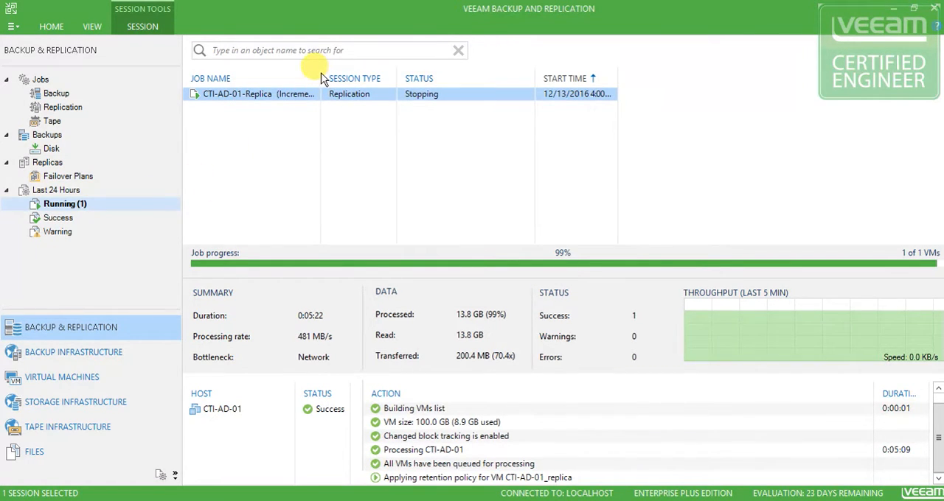
pyautogui.moveTo(320, 71); pyautogui.dragTo(334, 70)
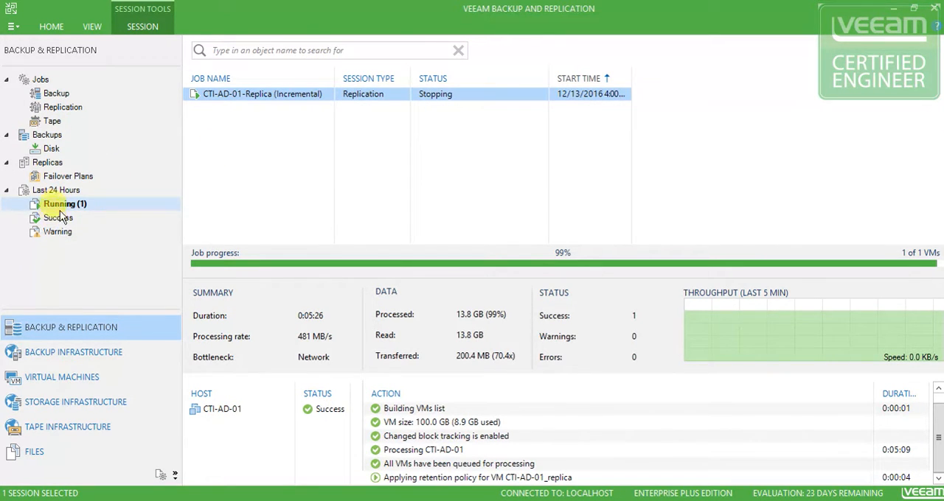
# Look through the disk backups and browse the vSphere virtual machine inventory down to CTI-CLUSTER
pyautogui.click(49, 150)
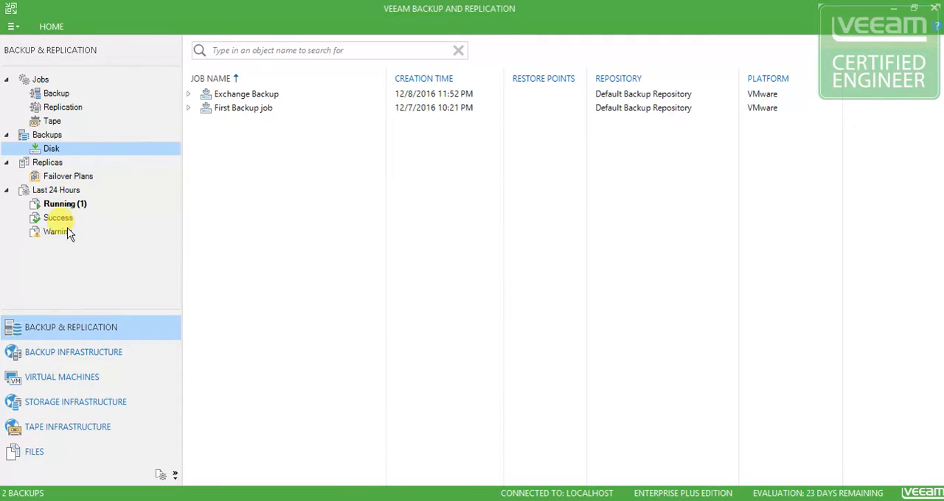
pyautogui.click(63, 378)
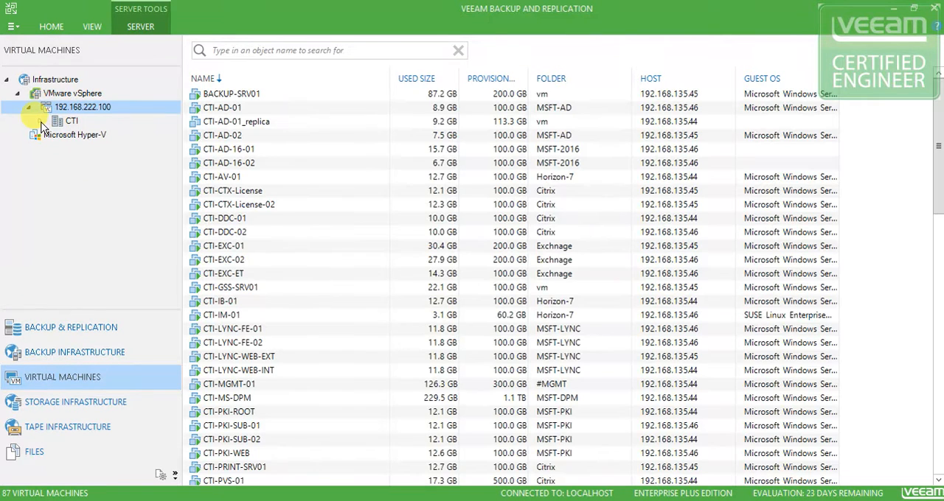
pyautogui.click(39, 121)
pyautogui.click(40, 121)
pyautogui.click(39, 121)
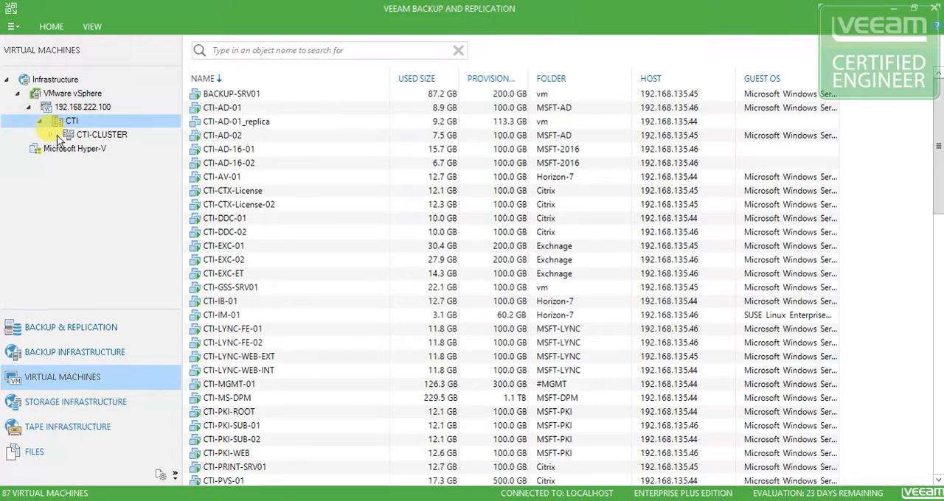
pyautogui.click(51, 134)
pyautogui.click(51, 136)
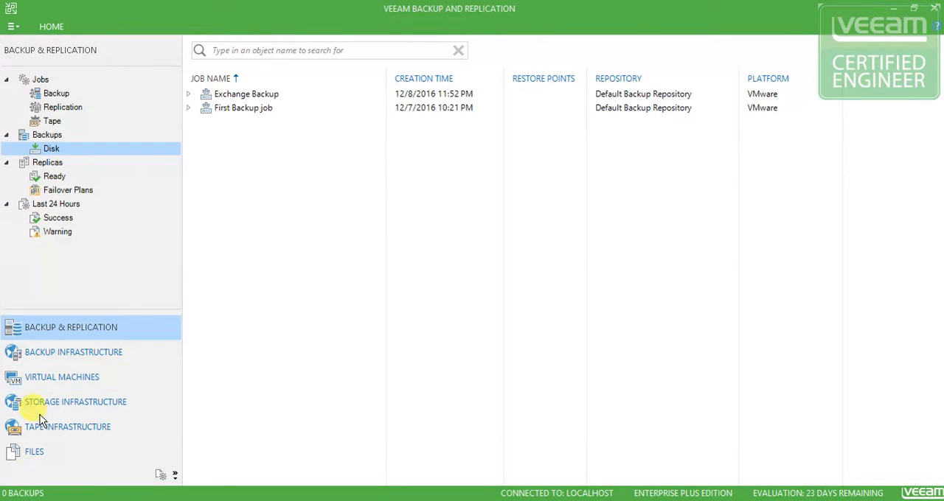
# Delete the ready CTI-AD-01 replica VM from disk
pyautogui.click(54, 176)
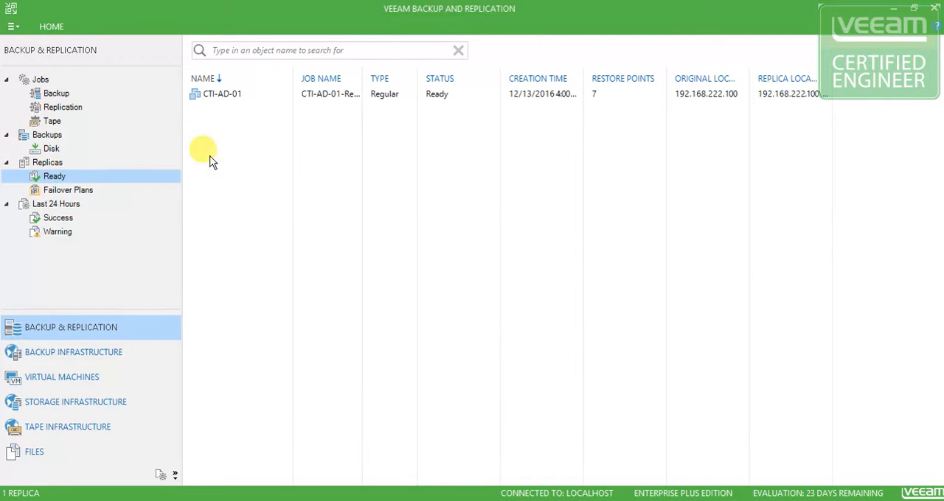
pyautogui.rightClick(227, 93)
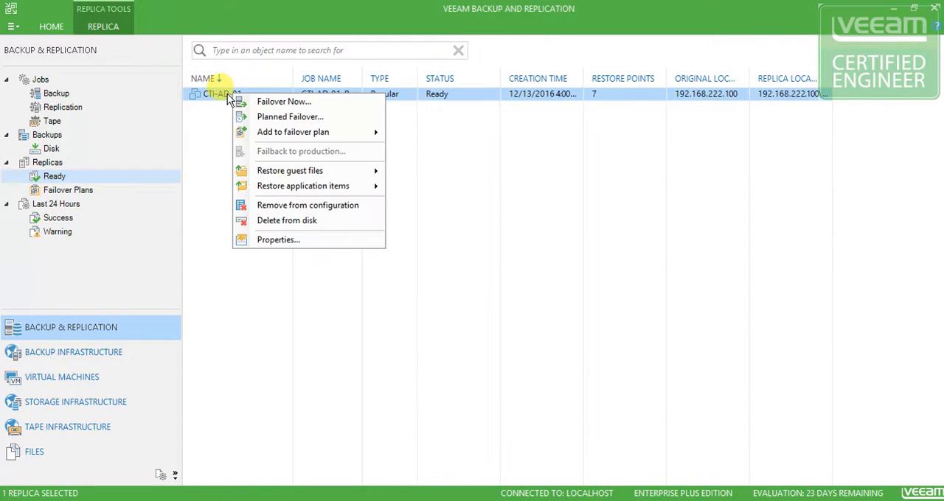
pyautogui.click(281, 224)
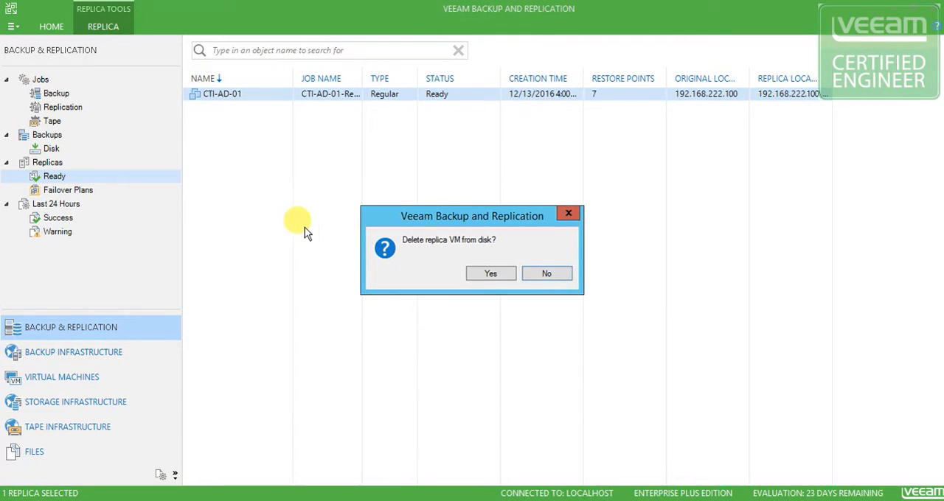
pyautogui.click(492, 274)
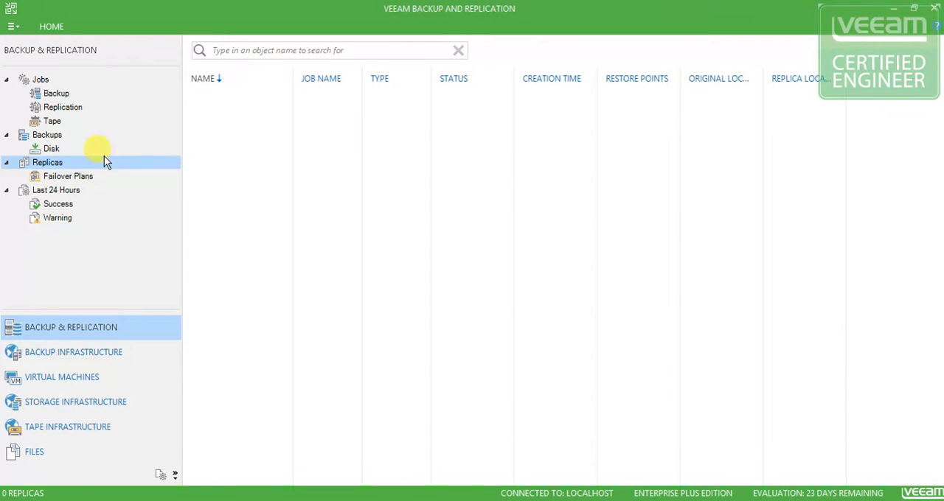
# Delete the CTI-AD-01 failover plan
pyautogui.click(68, 177)
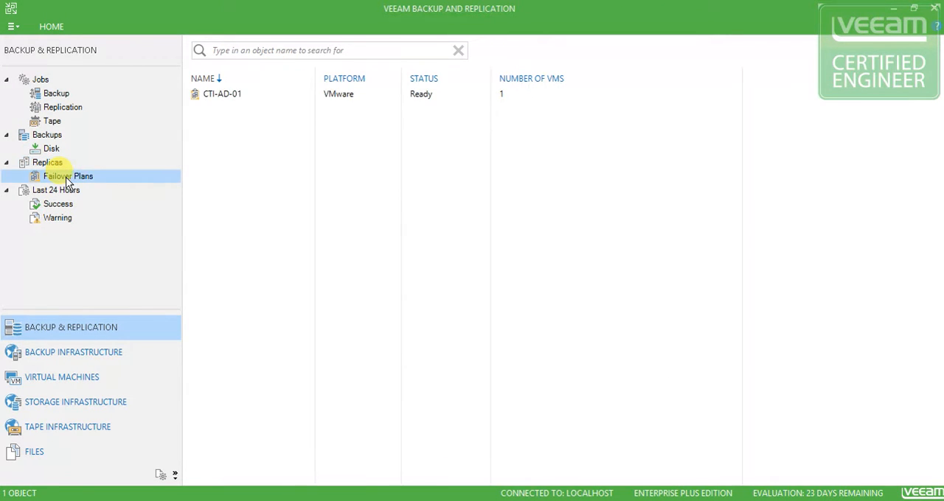
pyautogui.rightClick(220, 94)
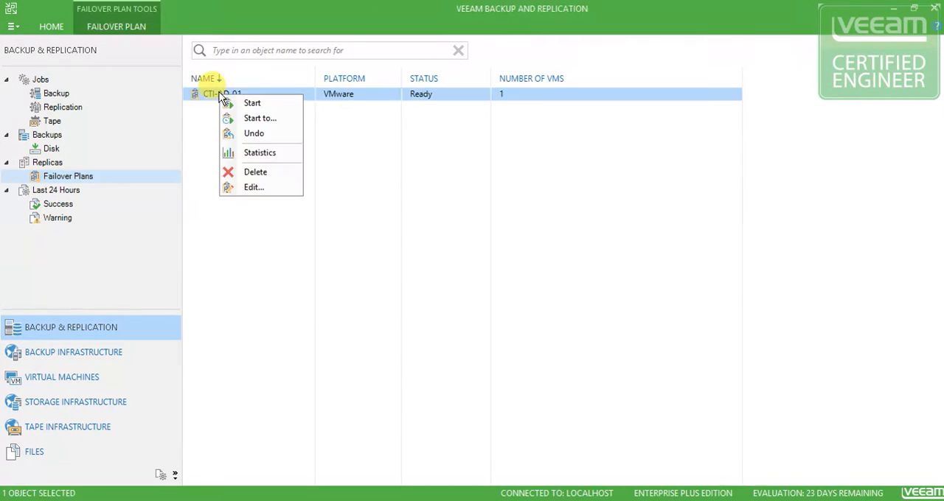
pyautogui.click(258, 171)
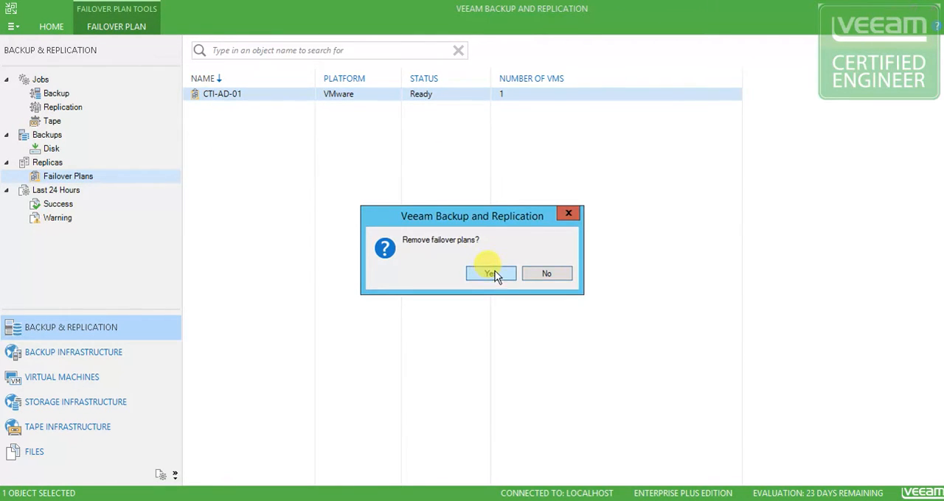
pyautogui.click(491, 274)
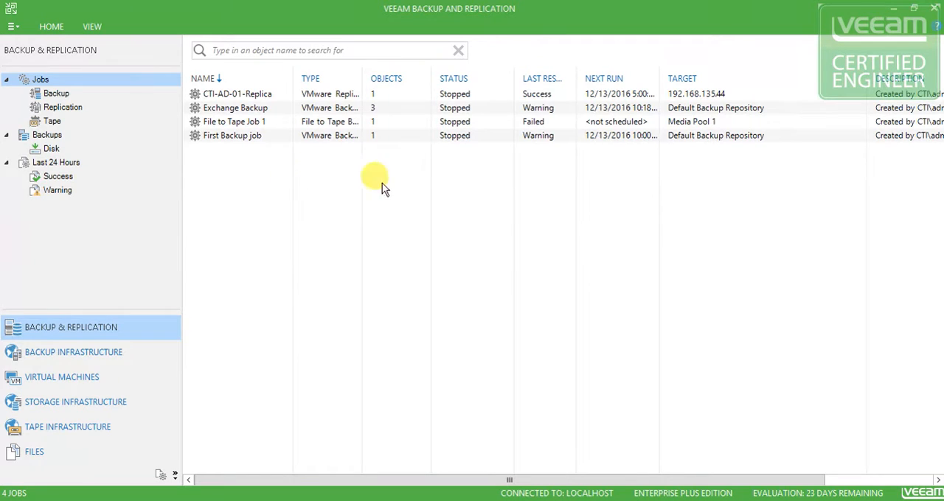
# Delete the CTI-AD-01-Replica job from the jobs list
pyautogui.click(320, 95)
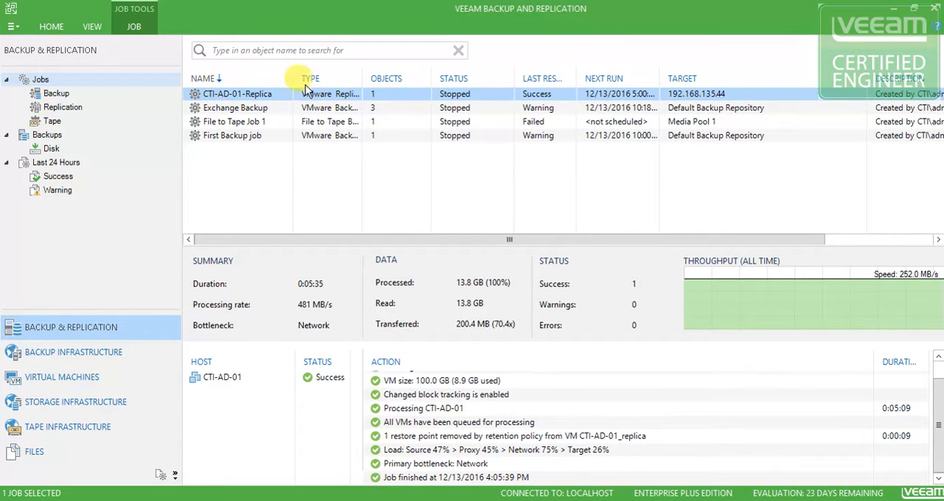
pyautogui.rightClick(250, 95)
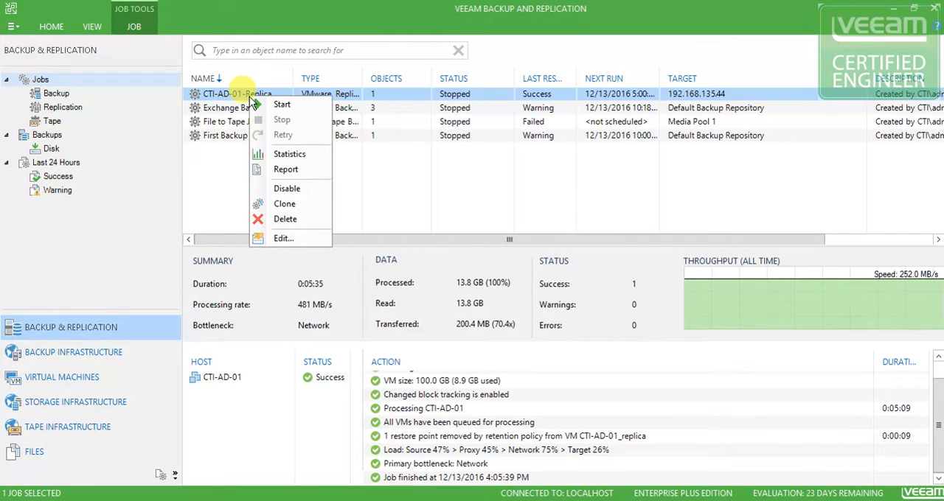
pyautogui.click(287, 219)
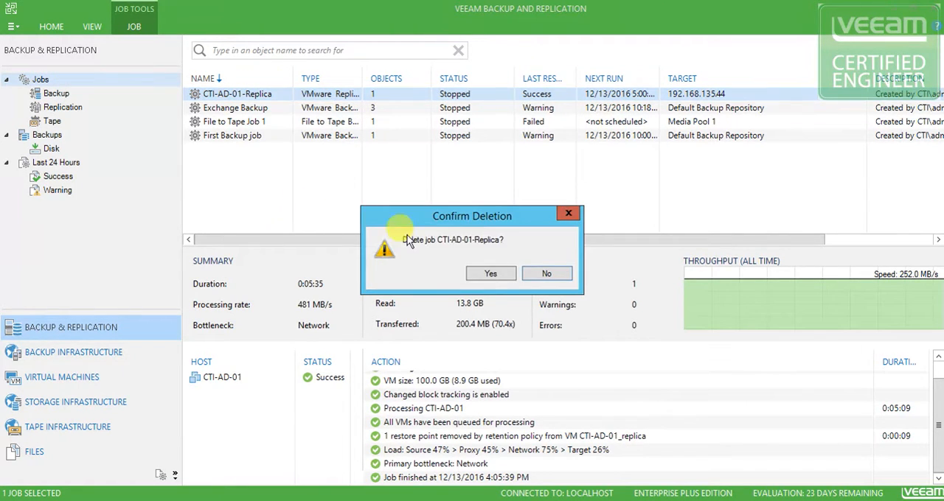
pyautogui.click(504, 277)
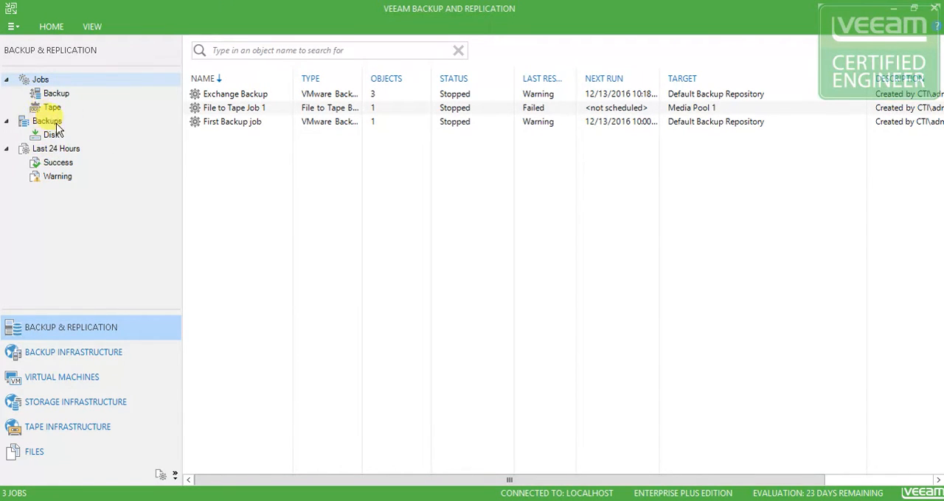
pyautogui.click(56, 94)
pyautogui.click(56, 148)
pyautogui.click(41, 80)
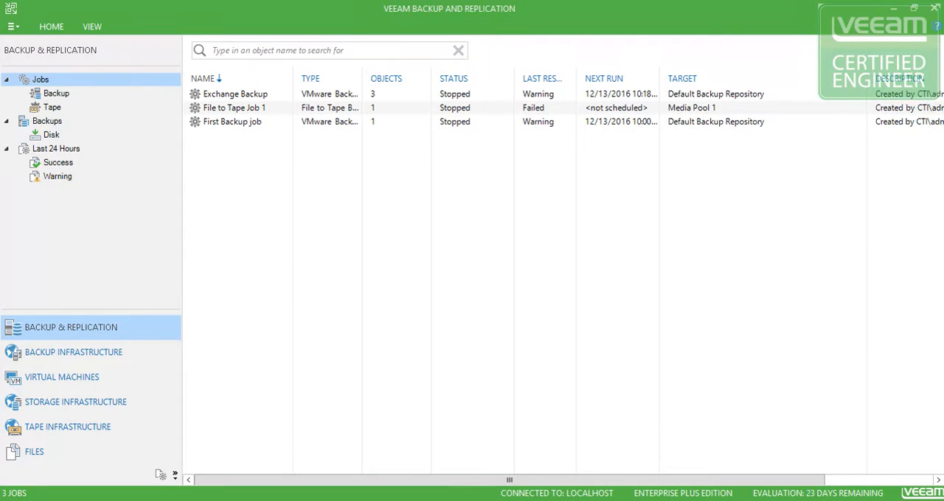
pyautogui.rightClick(58, 96)
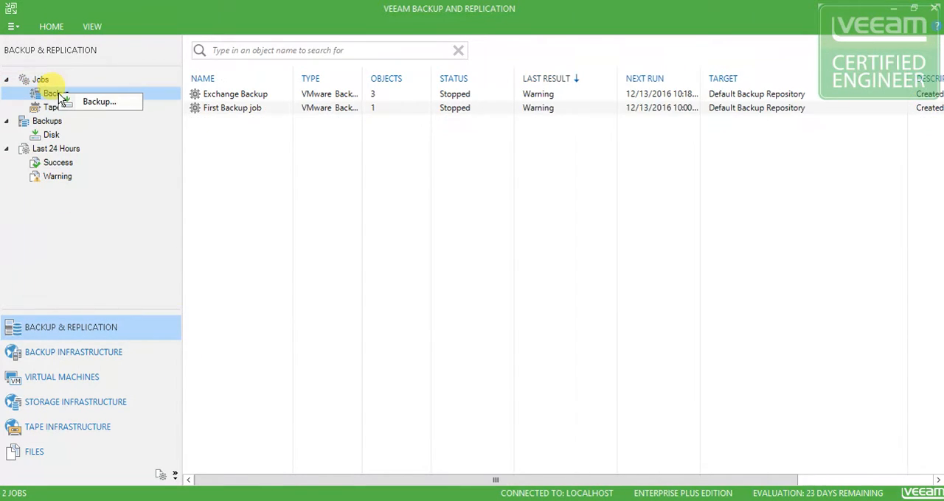
# Start a new replication job and name it My First Replication
pyautogui.rightClick(42, 79)
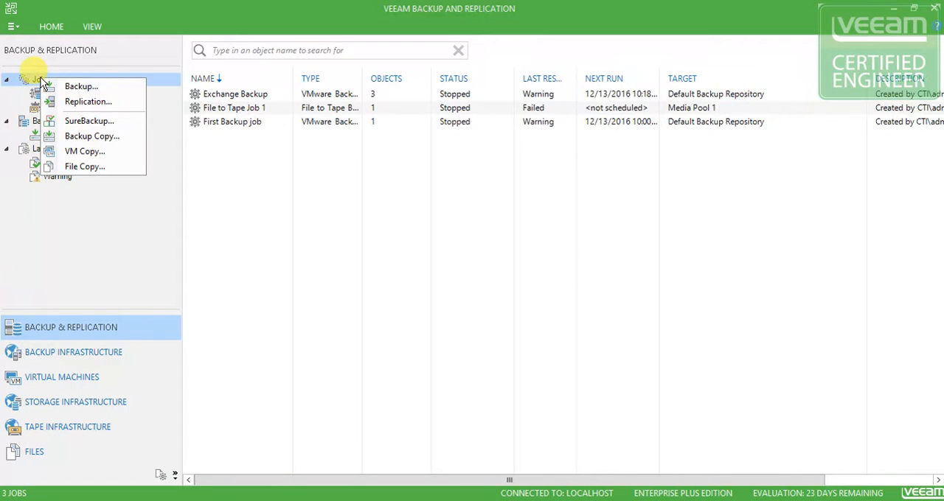
pyautogui.click(88, 102)
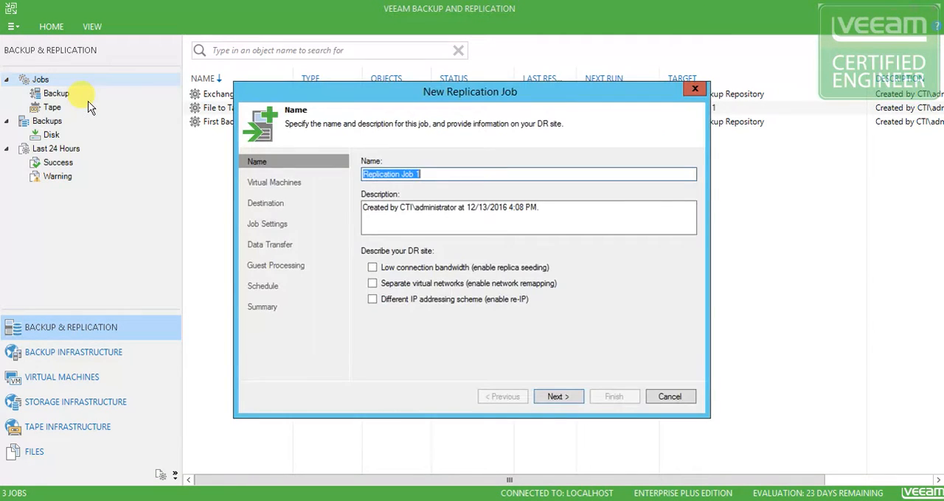
pyautogui.click(430, 173)
pyautogui.moveTo(391, 168); pyautogui.dragTo(341, 165)
pyautogui.write('My First Replication')
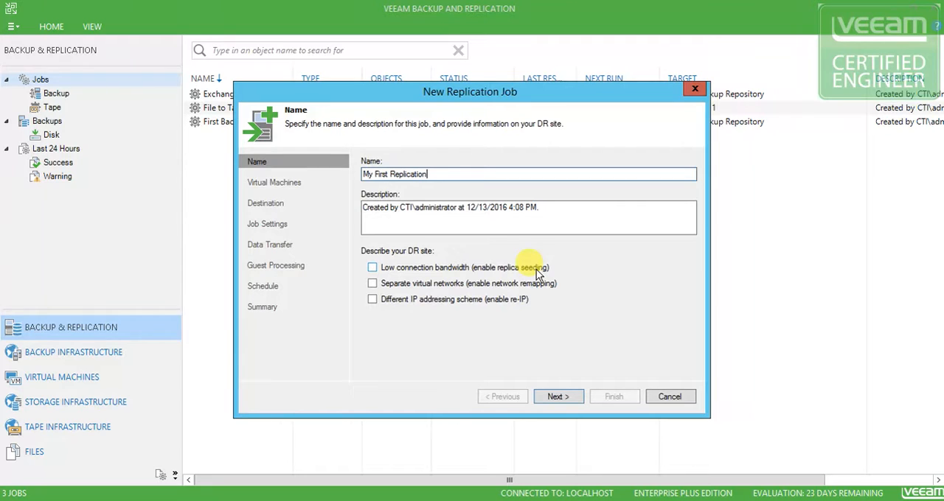
# Try the network remapping and re-IP options for the DR site, clearing each one again
pyautogui.click(433, 286)
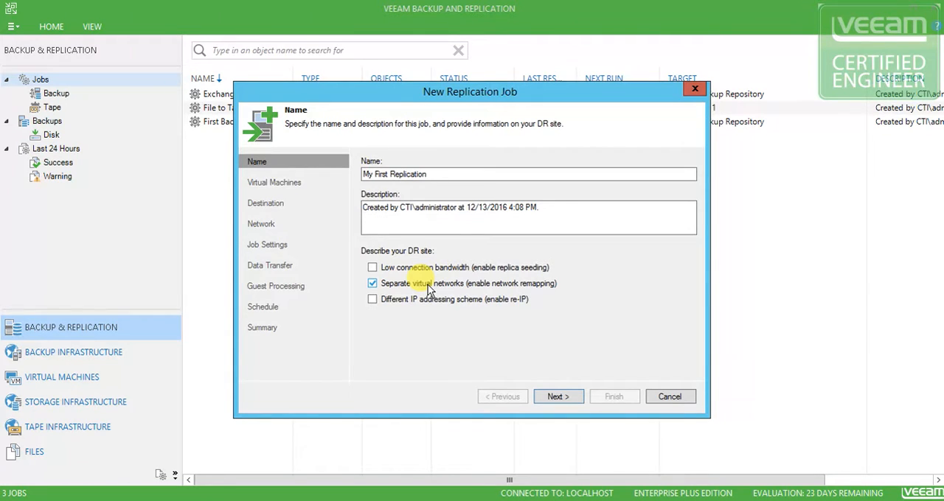
pyautogui.click(372, 284)
pyautogui.click(373, 300)
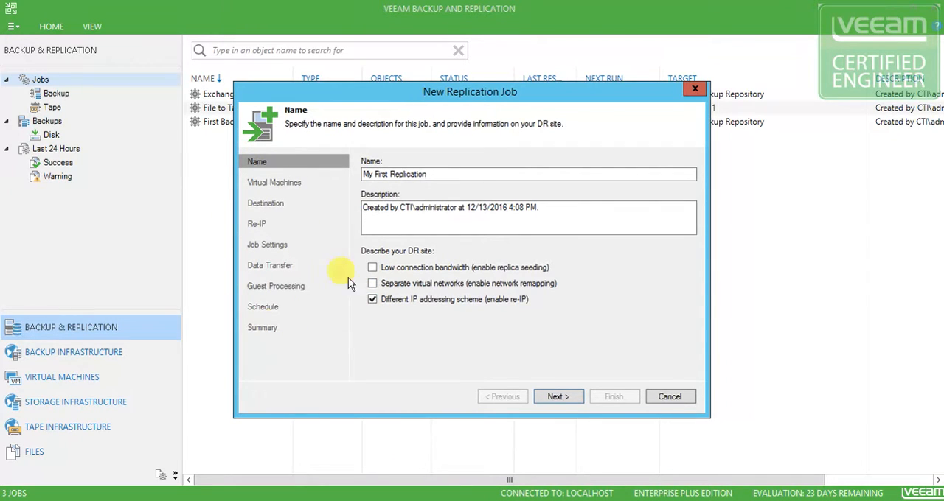
pyautogui.click(373, 300)
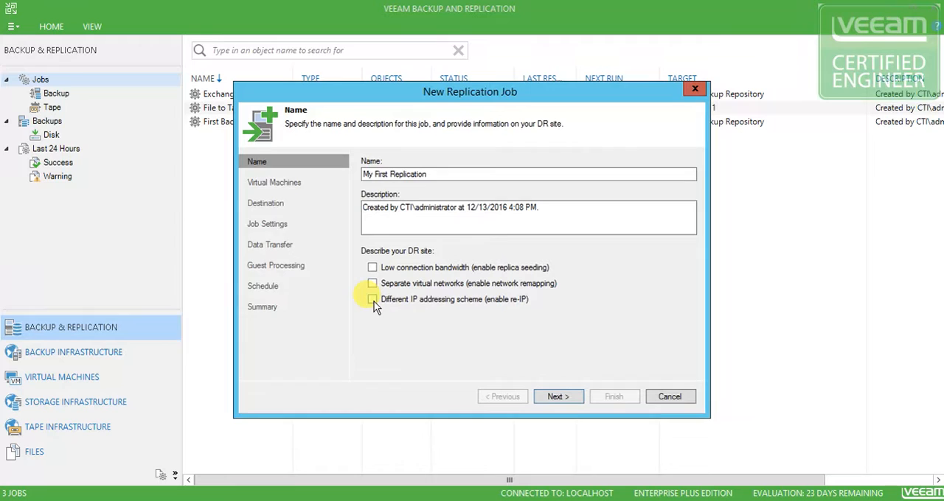
pyautogui.click(372, 300)
pyautogui.click(372, 300)
# Enable network remapping, re-IP and replica seeding in the DR site description
pyautogui.click(373, 284)
pyautogui.click(373, 300)
pyautogui.click(372, 268)
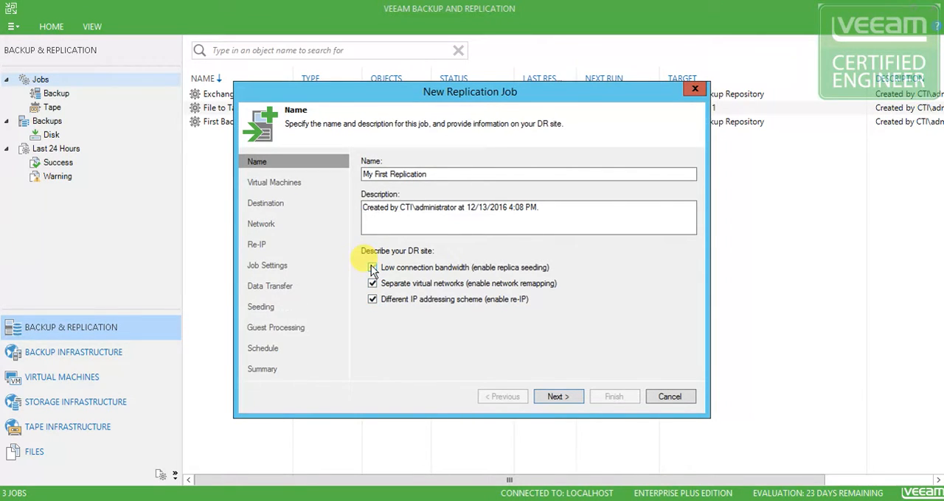
# Clear the low connection bandwidth and separate virtual networks options of the replication job
pyautogui.click(372, 268)
pyautogui.click(372, 268)
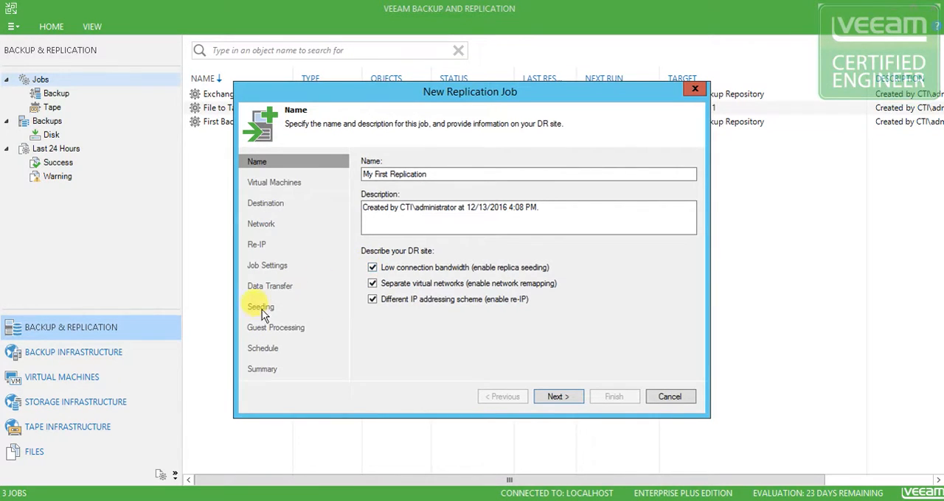
pyautogui.click(372, 267)
pyautogui.click(372, 284)
pyautogui.click(373, 284)
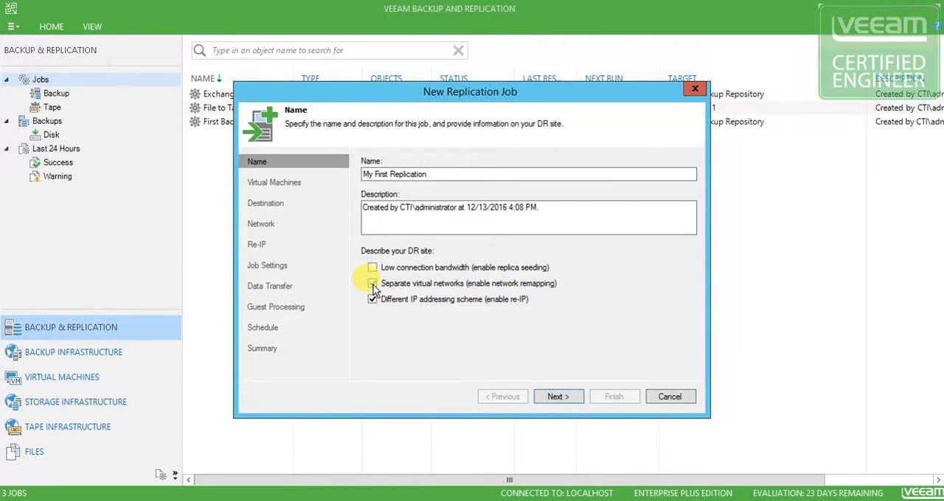
pyautogui.click(373, 284)
pyautogui.click(373, 284)
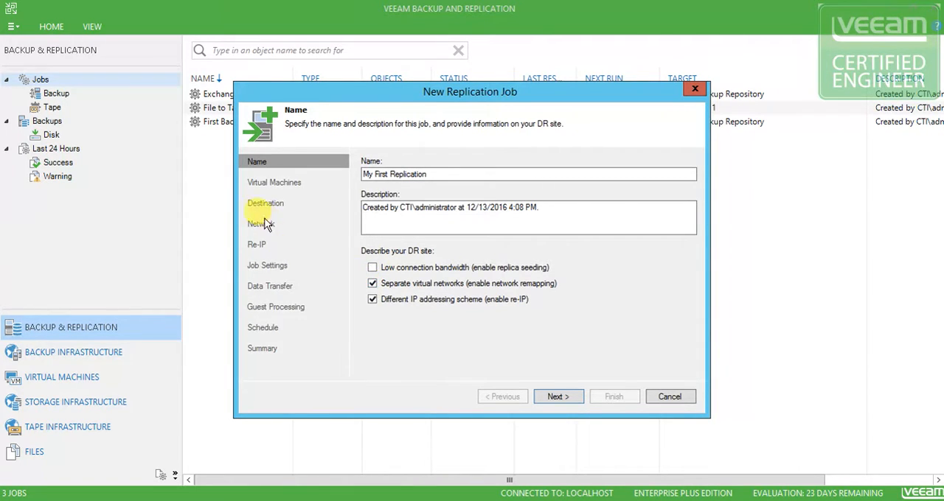
pyautogui.click(372, 284)
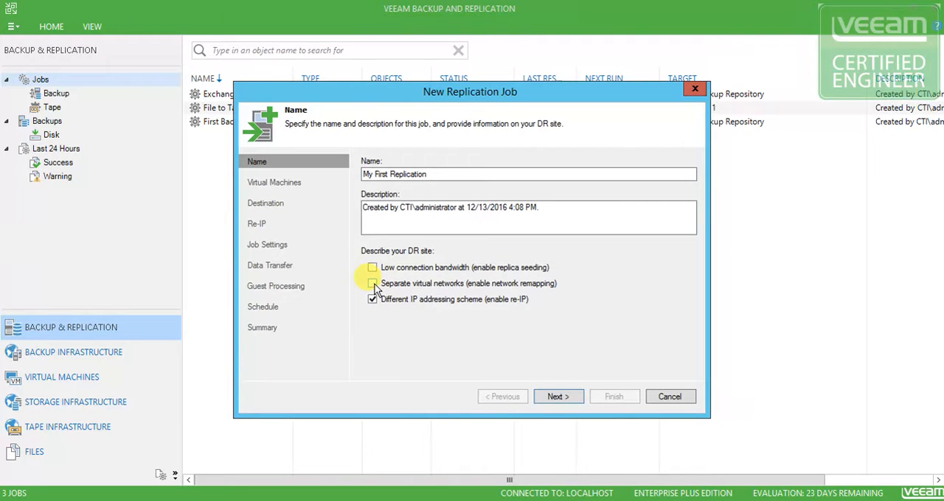
pyautogui.click(372, 284)
pyautogui.click(372, 284)
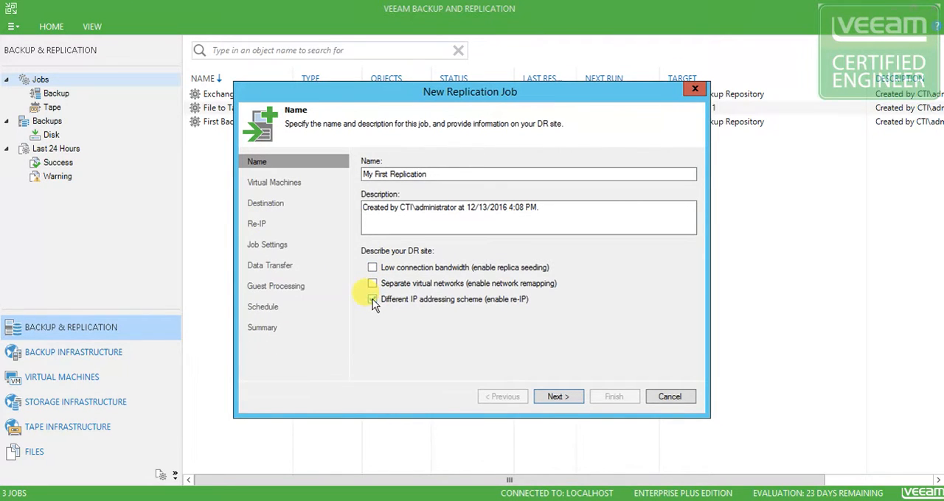
# Clear the different IP addressing scheme option for the DR site and continue to the virtual machine selection
pyautogui.click(372, 300)
pyautogui.click(373, 300)
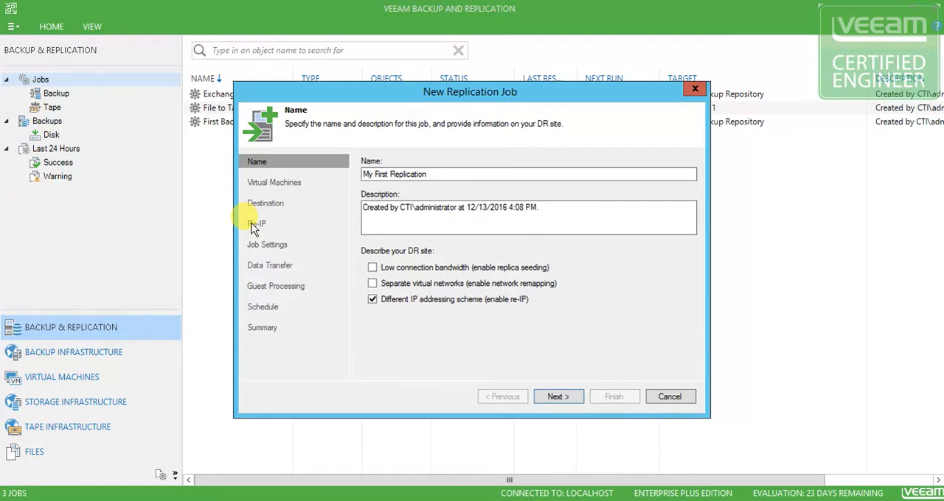
pyautogui.click(372, 300)
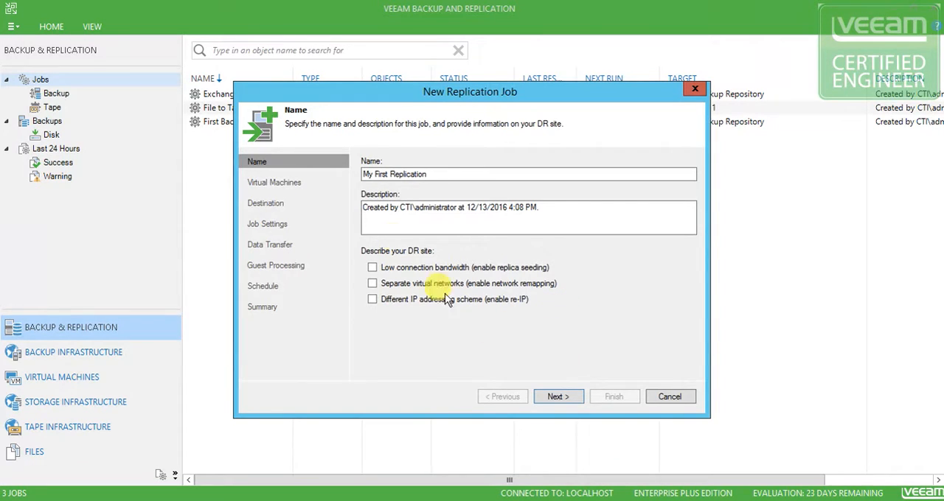
pyautogui.click(567, 399)
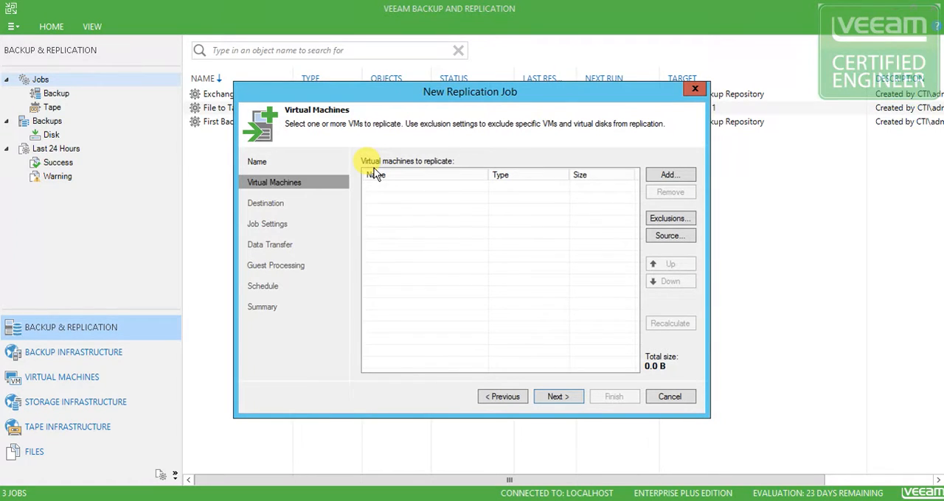
# Add the virtual machine CTI-PVS-01 from CTI-CLUSTER to the replication job and continue to the destination settings
pyautogui.click(668, 175)
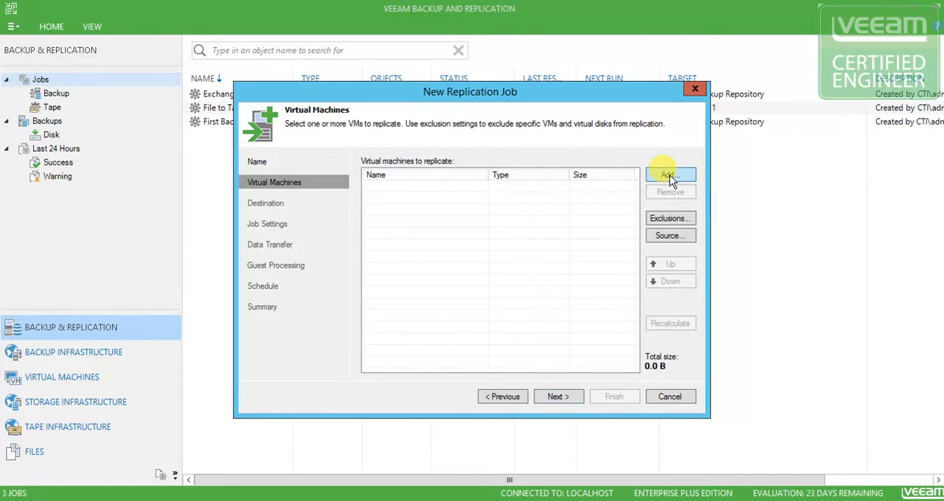
pyautogui.click(364, 161)
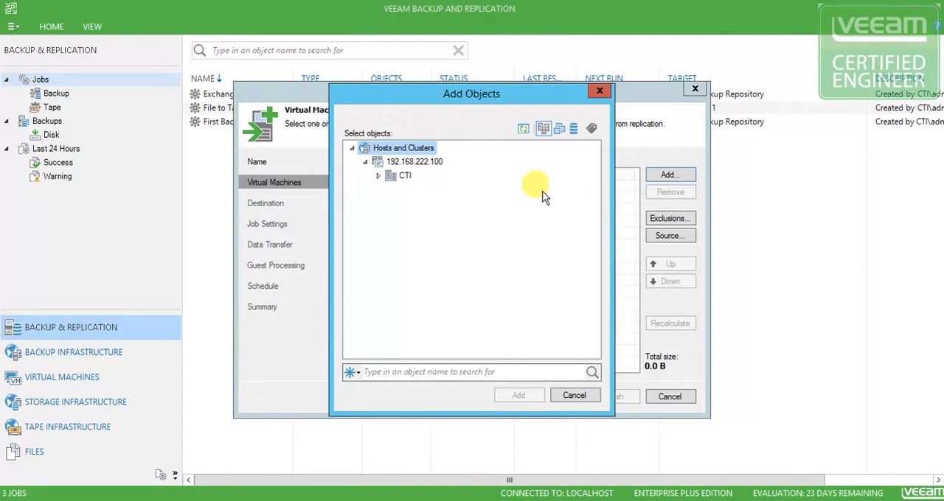
pyautogui.click(378, 175)
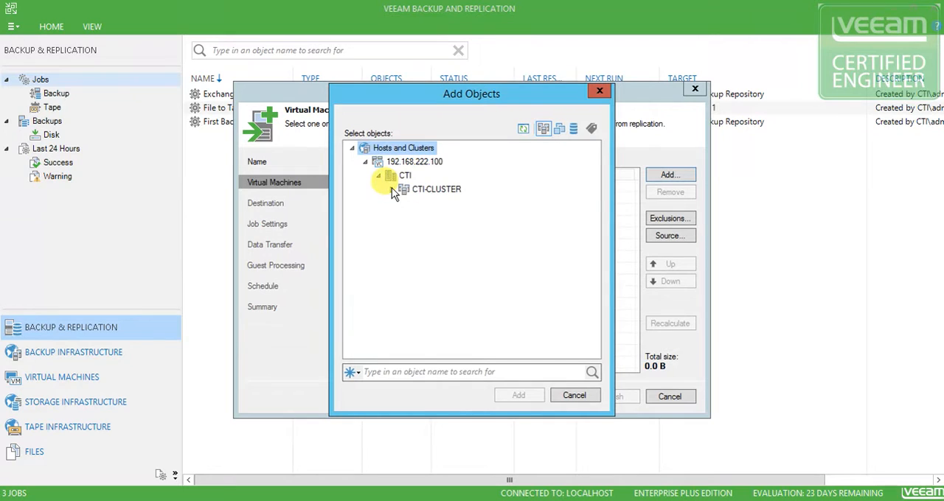
pyautogui.click(391, 190)
pyautogui.moveTo(590, 179); pyautogui.dragTo(598, 259)
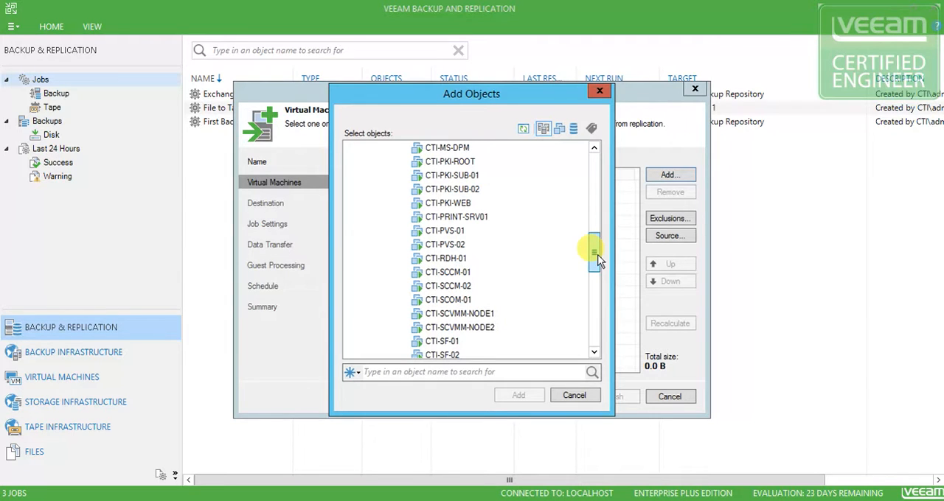
pyautogui.click(444, 231)
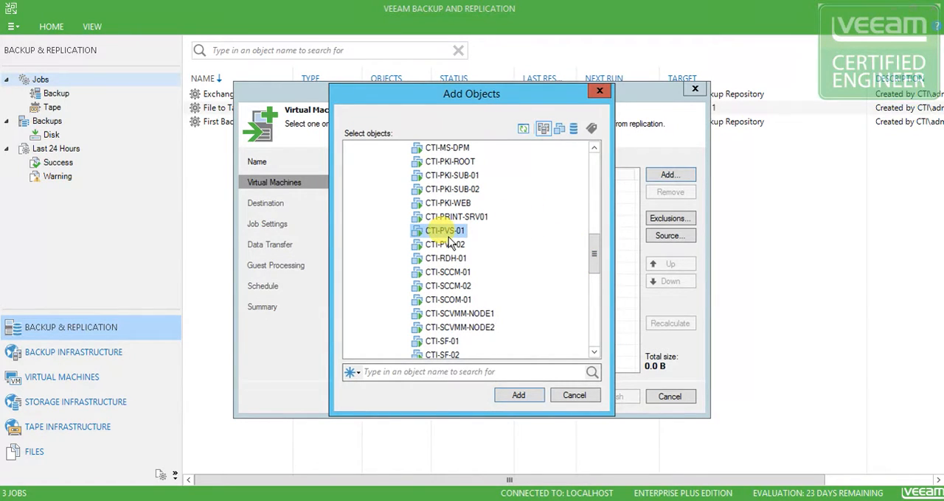
pyautogui.click(514, 394)
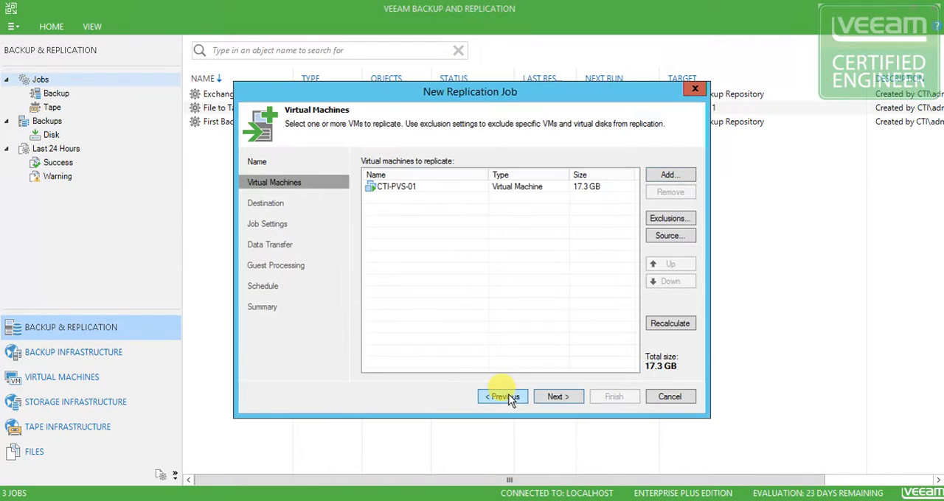
pyautogui.click(564, 402)
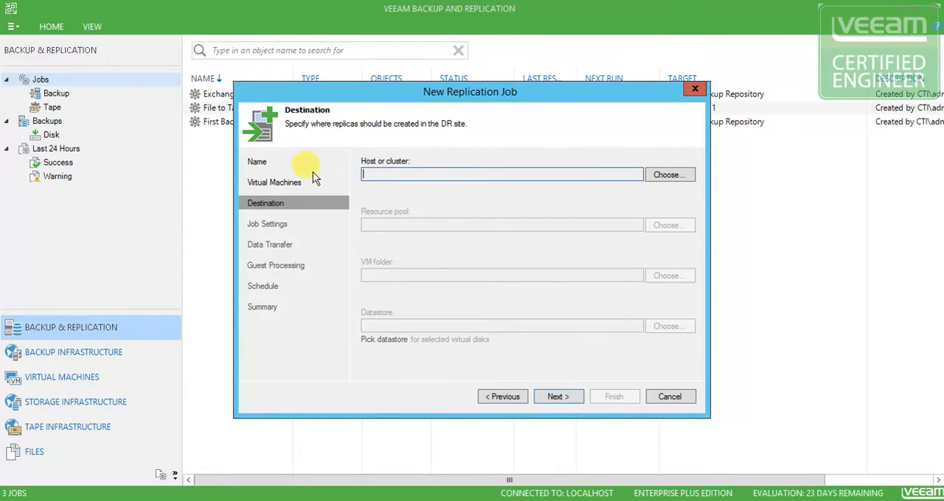
# Set the destination host to 192.168.135.44 in CTI-CLUSTER
pyautogui.click(667, 175)
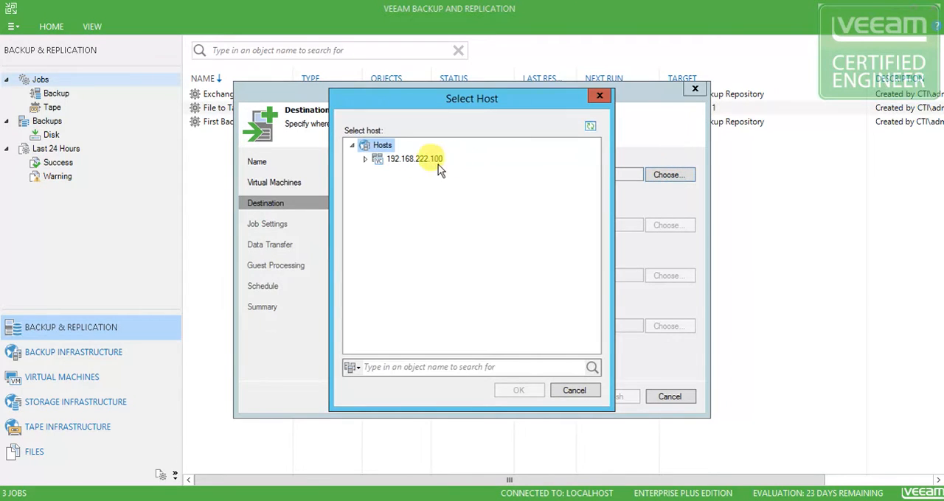
pyautogui.click(368, 161)
pyautogui.click(377, 173)
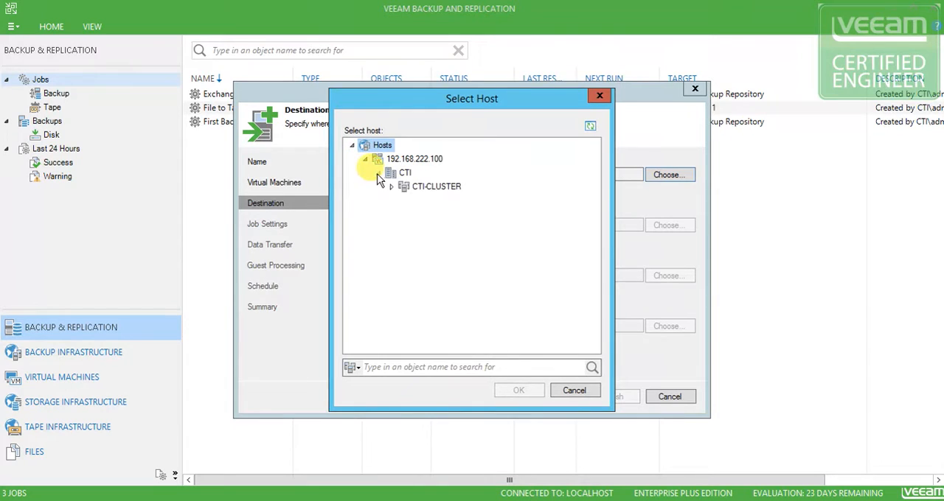
pyautogui.click(392, 186)
pyautogui.click(455, 200)
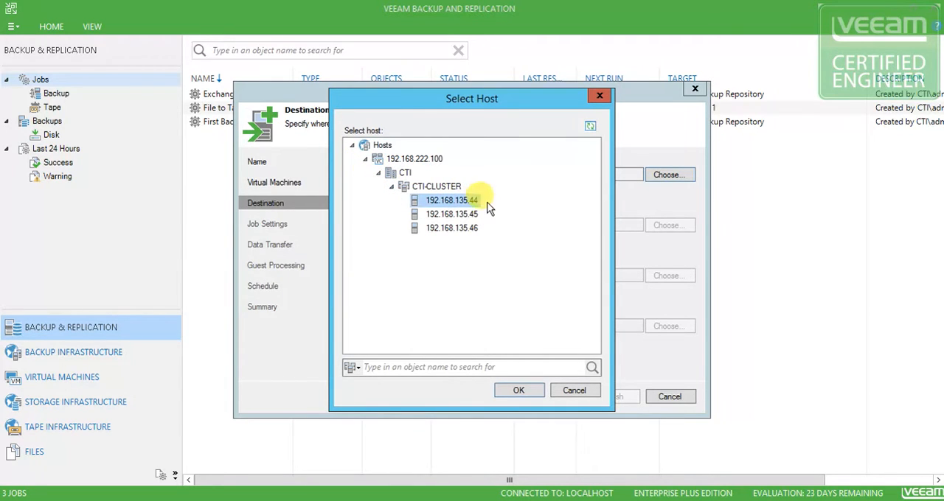
pyautogui.click(519, 391)
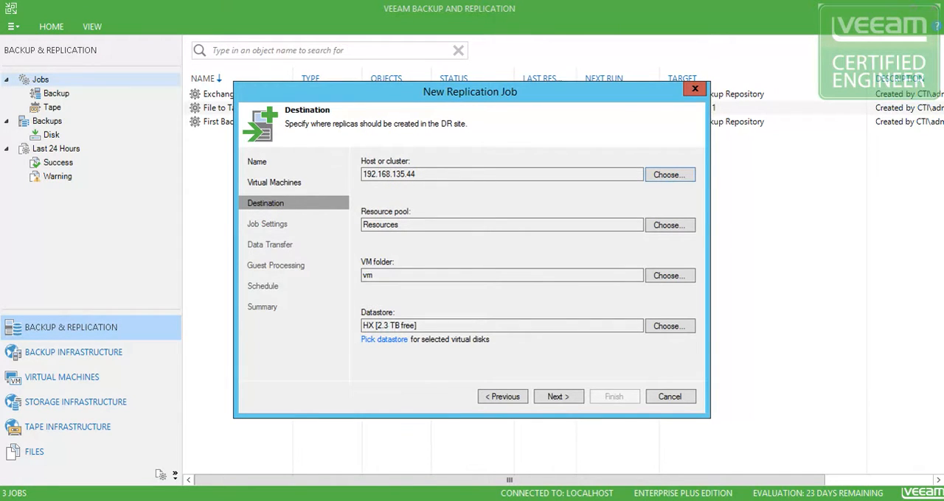
# Switch to the vSphere Client to check which host runs CTI-PVS-01, and return to the replication job
pyautogui.moveTo(0, 140); pyautogui.dragTo(289, 33)
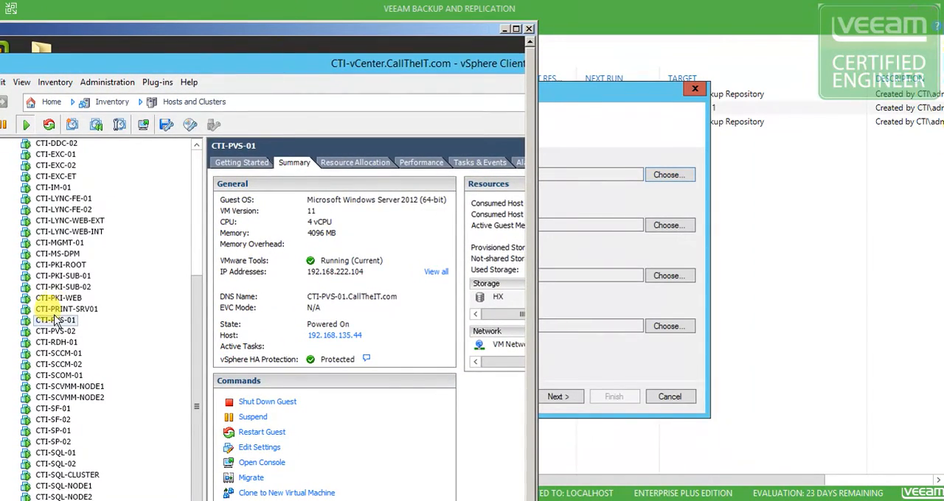
pyautogui.click(55, 320)
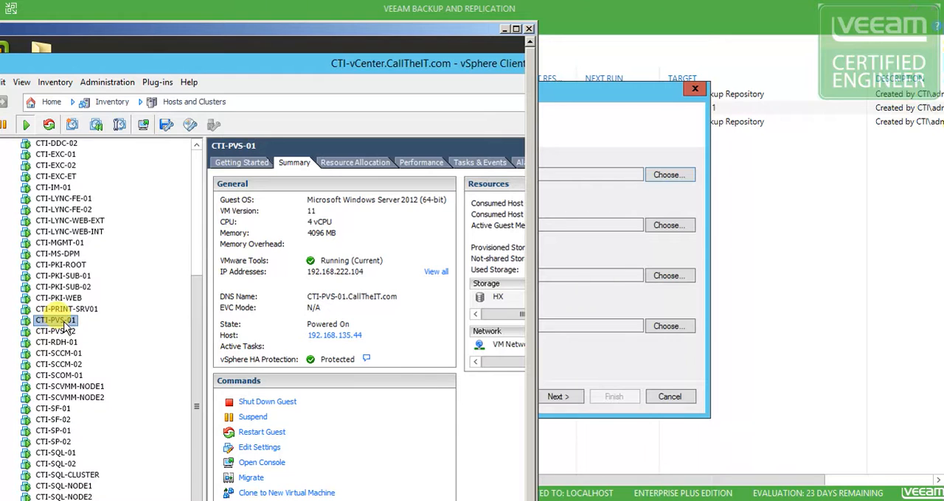
pyautogui.moveTo(320, 29); pyautogui.dragTo(0, 55)
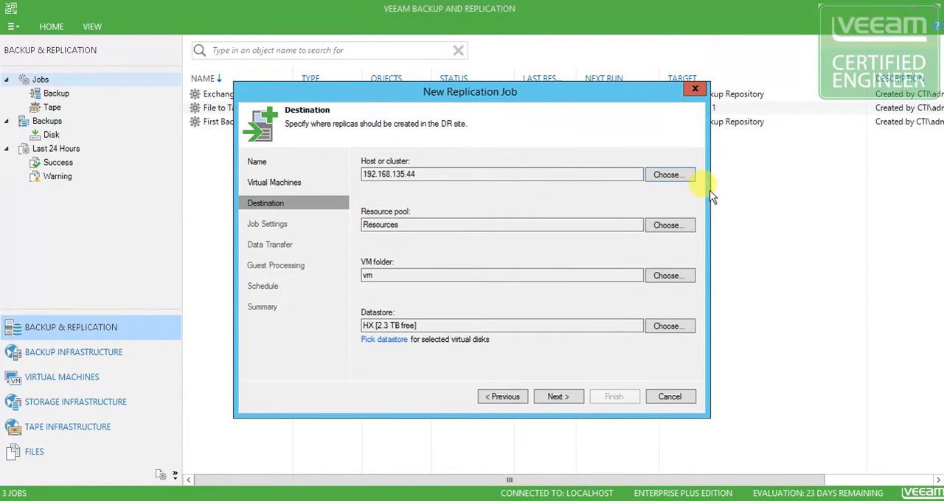
# Change the destination host to 192.168.135.45 in CTI-CLUSTER
pyautogui.click(668, 175)
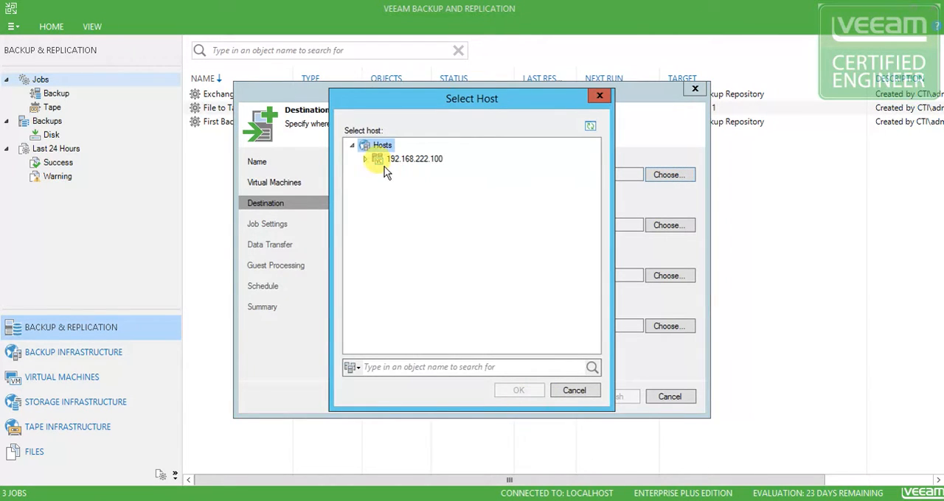
pyautogui.click(365, 159)
pyautogui.click(377, 172)
pyautogui.click(391, 187)
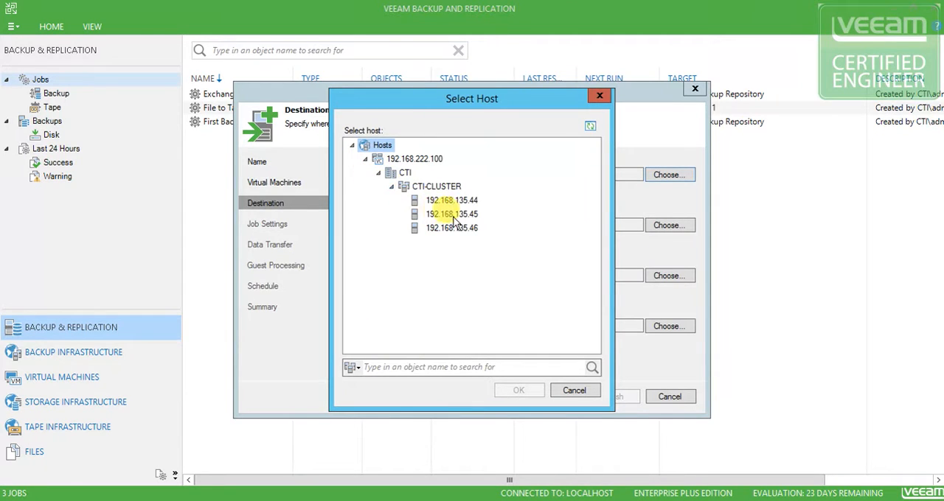
pyautogui.click(434, 214)
pyautogui.click(523, 388)
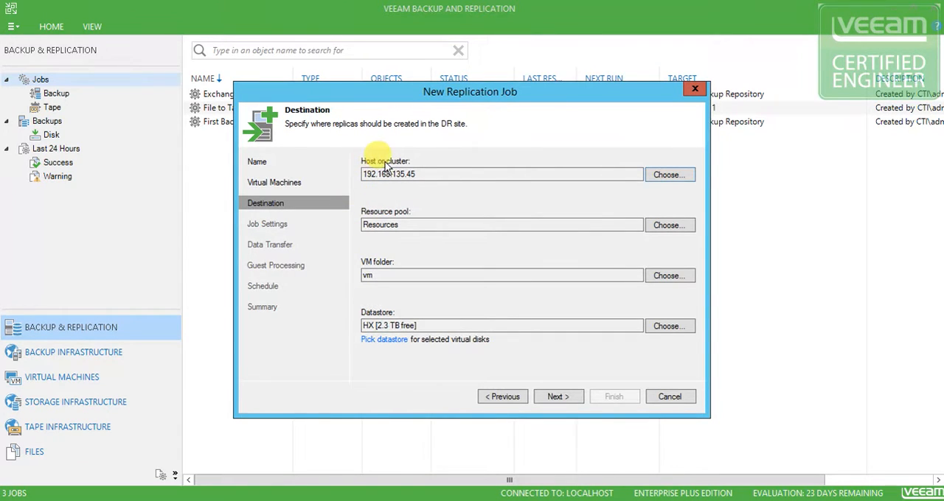
# Set the destination resource pool to VEEAM on host 192.168.135.45
pyautogui.click(417, 176)
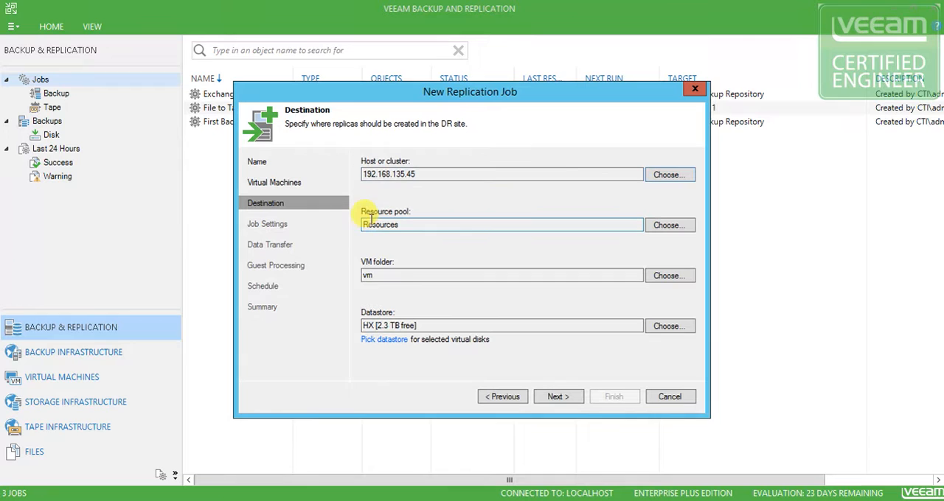
pyautogui.click(667, 229)
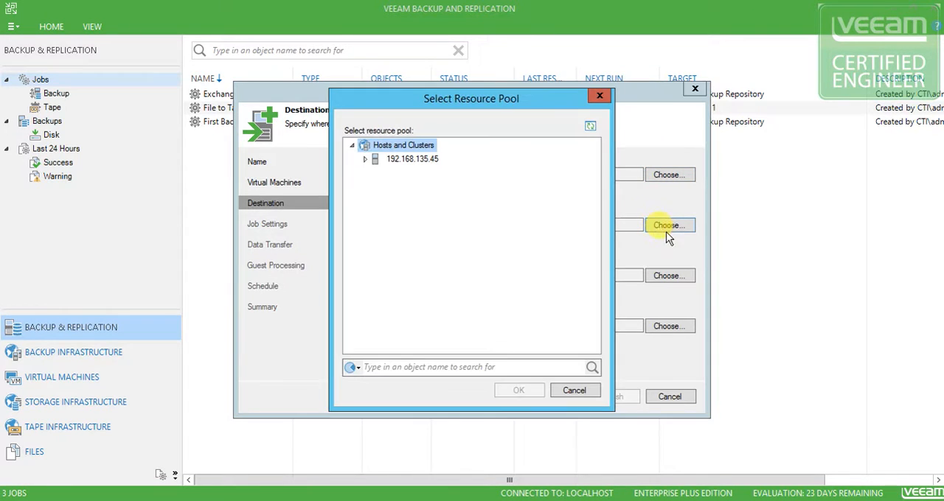
pyautogui.click(364, 159)
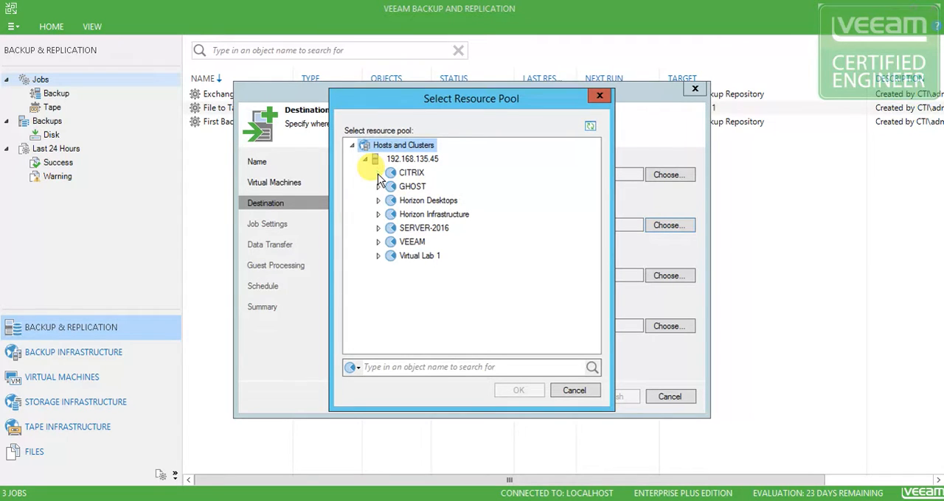
pyautogui.click(399, 242)
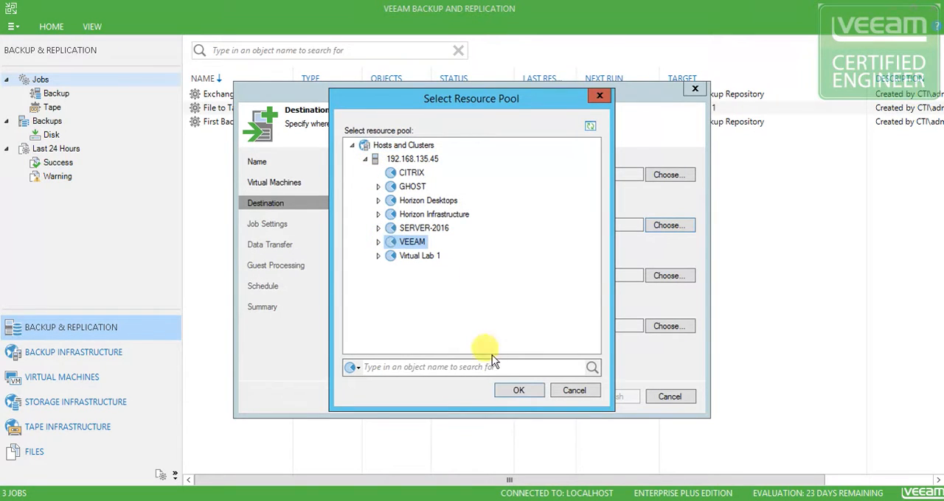
pyautogui.click(514, 390)
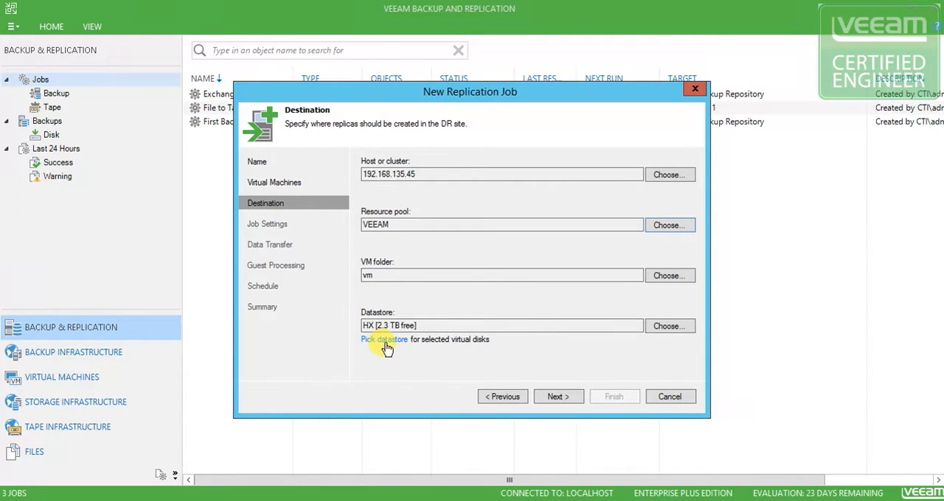
# Continue to the job settings and choose Backup Repository 2 as the repository for replica metadata
pyautogui.click(558, 398)
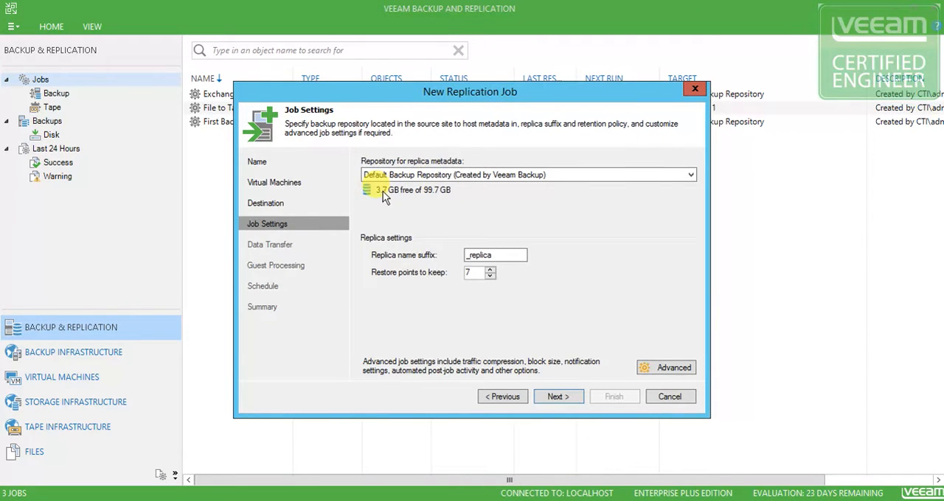
pyautogui.click(459, 177)
pyautogui.click(485, 188)
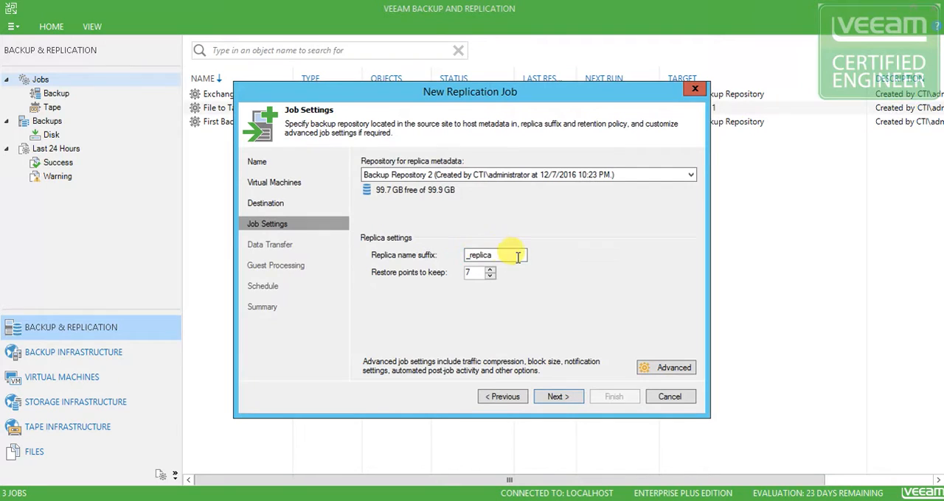
# Copy the existing replica name suffix and replace it with -blabla
pyautogui.moveTo(494, 258); pyautogui.dragTo(463, 254)
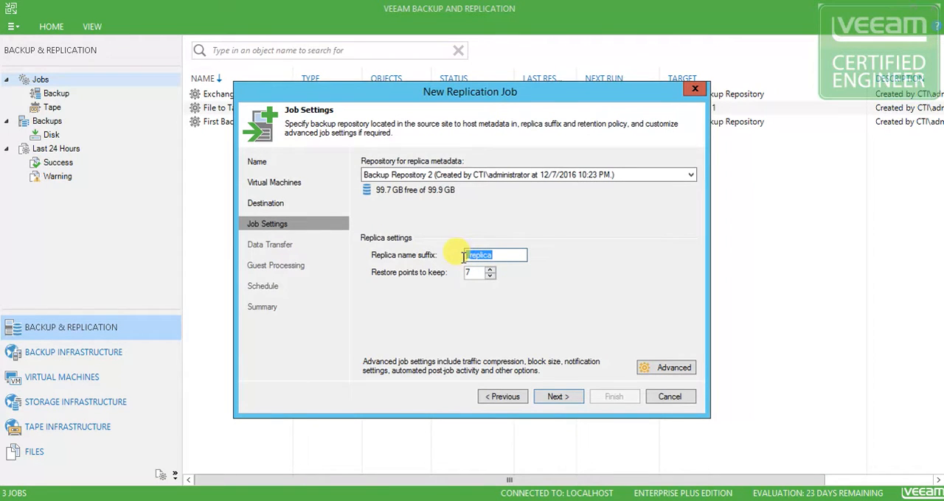
pyautogui.click(502, 254)
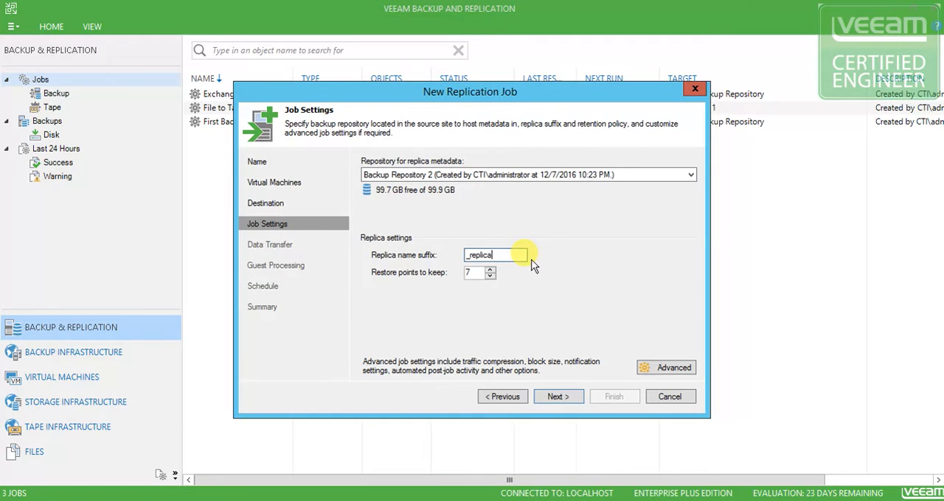
pyautogui.moveTo(509, 255); pyautogui.dragTo(463, 255)
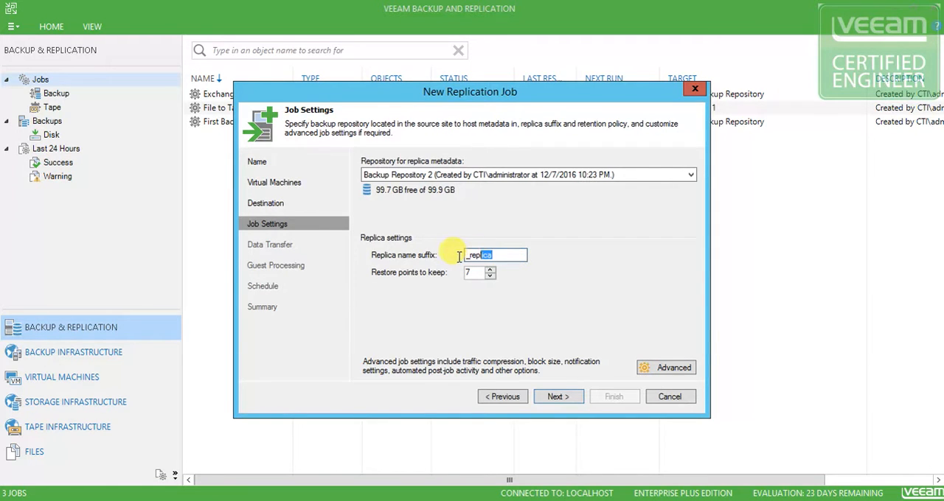
pyautogui.rightClick(496, 265)
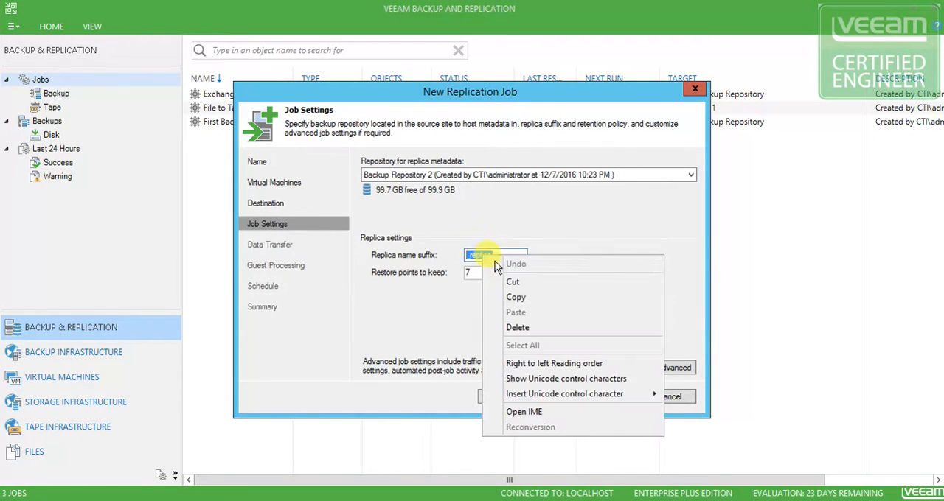
pyautogui.click(517, 298)
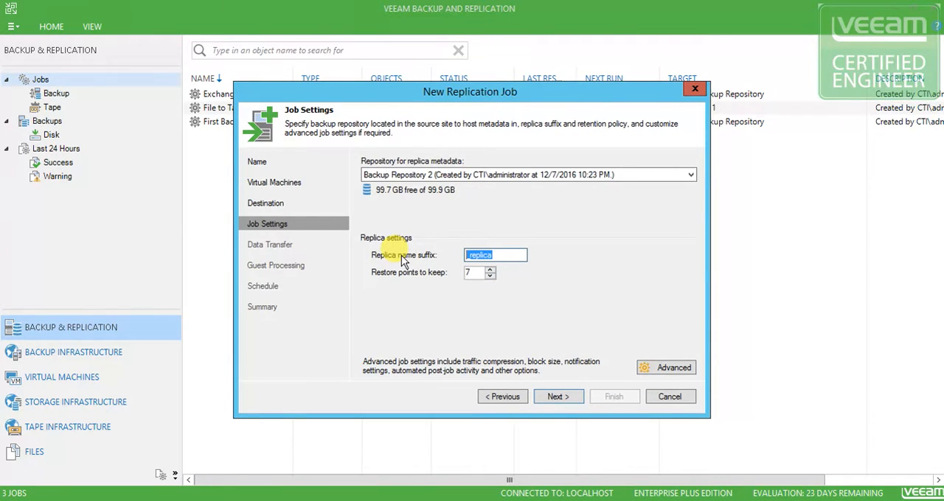
pyautogui.press('Delete')
pyautogui.write('-blabla')
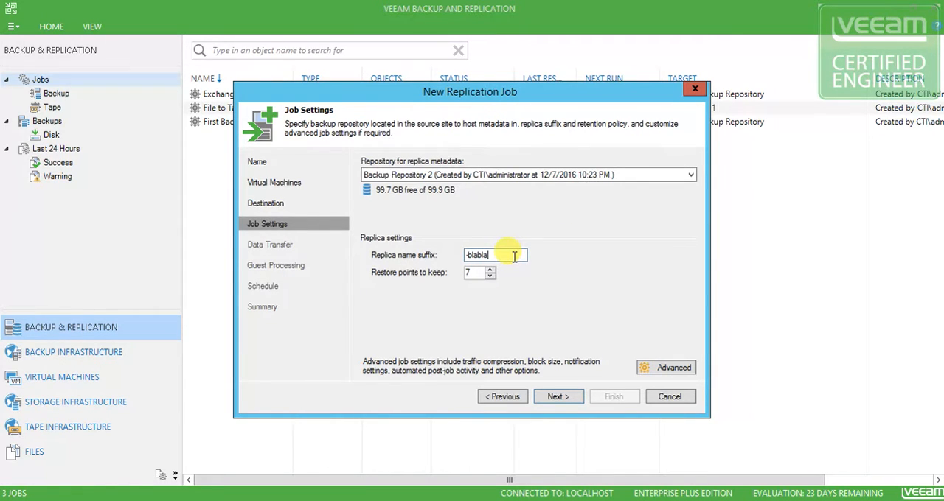
# Replace the replica name suffix with the copied original, _replica, and select the number of restore points to keep
pyautogui.moveTo(509, 255); pyautogui.dragTo(457, 256)
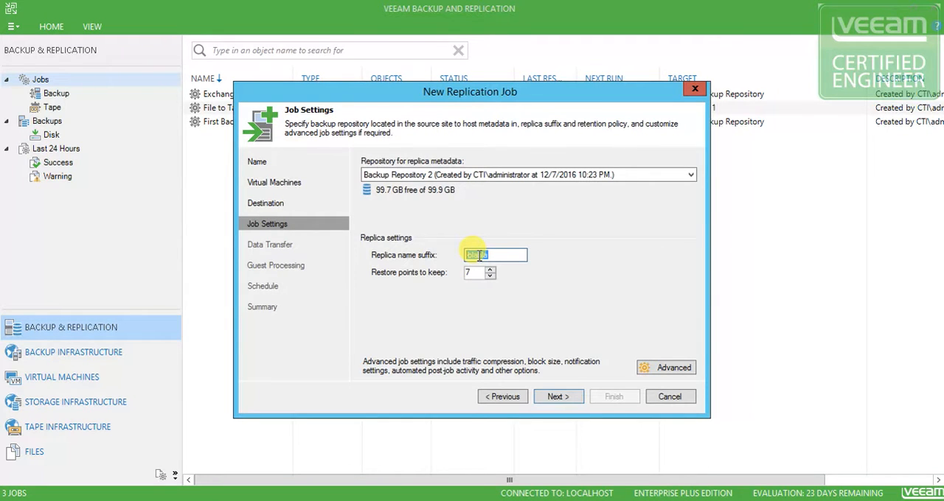
pyautogui.rightClick(478, 255)
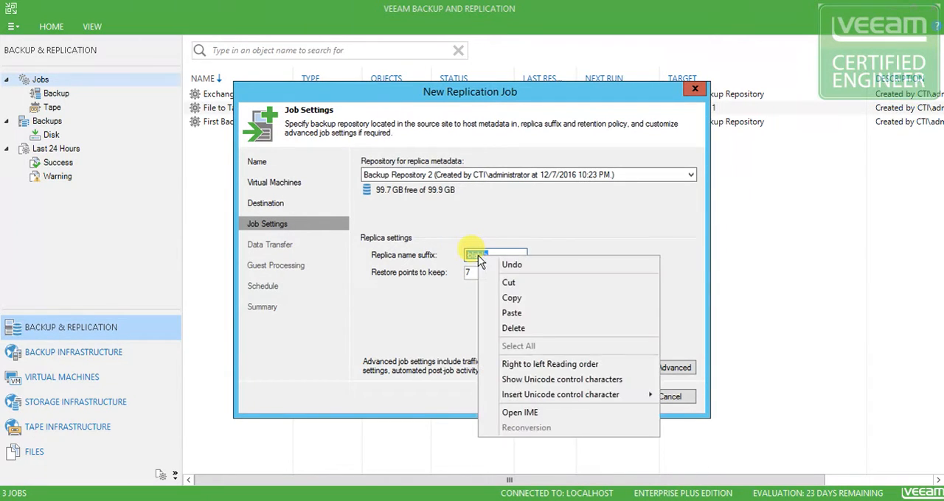
pyautogui.click(516, 314)
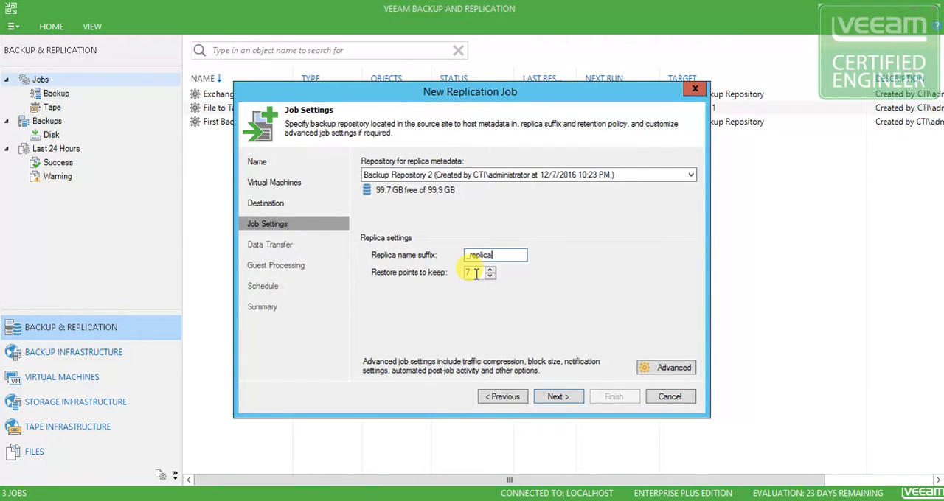
pyautogui.click(468, 273)
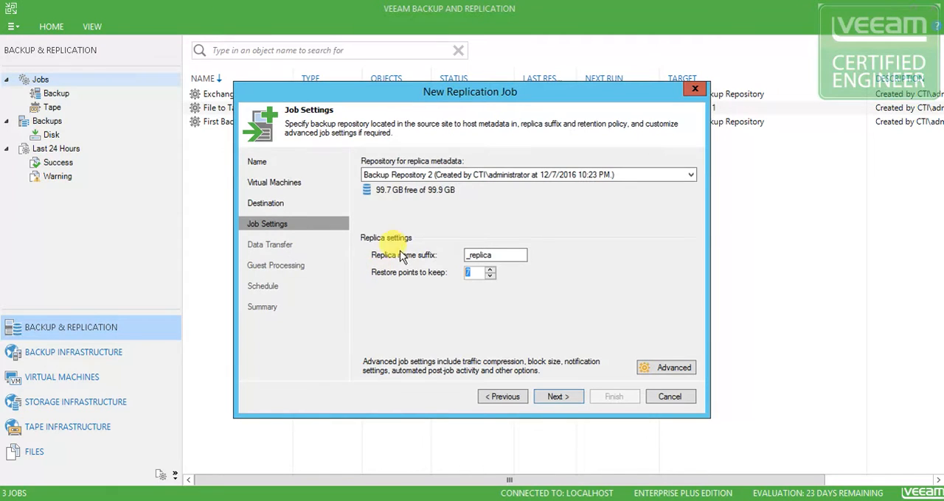
# Switch to the vSphere Client and view the snapshots of virtual machine CTI-PKI-WEB in the snapshot manager
pyautogui.moveTo(0, 83); pyautogui.dragTo(137, 13)
pyautogui.rightClick(96, 285)
pyautogui.moveTo(170, 324)
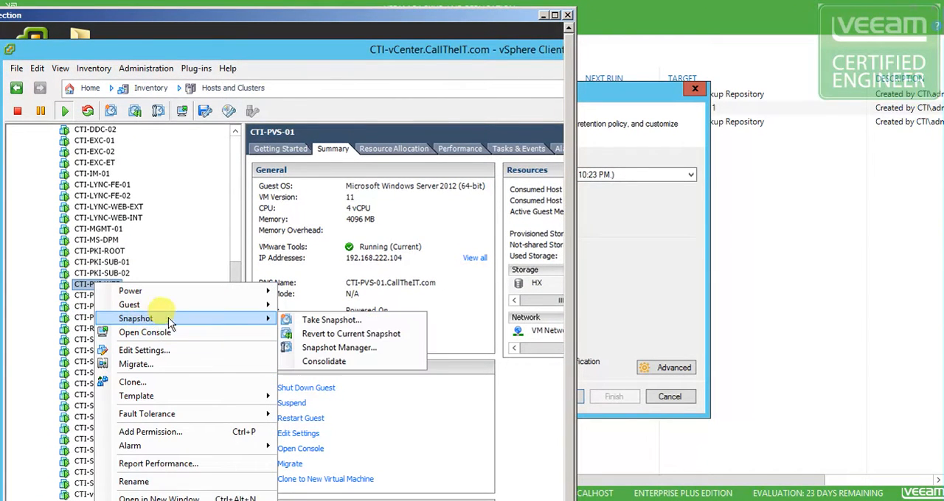
pyautogui.click(328, 348)
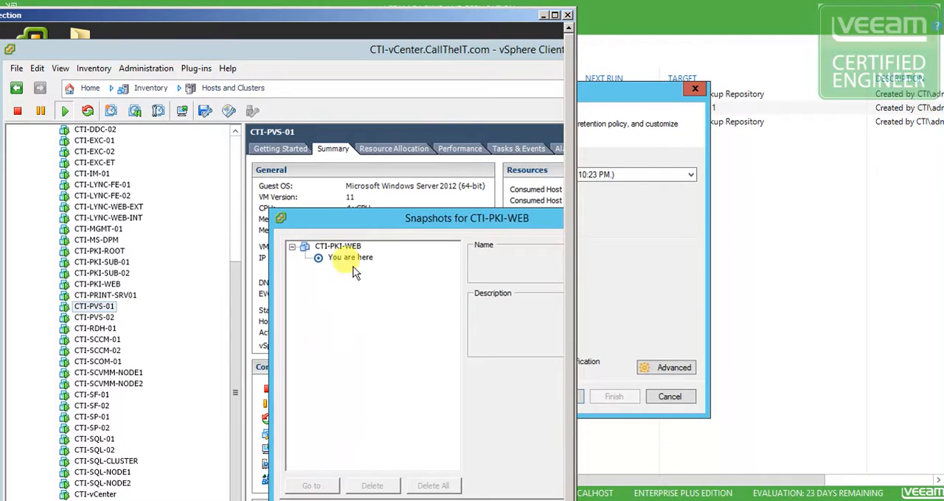
pyautogui.moveTo(398, 221); pyautogui.dragTo(248, 162)
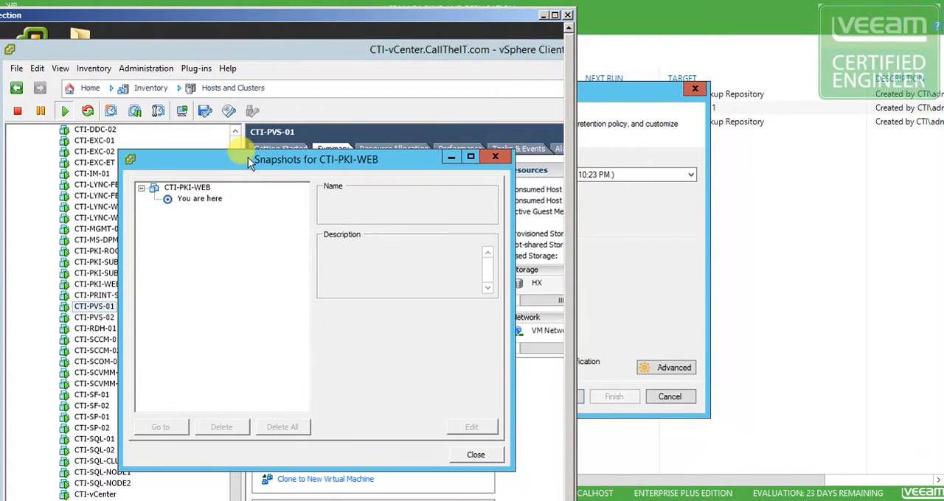
pyautogui.click(476, 454)
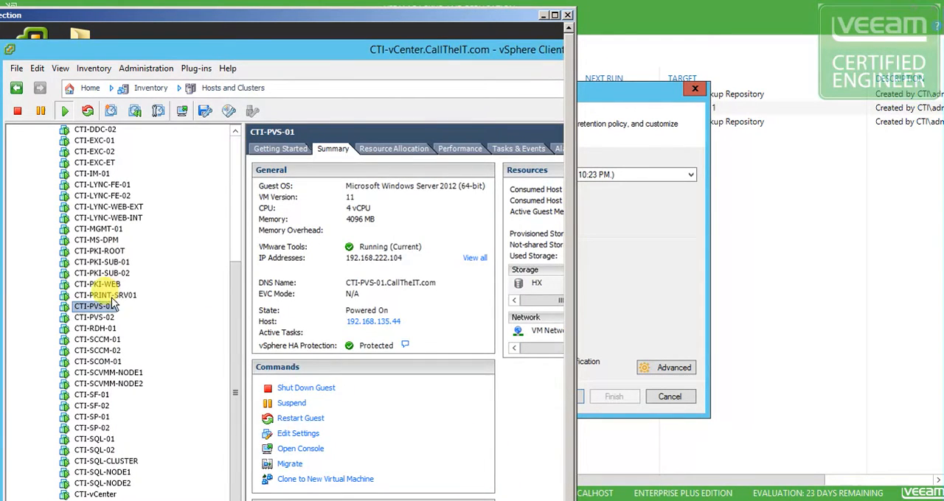
pyautogui.rightClick(105, 305)
pyautogui.click(212, 275)
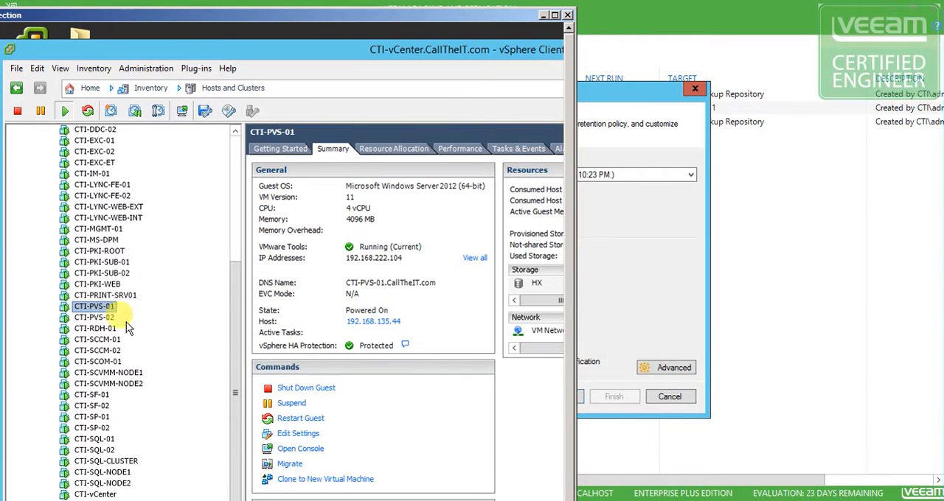
# View the snapshots of virtual machine CTI-SCCM-01 in the snapshot manager, and close it
pyautogui.click(103, 239)
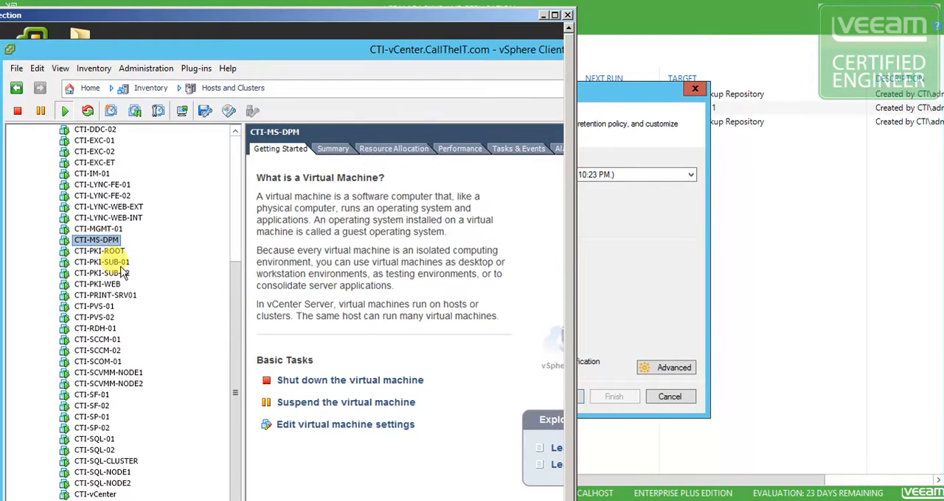
pyautogui.click(106, 340)
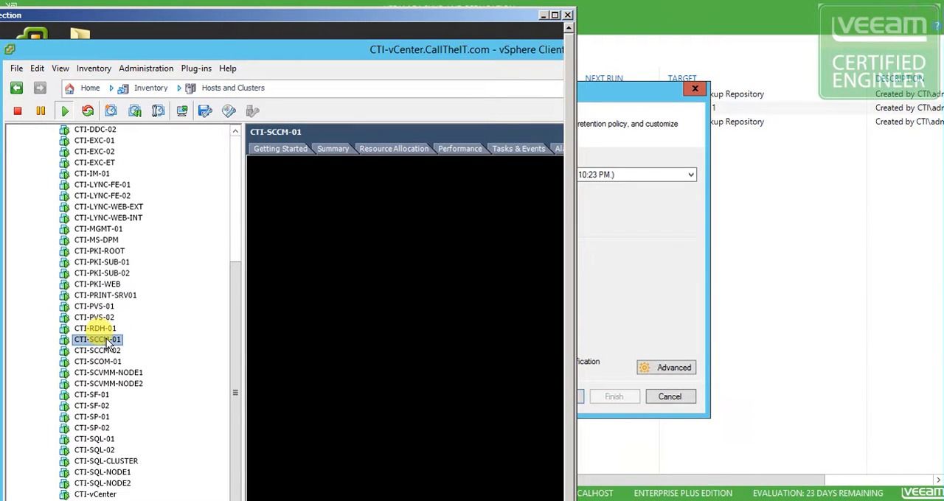
pyautogui.rightClick(108, 341)
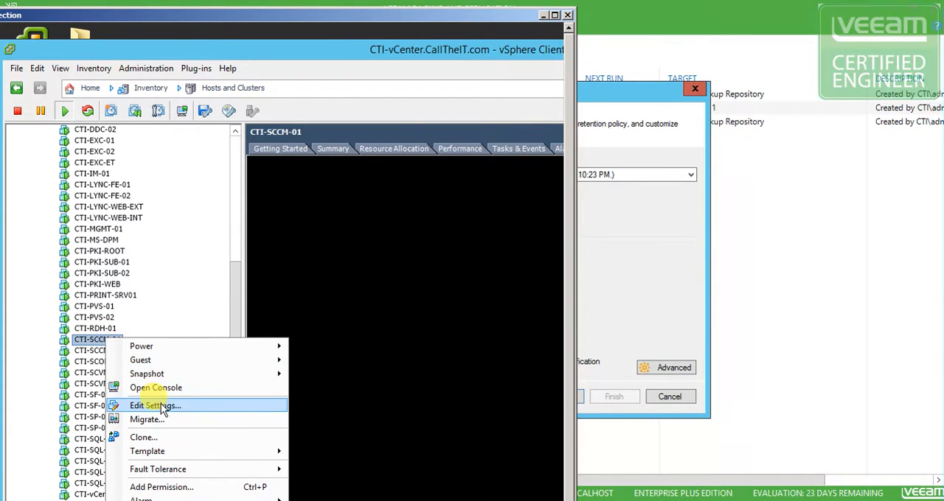
pyautogui.moveTo(169, 372)
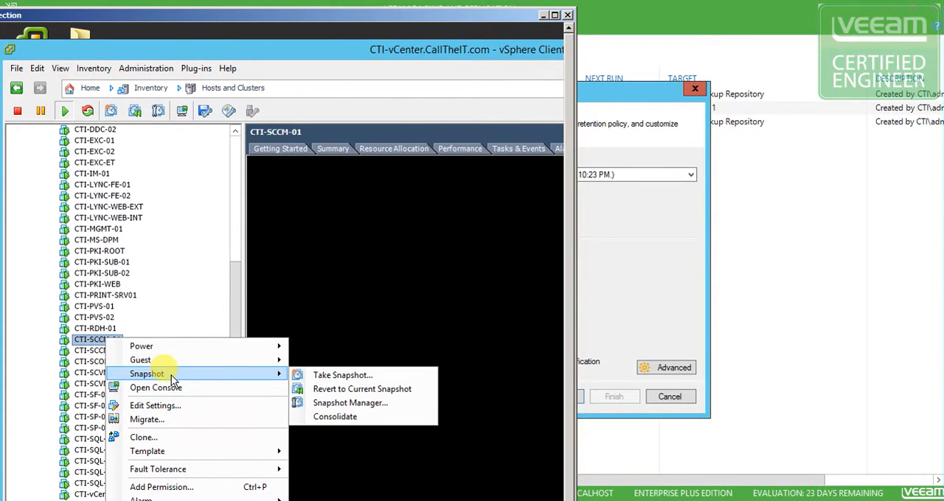
pyautogui.click(347, 404)
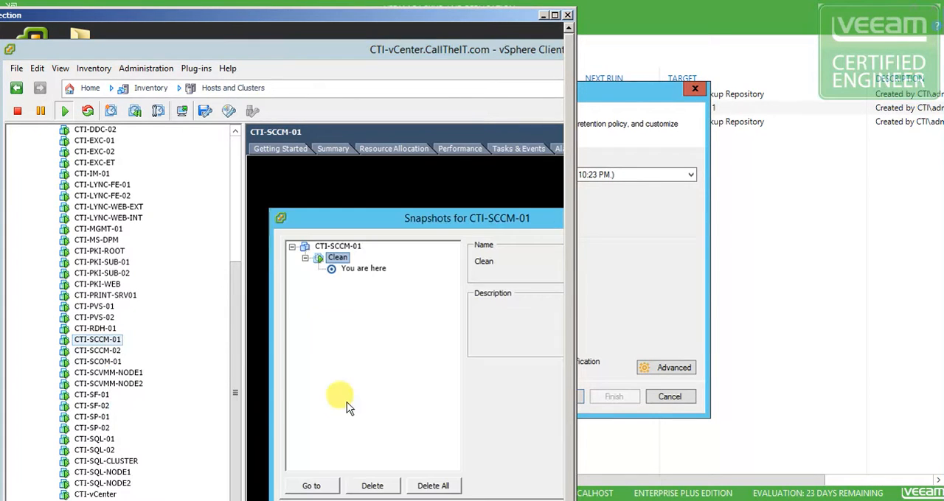
pyautogui.moveTo(382, 222); pyautogui.dragTo(307, 185)
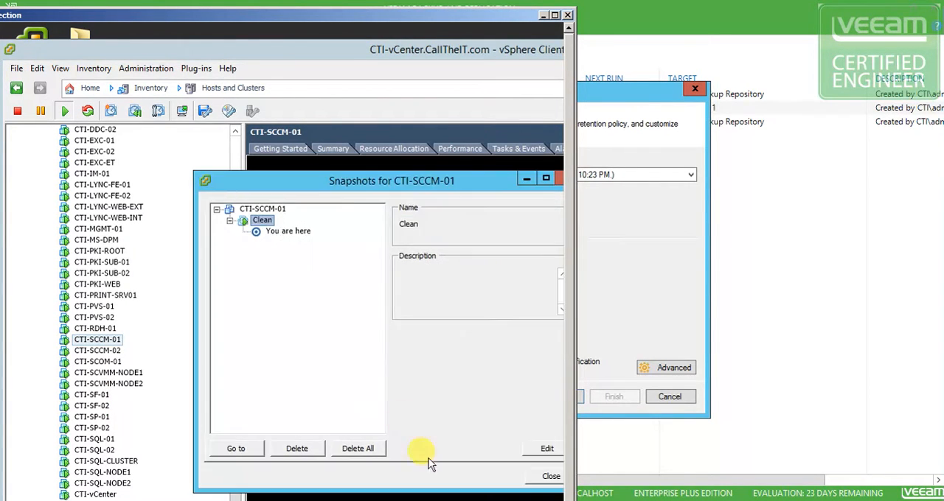
pyautogui.click(552, 476)
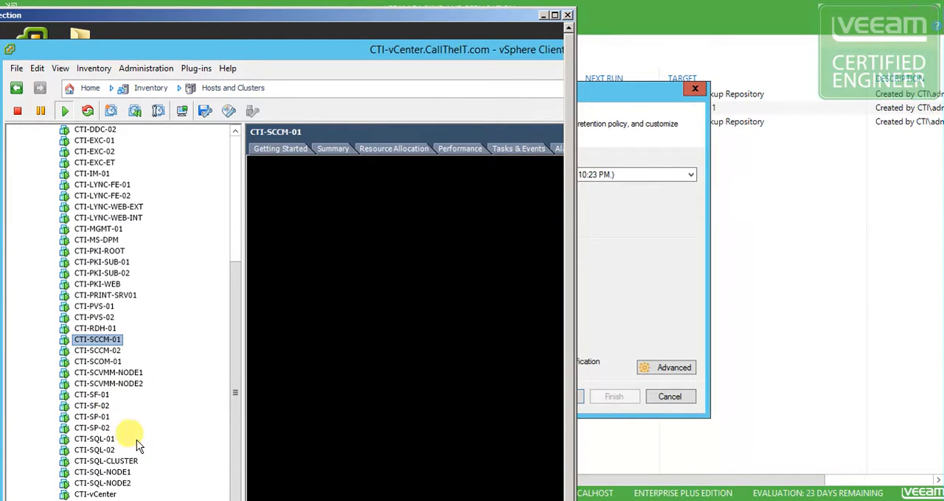
# Take a snapshot of virtual machine CTI-SF-02 named 1, without including the virtual machine's memory
pyautogui.click(98, 407)
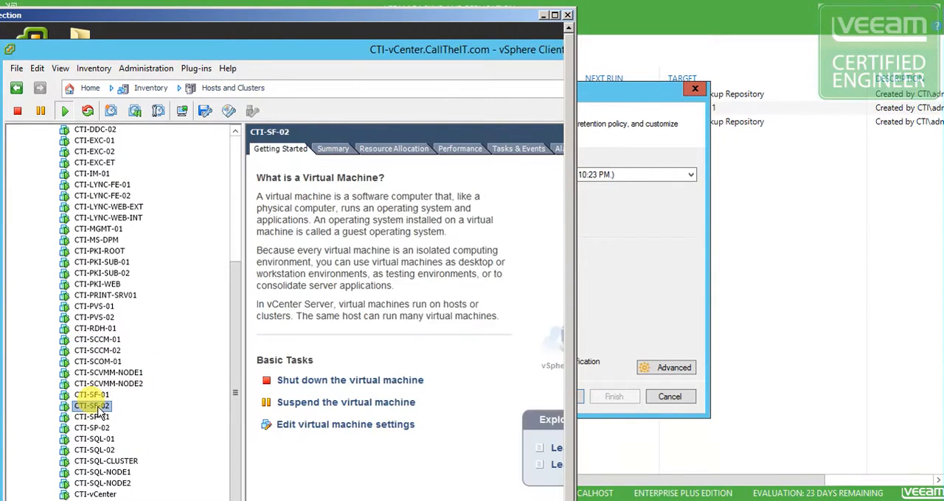
pyautogui.rightClick(98, 410)
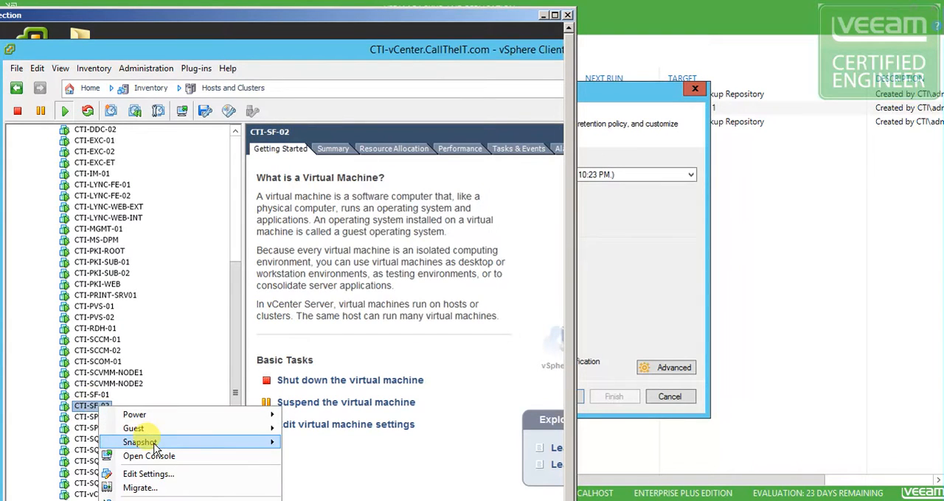
pyautogui.moveTo(262, 442)
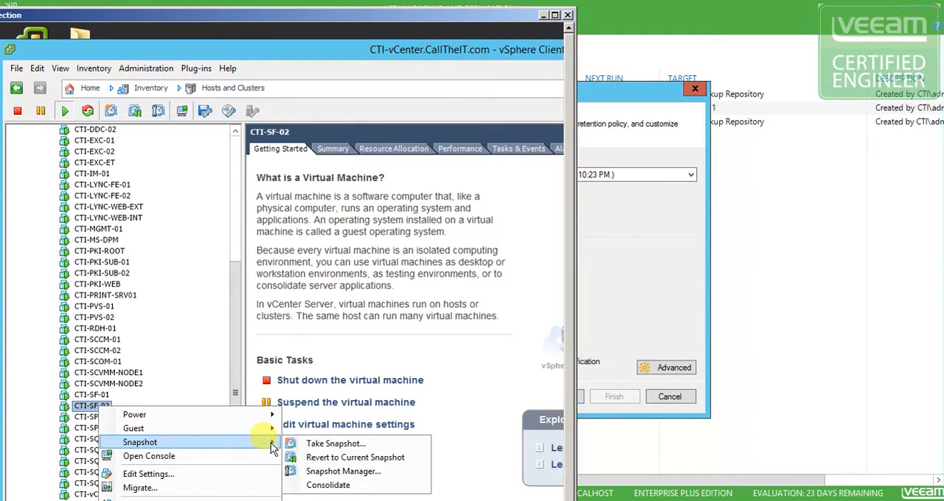
pyautogui.click(343, 443)
pyautogui.moveTo(457, 280); pyautogui.dragTo(299, 212)
pyautogui.click(210, 347)
pyautogui.click(224, 252)
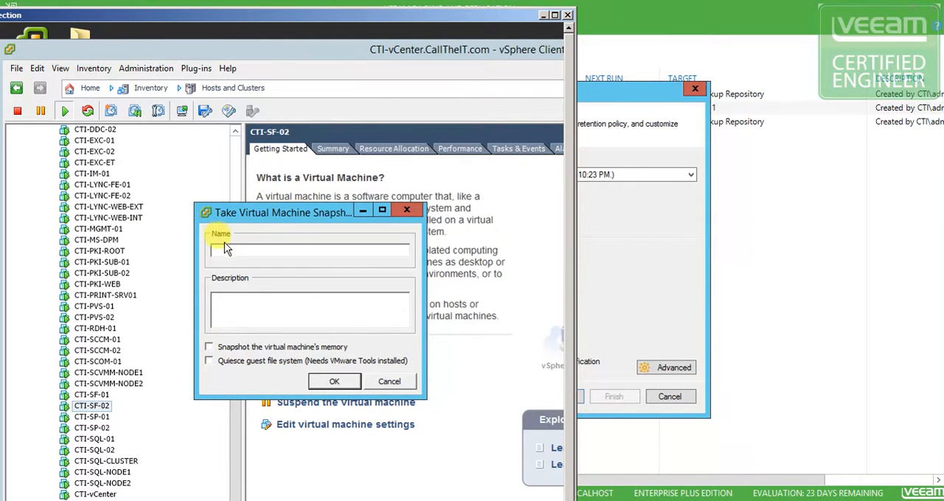
pyautogui.write('1')
pyautogui.click(334, 382)
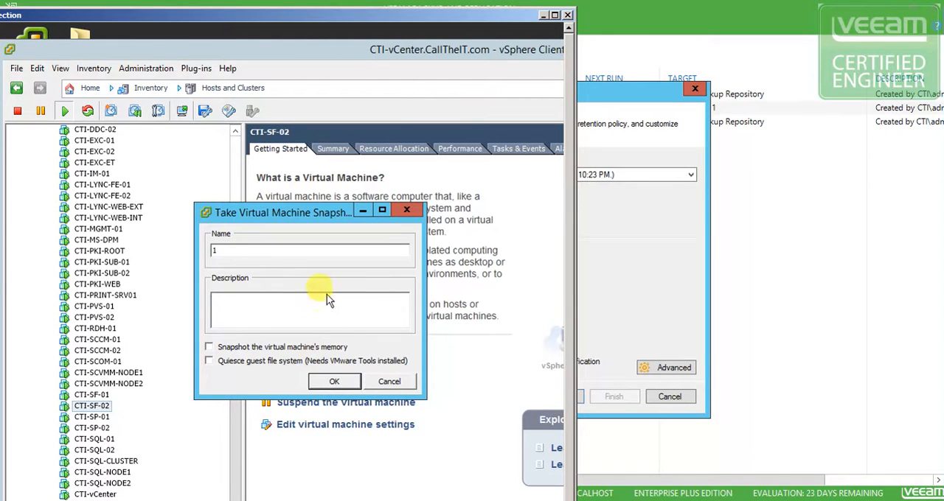
pyautogui.click(334, 383)
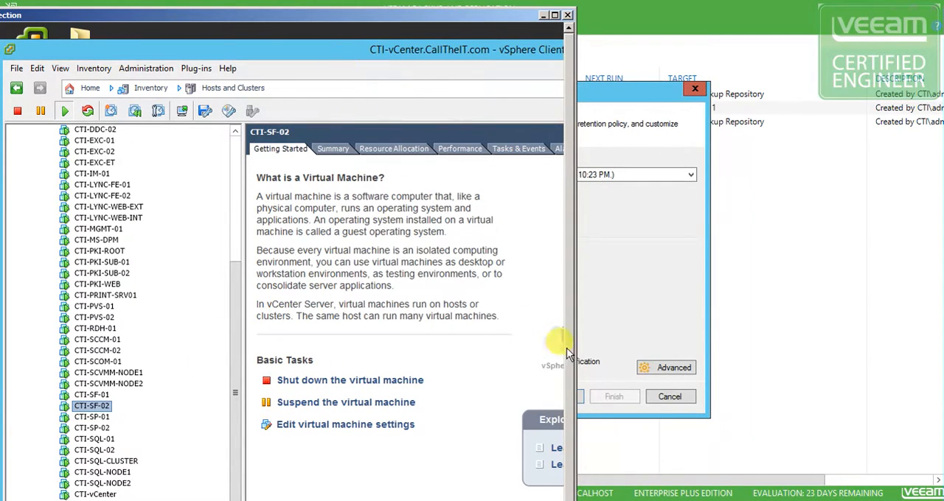
# Check the snapshot tree of CTI-SF-02 in the snapshot manager, and close it
pyautogui.rightClick(98, 410)
pyautogui.moveTo(147, 445)
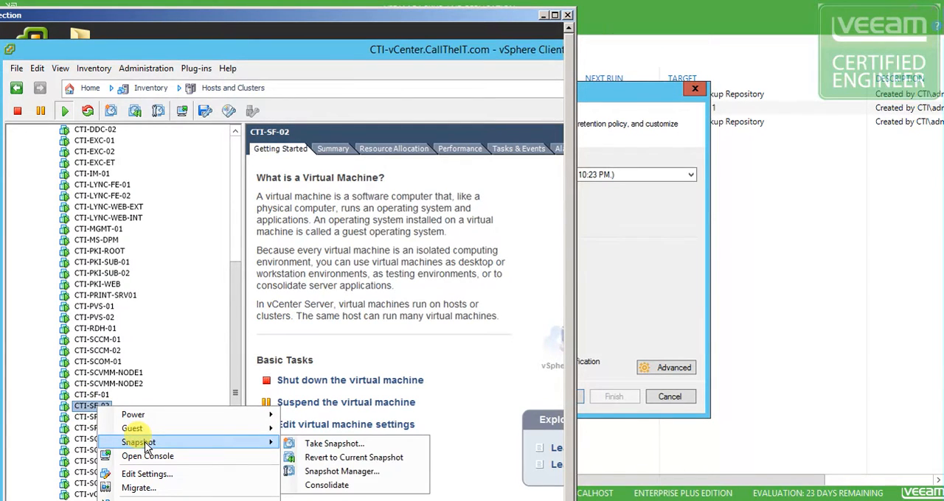
pyautogui.click(353, 474)
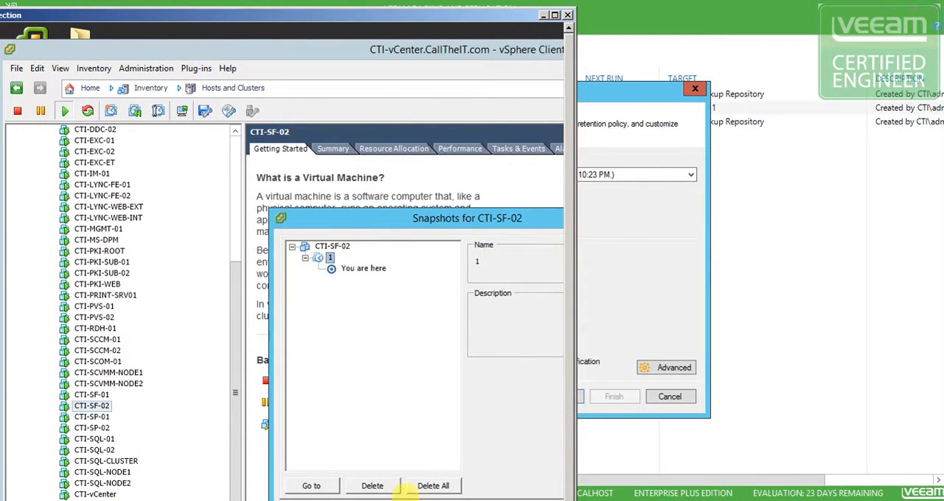
pyautogui.click(280, 219)
pyautogui.click(280, 219)
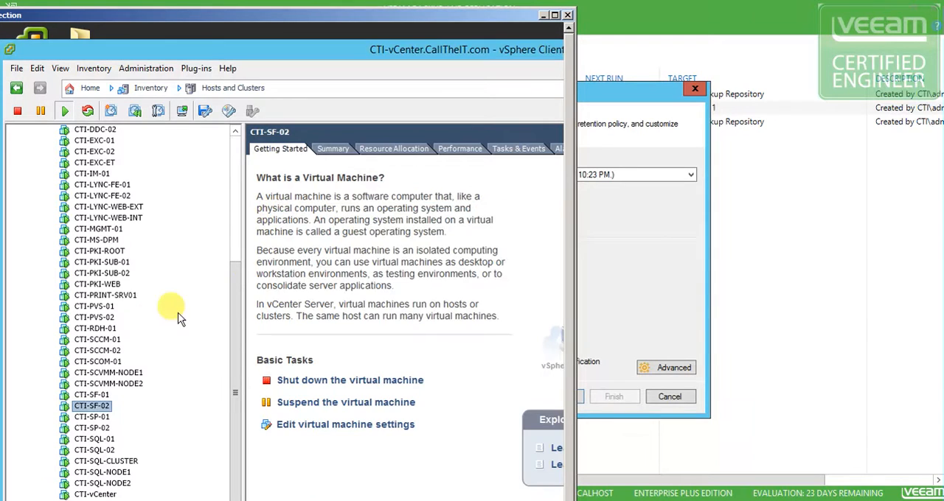
# Take another snapshot of CTI-SF-02 named 2, without including the virtual machine's memory
pyautogui.rightClick(102, 411)
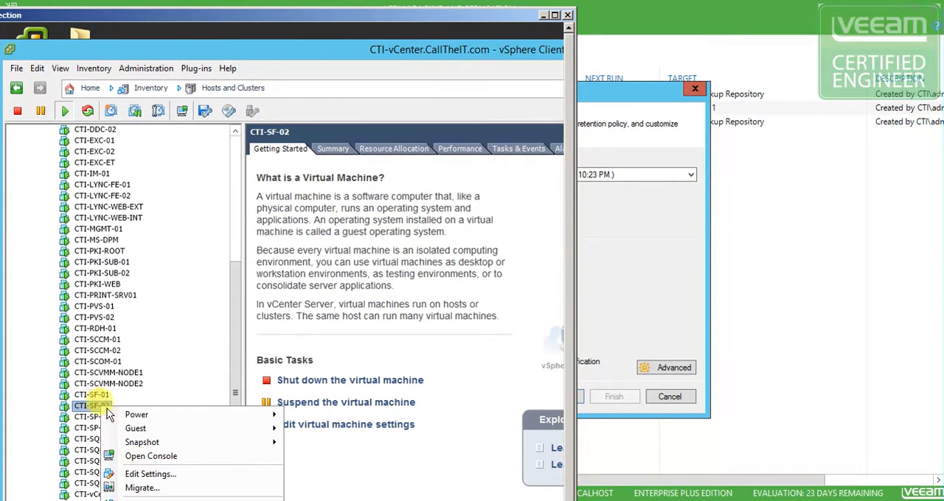
pyautogui.moveTo(184, 443)
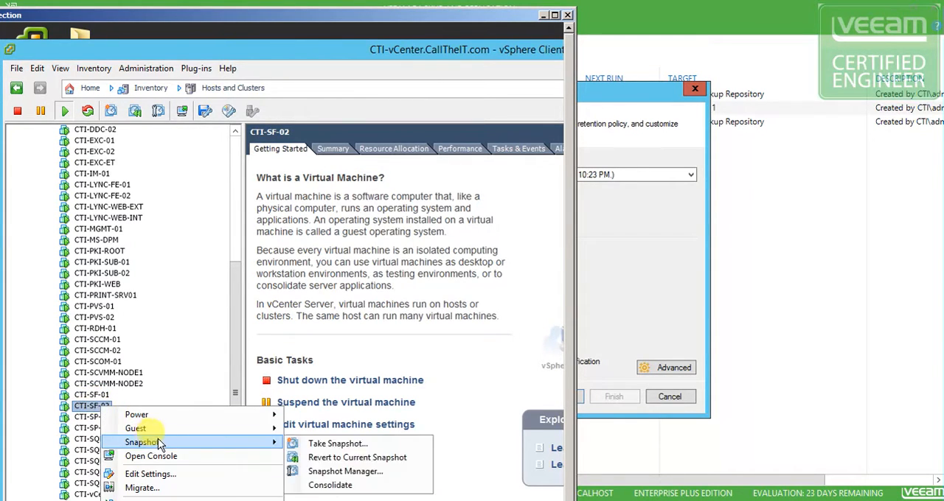
pyautogui.click(332, 444)
pyautogui.click(384, 416)
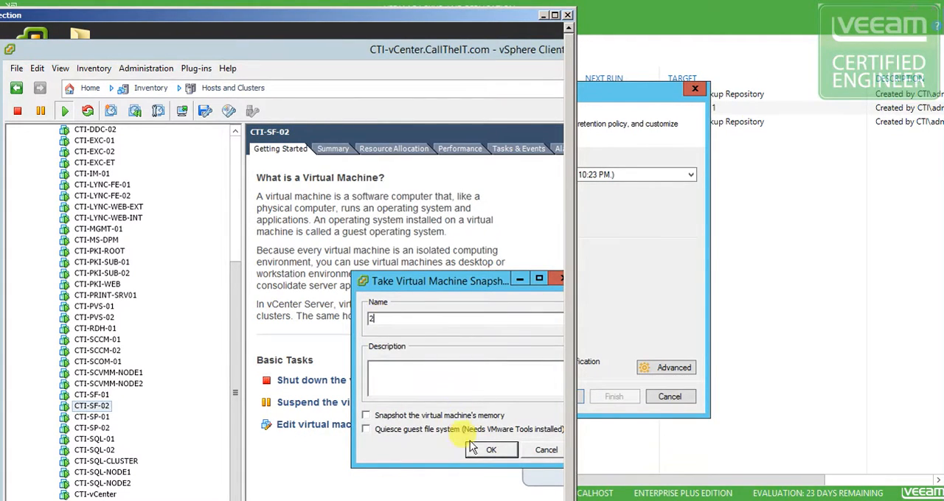
pyautogui.click(487, 450)
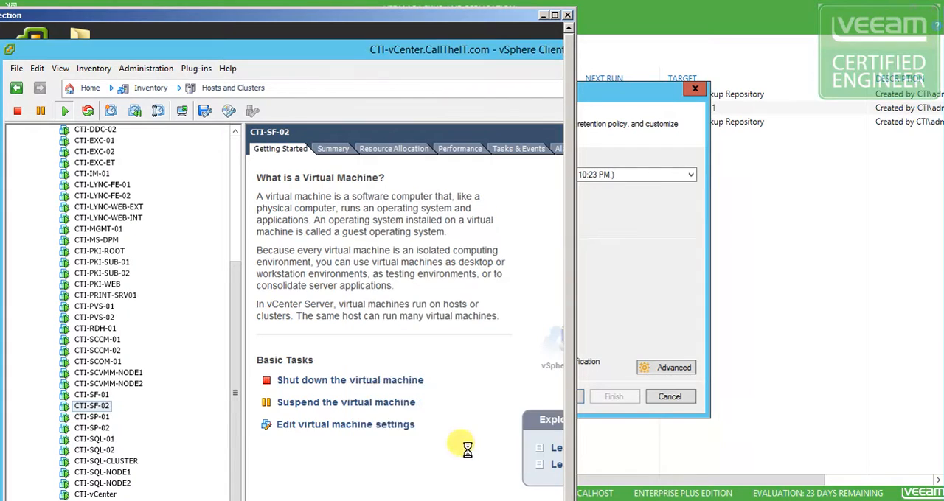
# Open the snapshot manager of virtual machine CTI-SF-02 and examine the hierarchy of its snapshots
pyautogui.rightClick(99, 406)
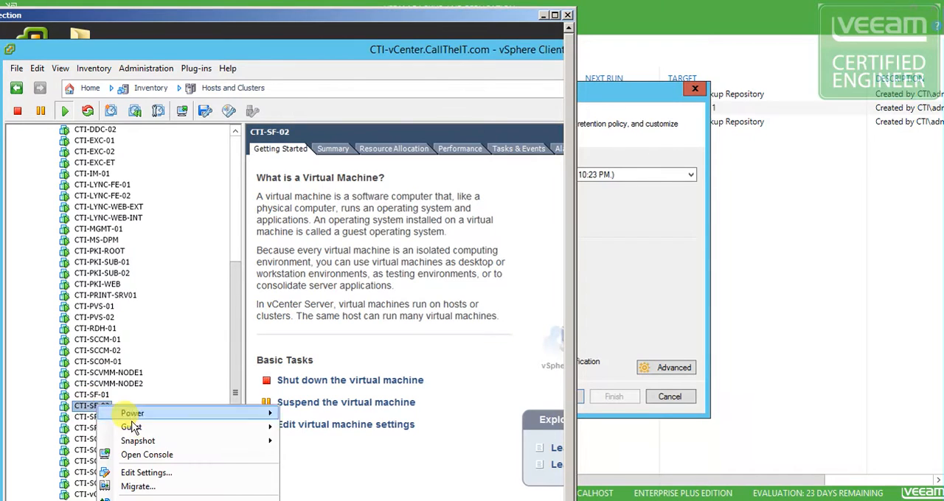
pyautogui.moveTo(150, 447)
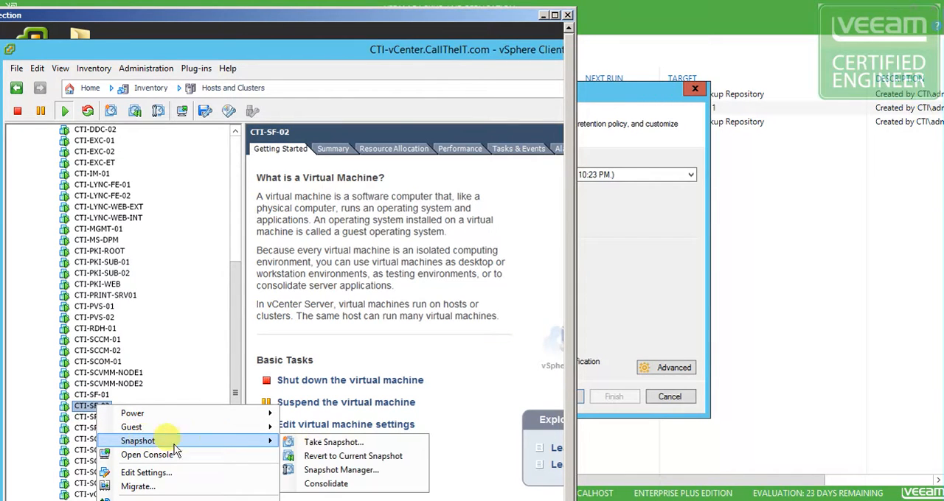
pyautogui.click(329, 469)
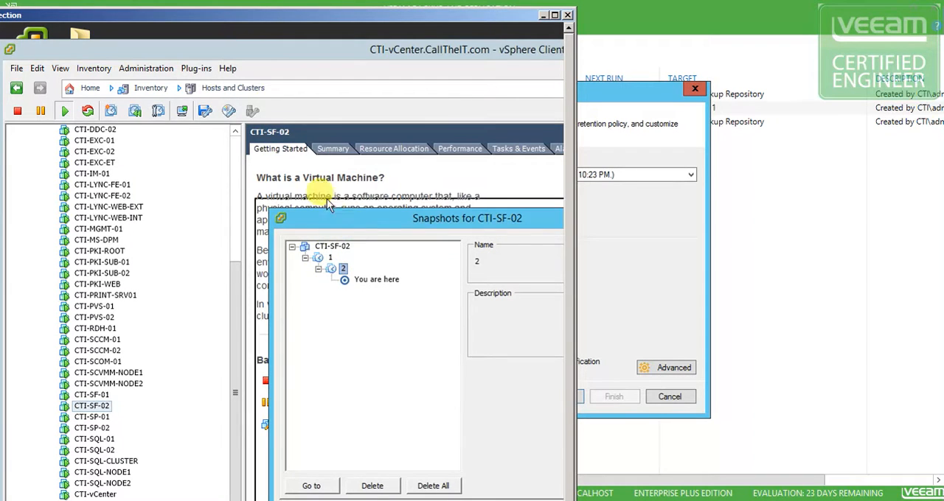
pyautogui.moveTo(356, 222); pyautogui.dragTo(293, 156)
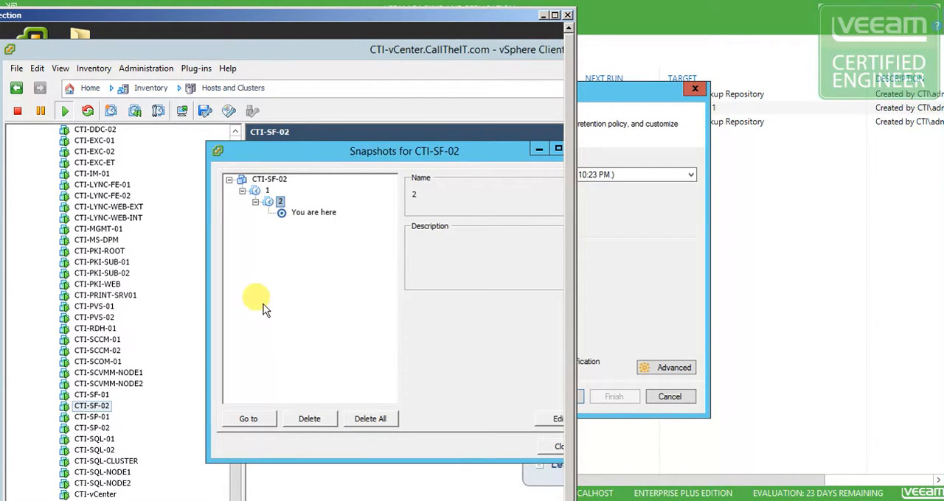
pyautogui.click(258, 190)
pyautogui.click(261, 418)
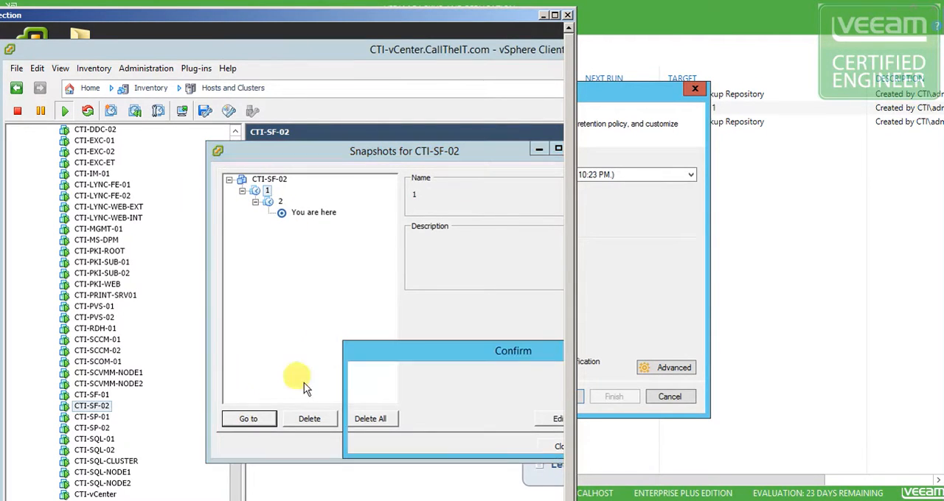
pyautogui.moveTo(453, 354); pyautogui.dragTo(301, 302)
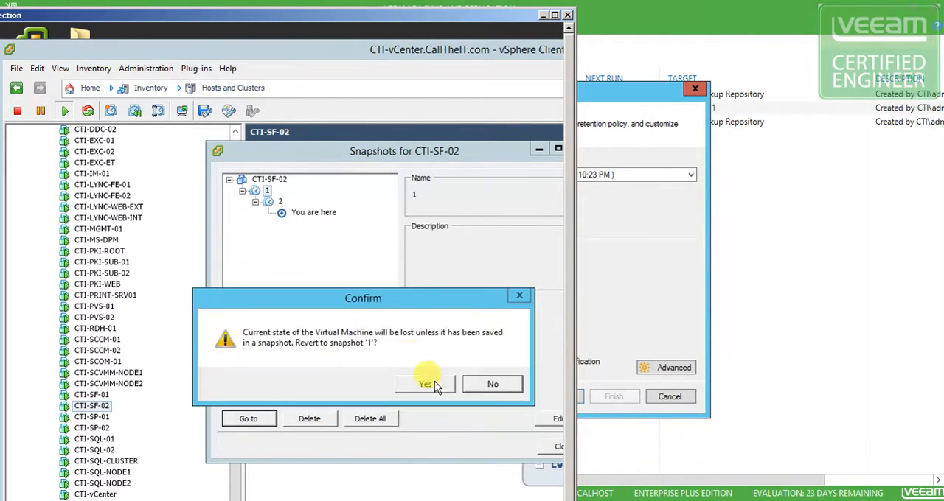
pyautogui.click(489, 390)
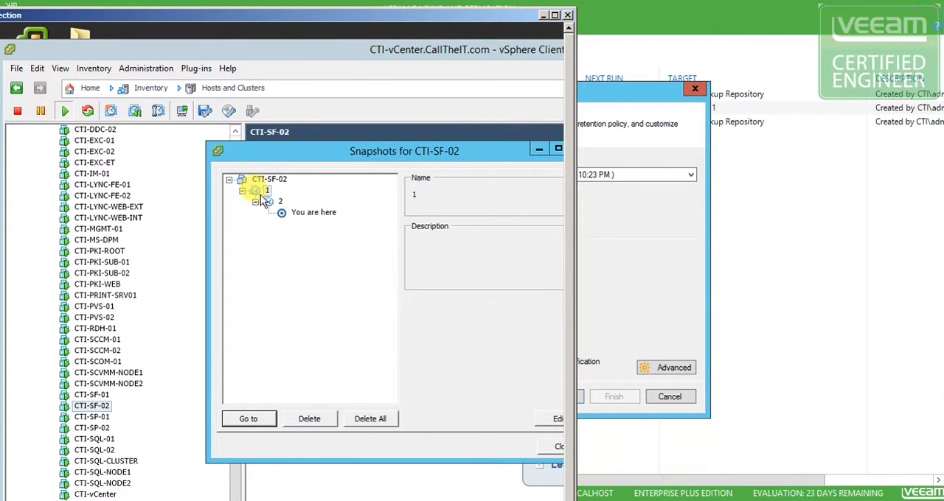
pyautogui.click(248, 419)
pyautogui.moveTo(434, 359); pyautogui.dragTo(320, 290)
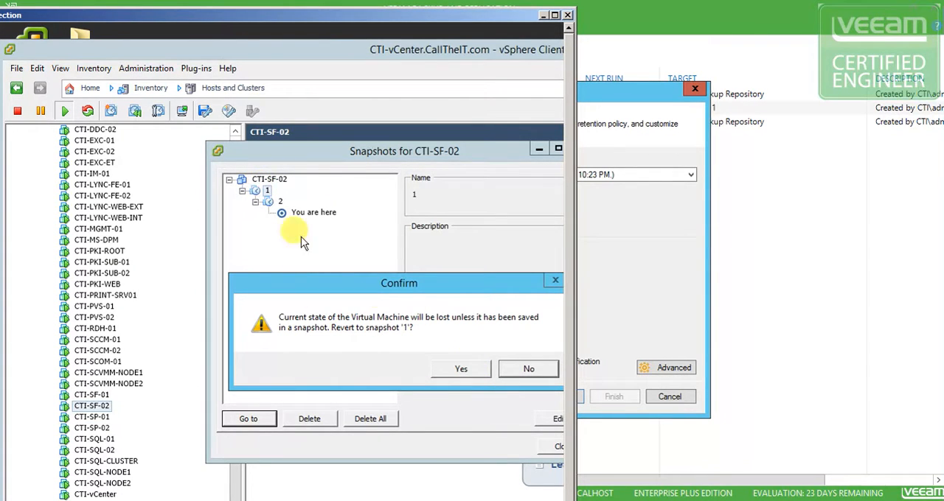
pyautogui.click(528, 369)
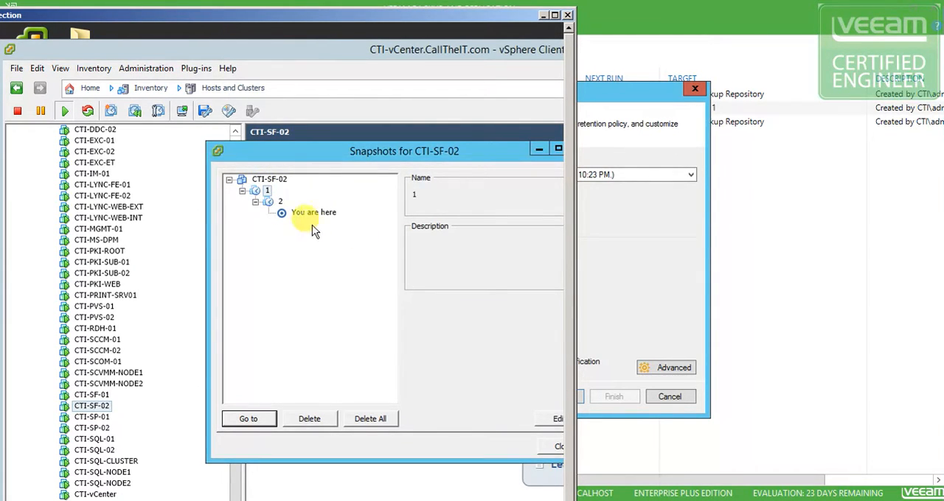
# Set the replication job's restore points to keep to 7 in Veeam Backup and Replication, rechecking the CTI-SF-02 snapshot tree in vSphere Client
pyautogui.click(636, 236)
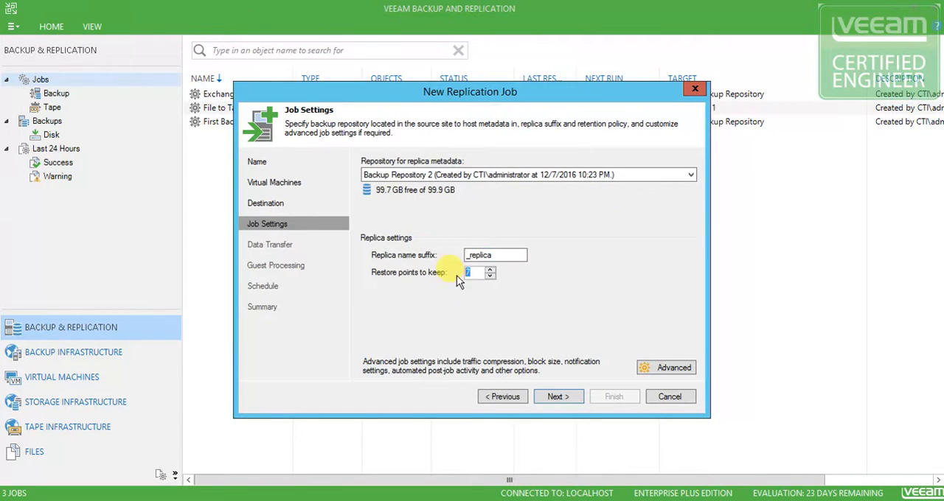
pyautogui.write('7')
pyautogui.hotkey('alt', 'Tab')
pyautogui.moveTo(0, 126); pyautogui.dragTo(139, 111)
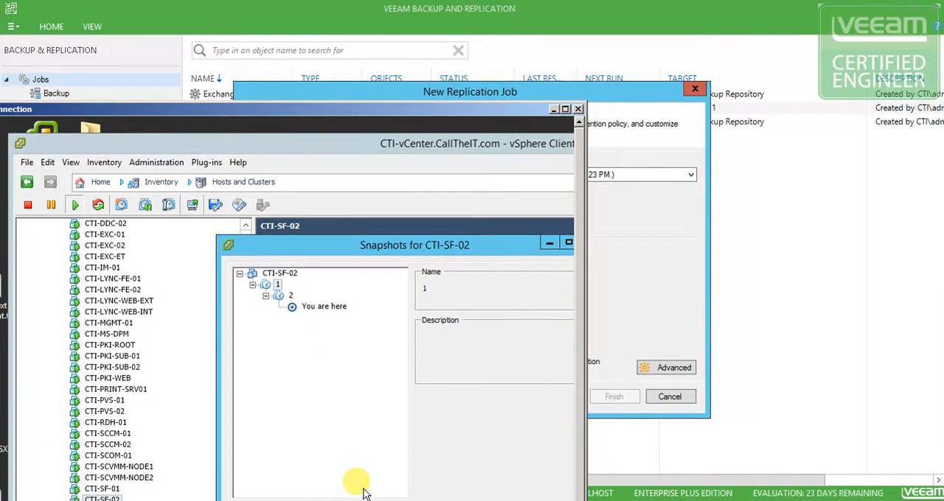
pyautogui.moveTo(454, 114); pyautogui.dragTo(441, 51)
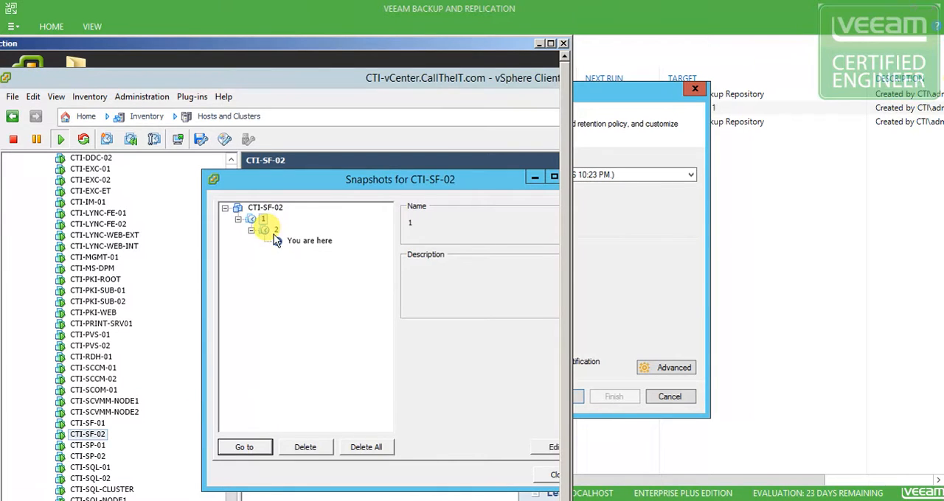
pyautogui.moveTo(507, 46); pyautogui.dragTo(0, 56)
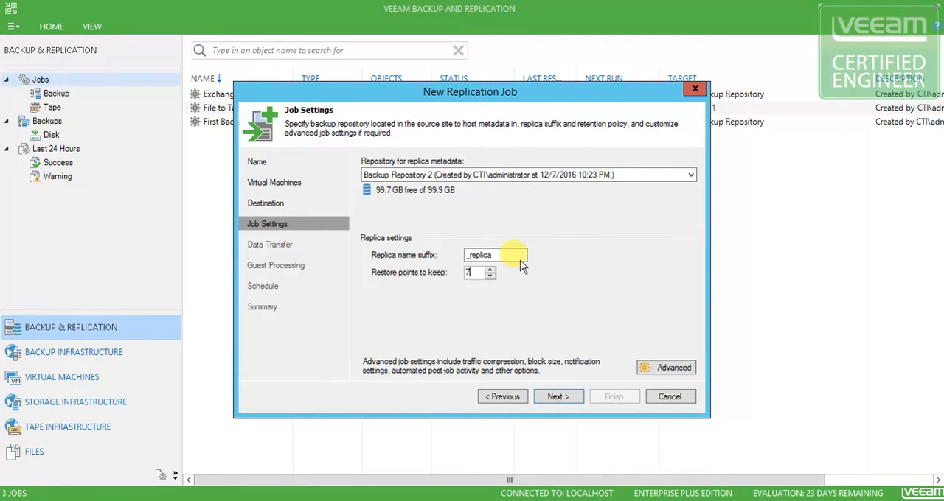
# Open the replication job's advanced settings and examine the available compression levels and storage optimization targets
pyautogui.click(673, 370)
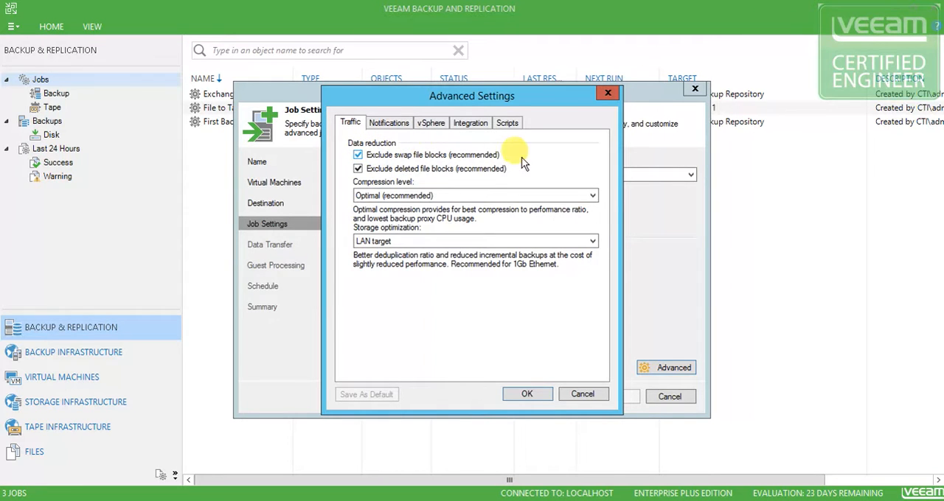
pyautogui.click(429, 198)
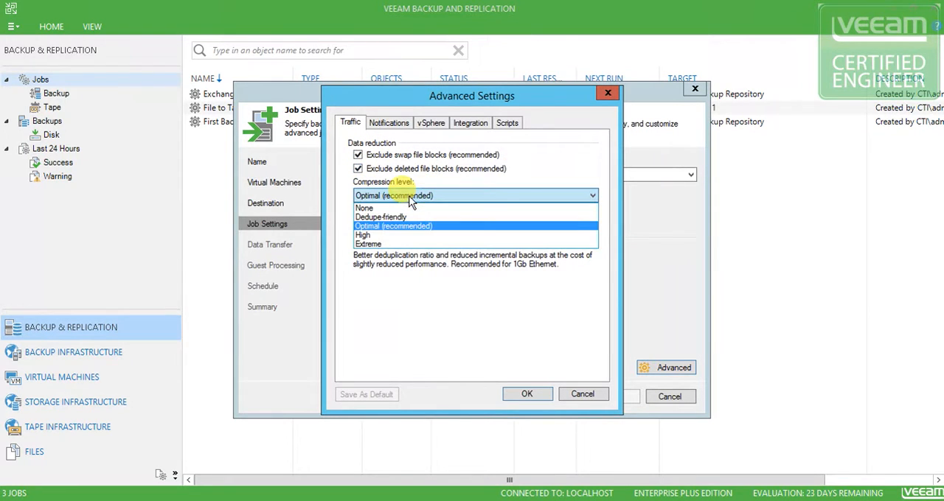
pyautogui.click(528, 177)
pyautogui.click(380, 245)
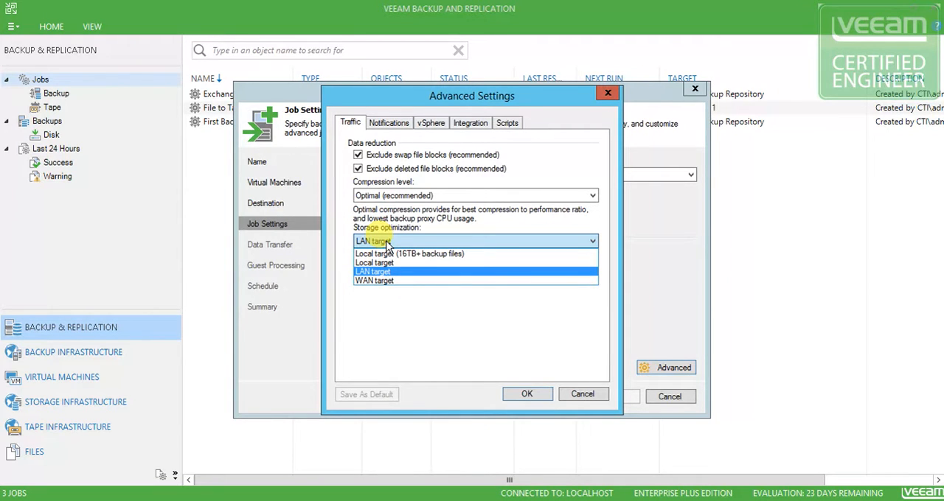
pyautogui.click(385, 246)
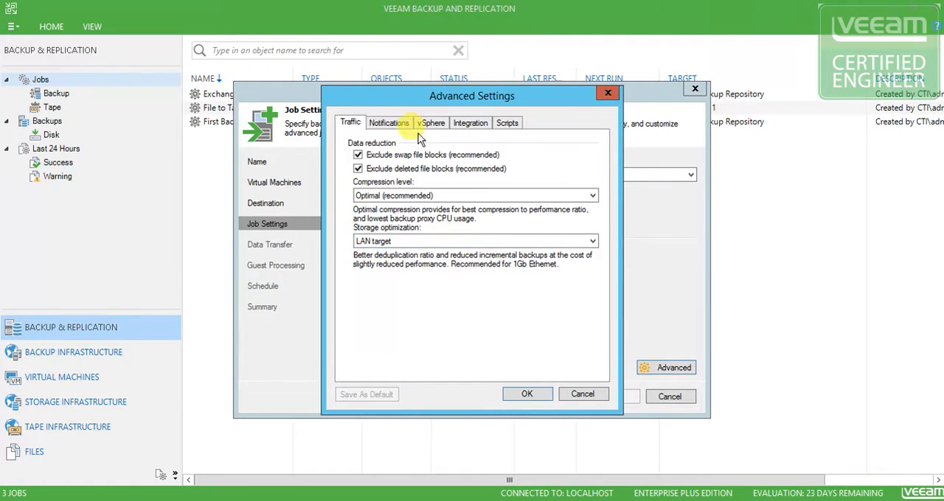
# Review the job's advanced notification options and enable VMware Tools quiescence in its vSphere settings
pyautogui.click(390, 123)
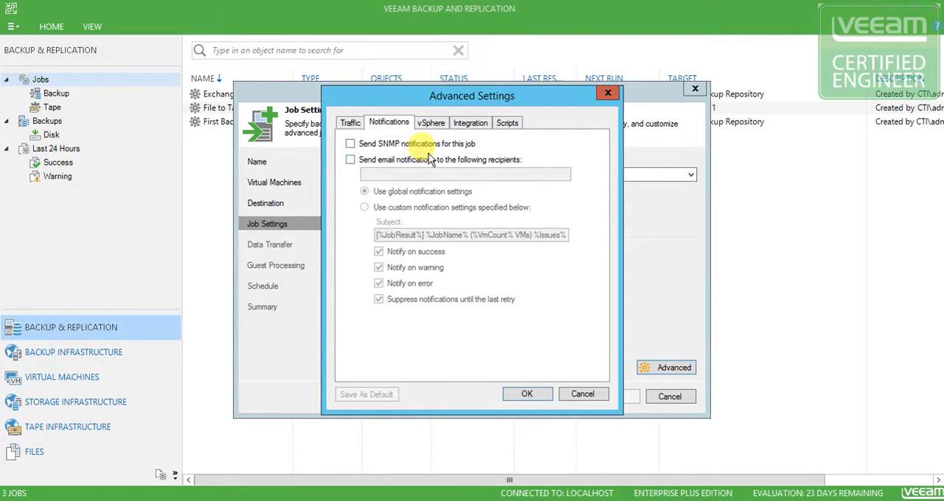
pyautogui.click(433, 124)
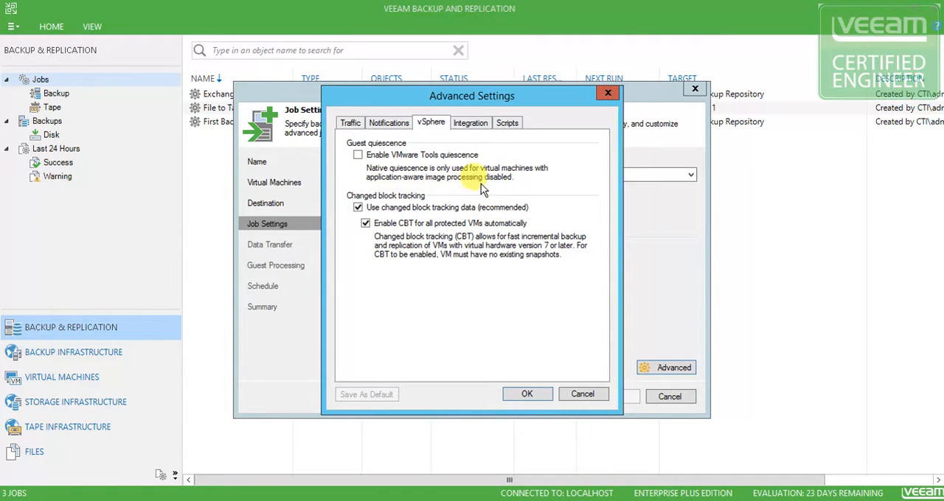
pyautogui.click(471, 122)
pyautogui.click(504, 124)
pyautogui.click(431, 123)
# Review the storage integration and job script options, recheck the other advanced settings, and accept them
pyautogui.click(479, 124)
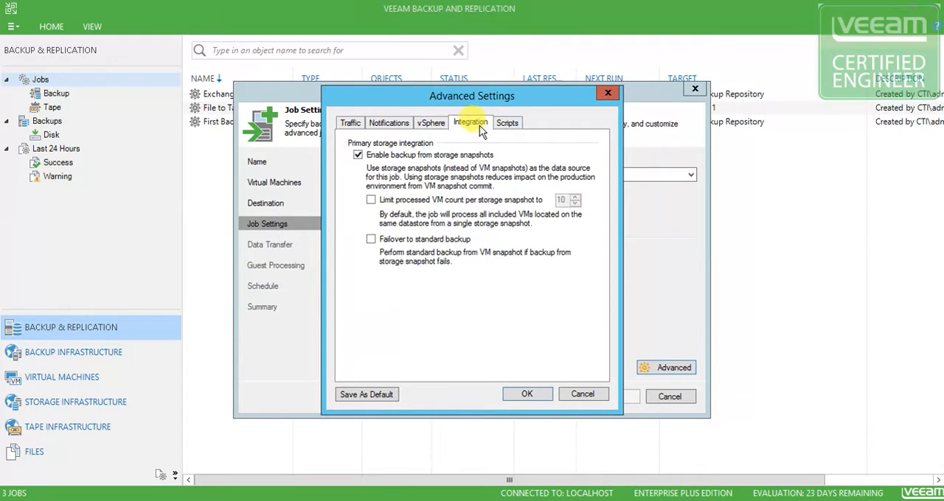
pyautogui.click(506, 124)
pyautogui.click(485, 127)
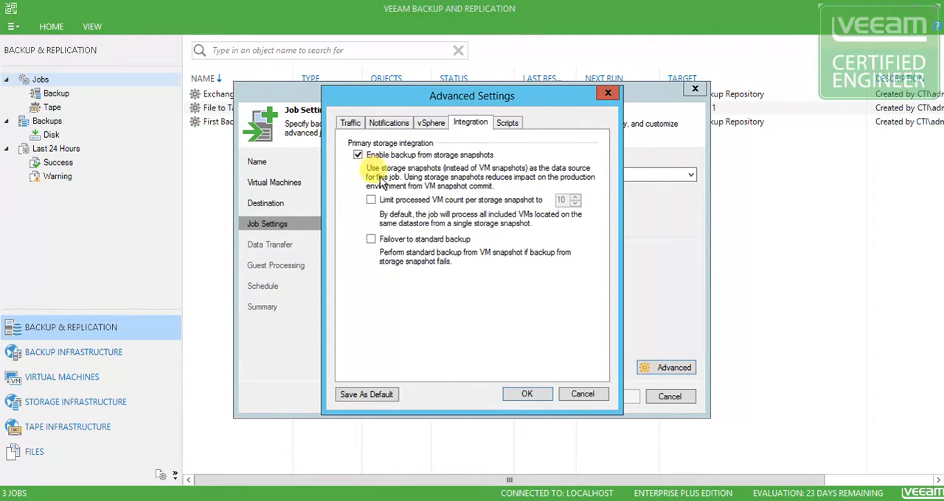
pyautogui.click(507, 124)
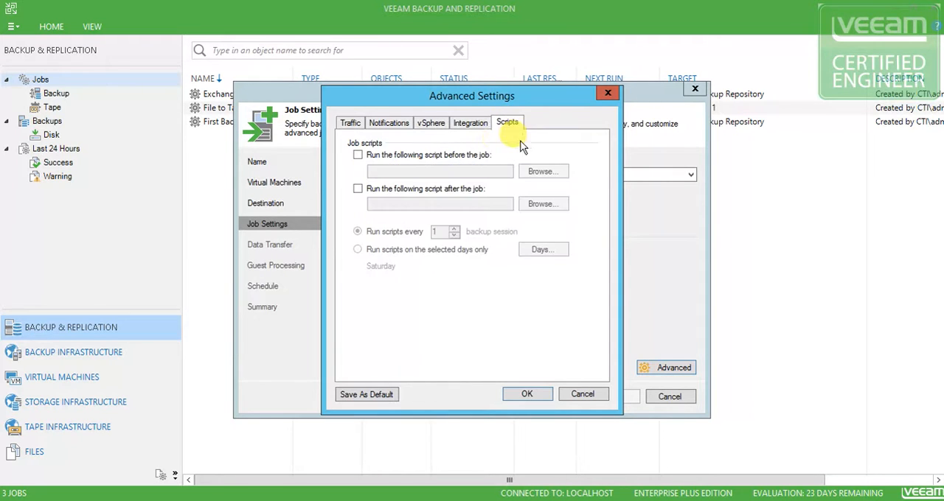
pyautogui.click(466, 126)
pyautogui.click(431, 124)
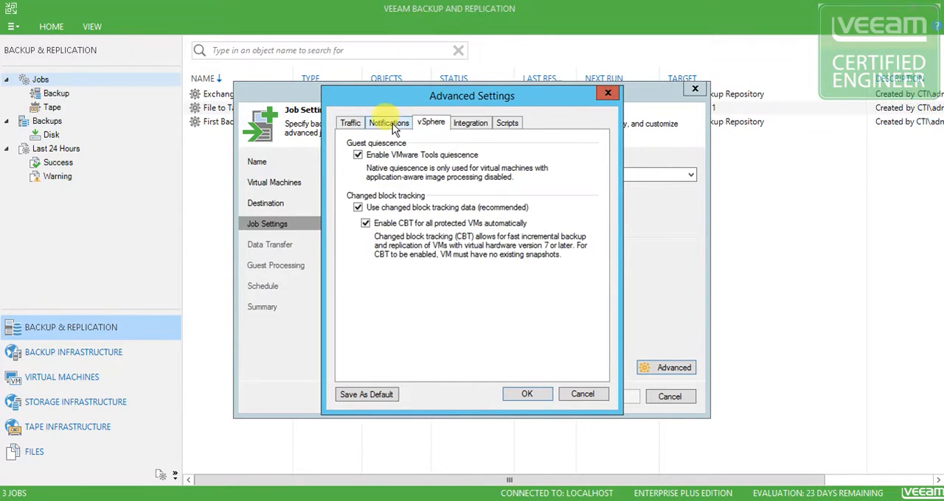
pyautogui.click(376, 124)
pyautogui.click(348, 124)
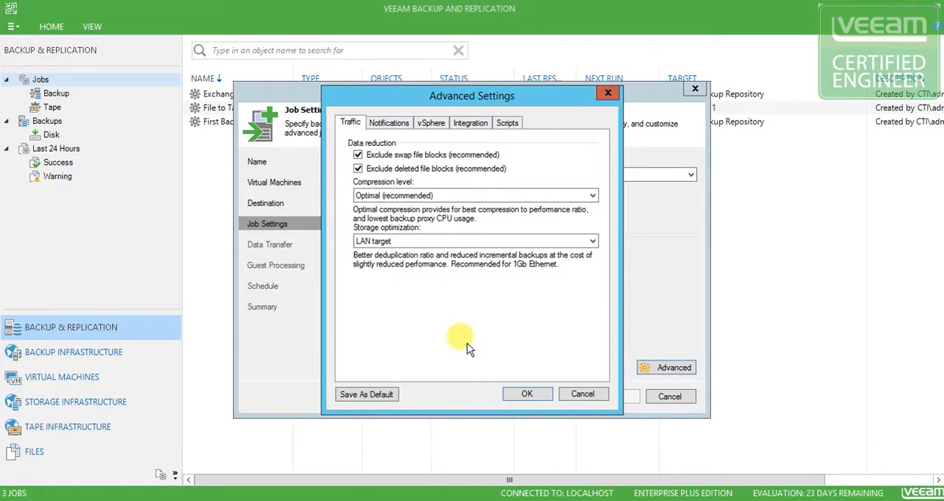
pyautogui.click(526, 395)
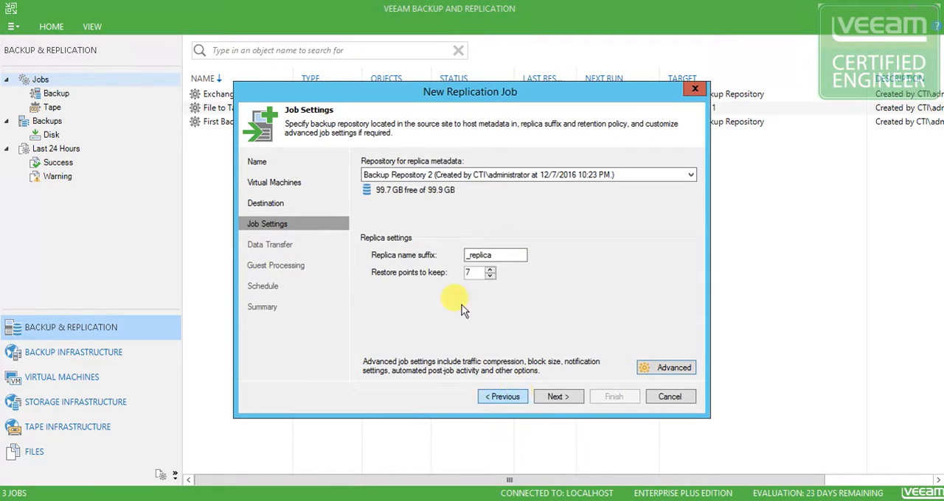
# Proceed to the data transfer settings, try the built-in WAN accelerators option, and choose Direct transfer
pyautogui.click(558, 397)
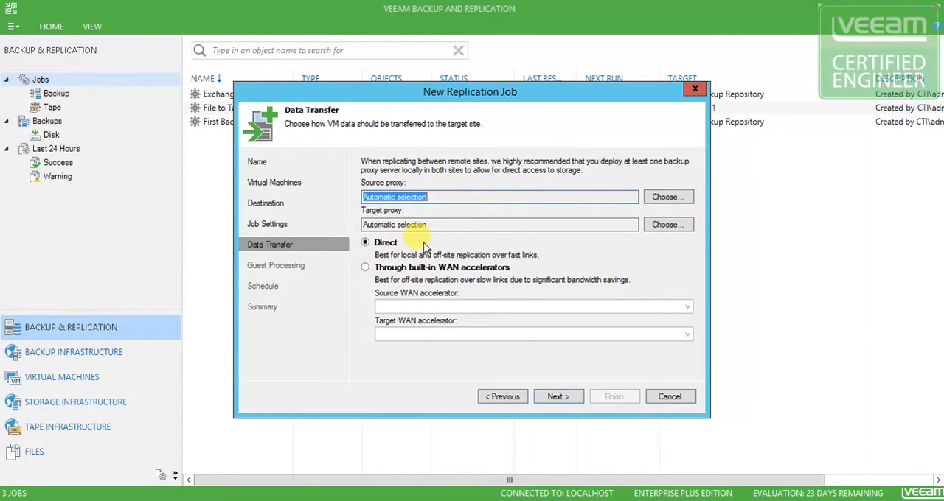
pyautogui.click(413, 269)
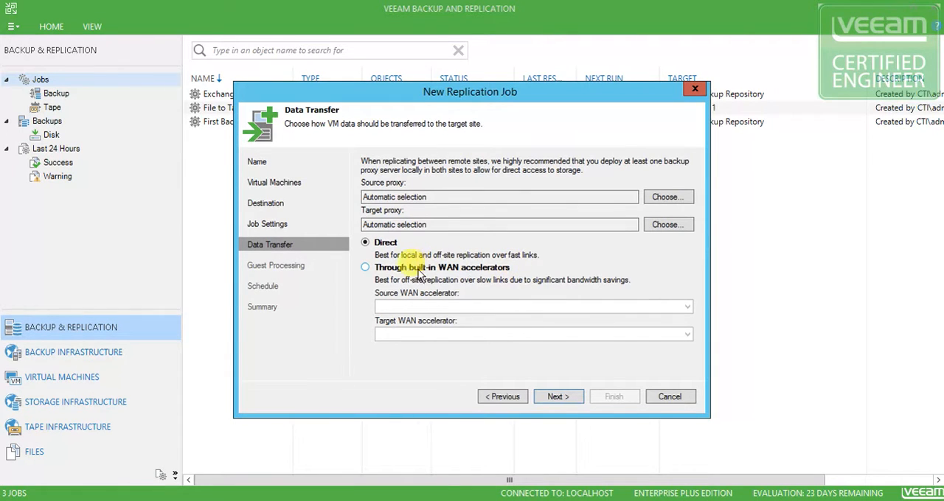
pyautogui.click(365, 268)
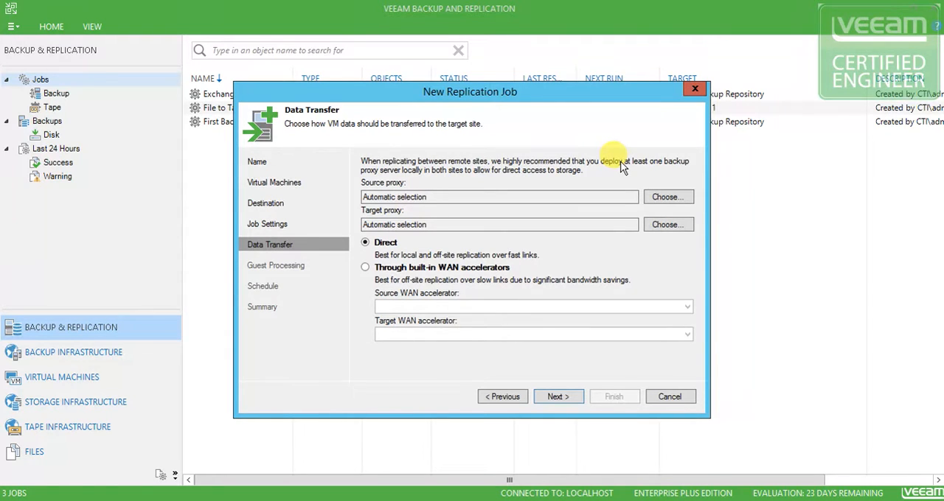
pyautogui.click(367, 268)
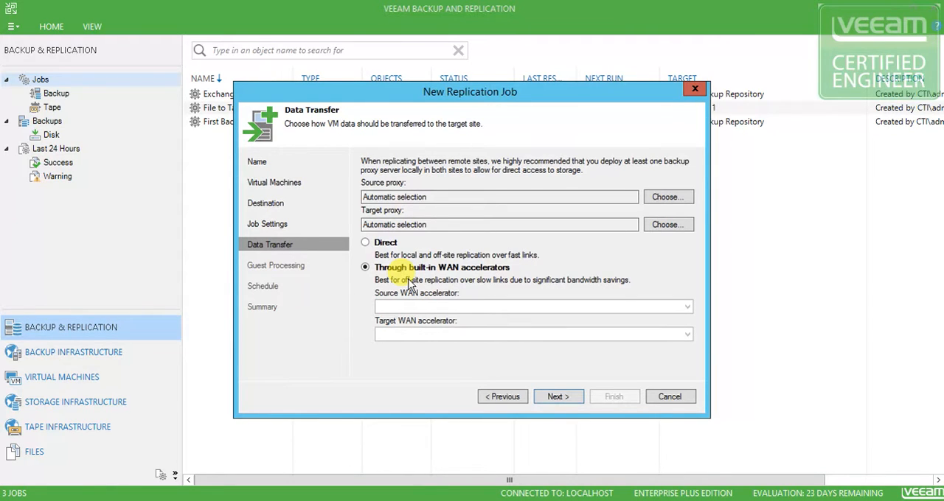
pyautogui.click(366, 243)
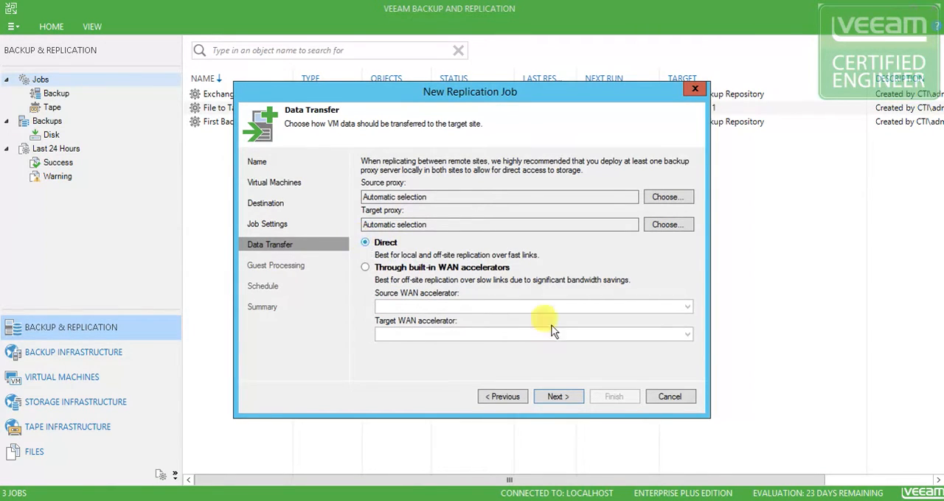
# Enable application-aware processing with the CallTheIT\Administrator guest OS credentials and keep automatic selection for the guest interaction proxy
pyautogui.click(568, 399)
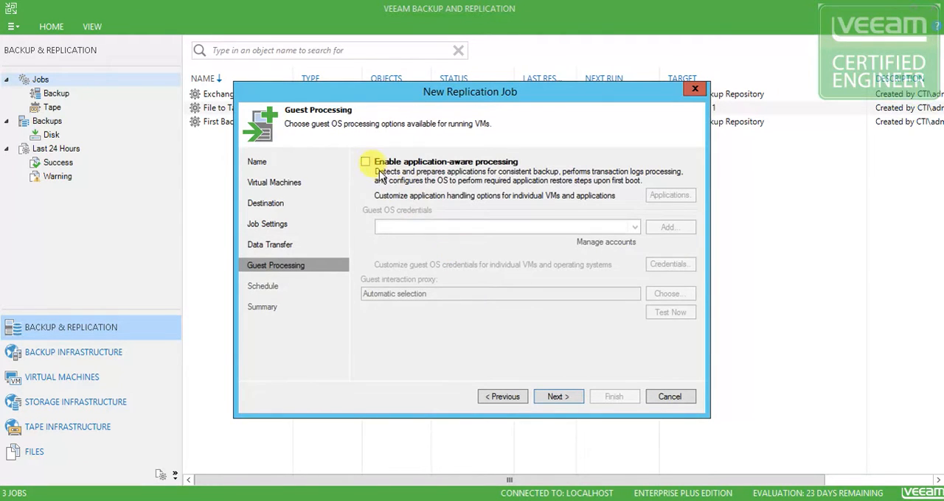
pyautogui.click(366, 161)
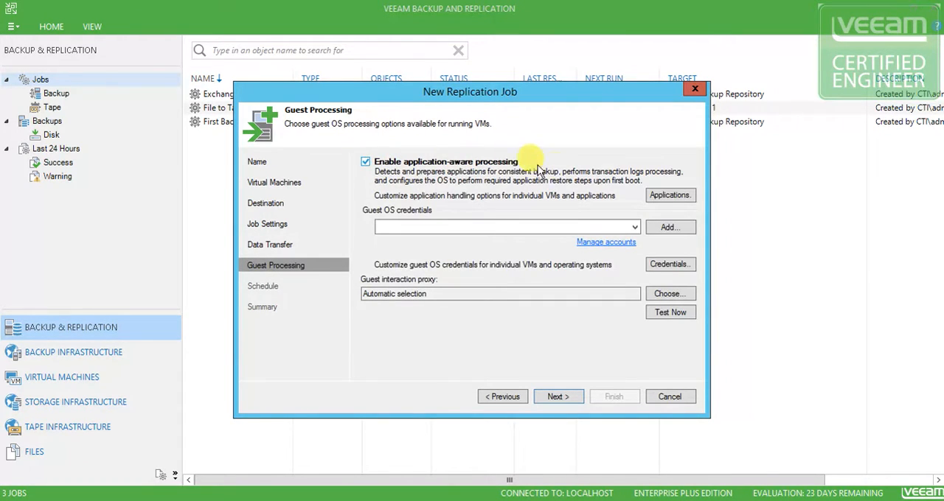
pyautogui.click(633, 227)
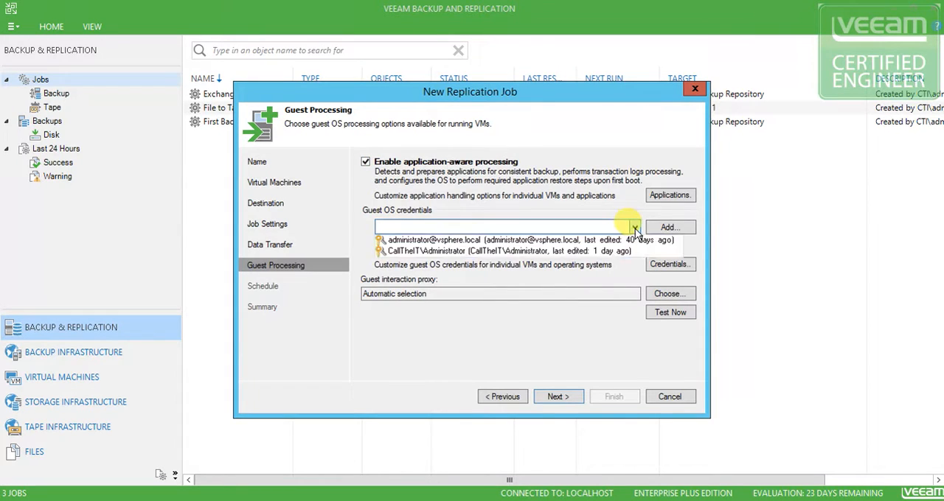
pyautogui.click(433, 252)
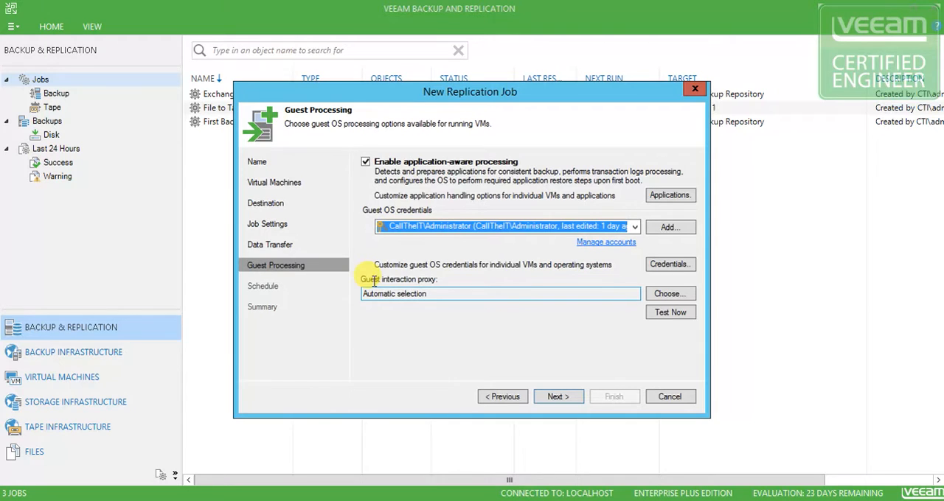
pyautogui.click(668, 294)
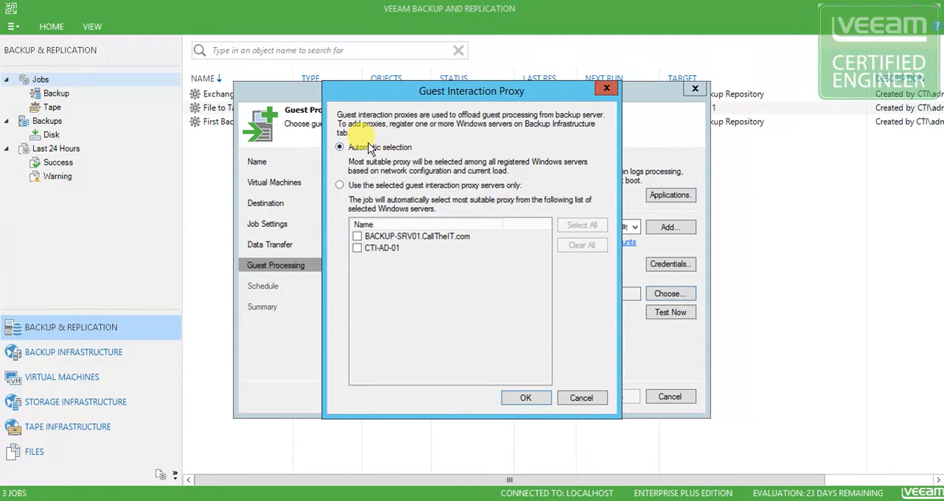
pyautogui.click(526, 399)
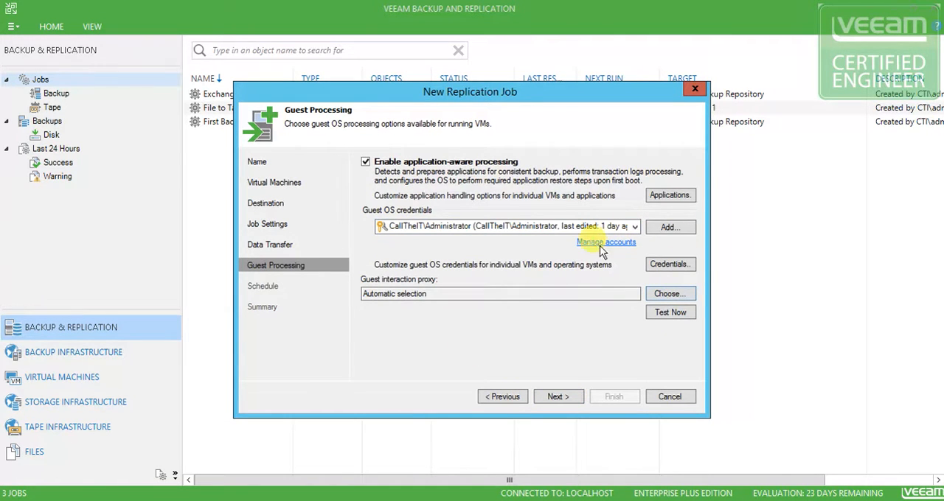
# Test the guest credentials against CTI-PVS-01, close the test, and proceed to the job's schedule settings
pyautogui.click(558, 397)
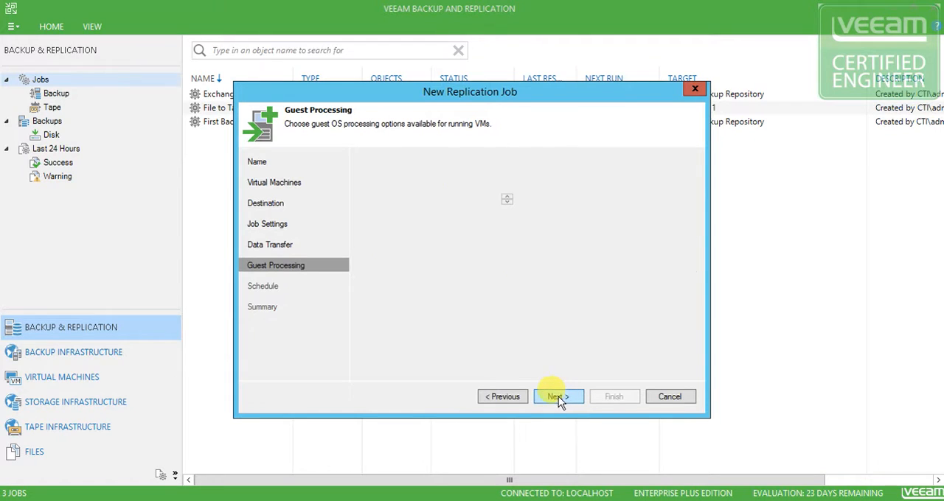
pyautogui.click(502, 397)
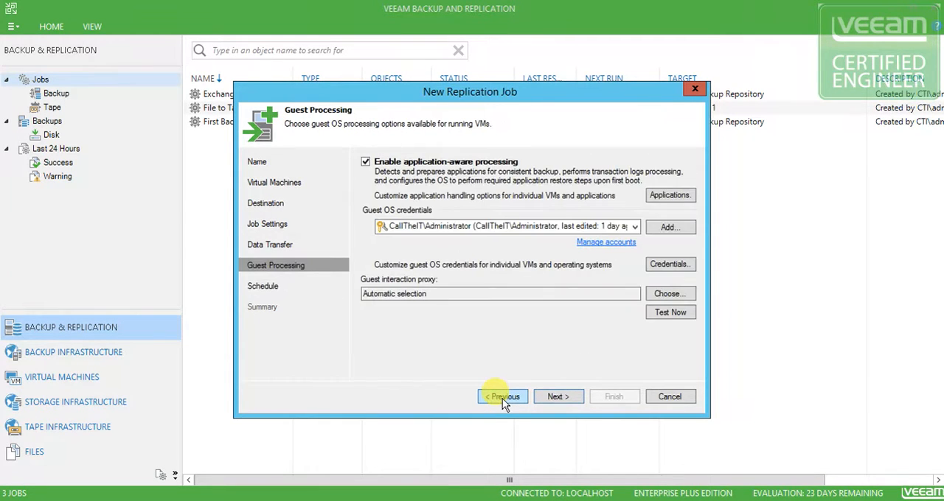
pyautogui.click(674, 314)
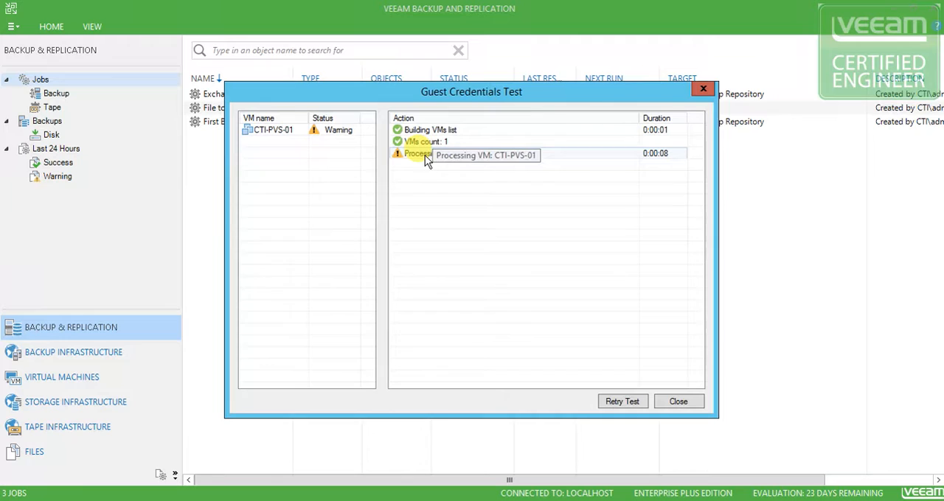
pyautogui.click(683, 405)
pyautogui.click(564, 401)
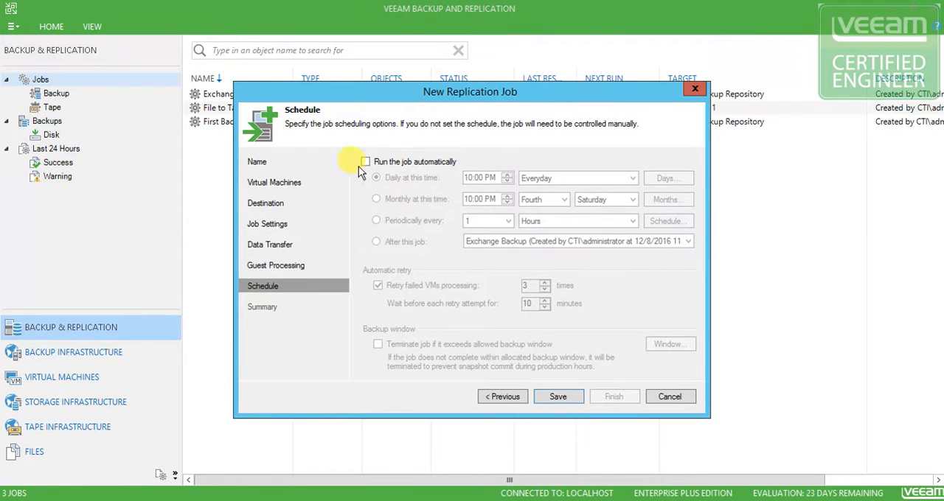
# Go back to the job settings to review the metadata repository and replica settings, and return to the schedule
pyautogui.click(504, 399)
pyautogui.click(503, 399)
pyautogui.click(503, 398)
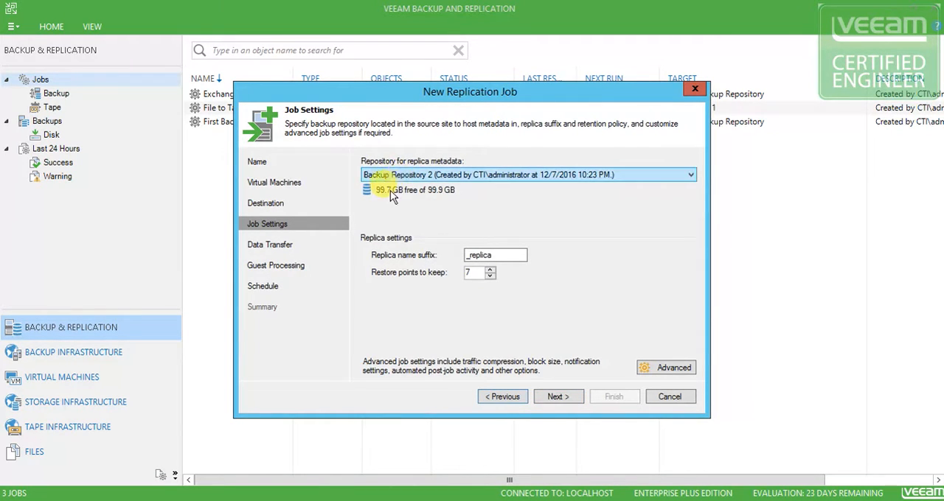
pyautogui.click(559, 396)
pyautogui.click(558, 398)
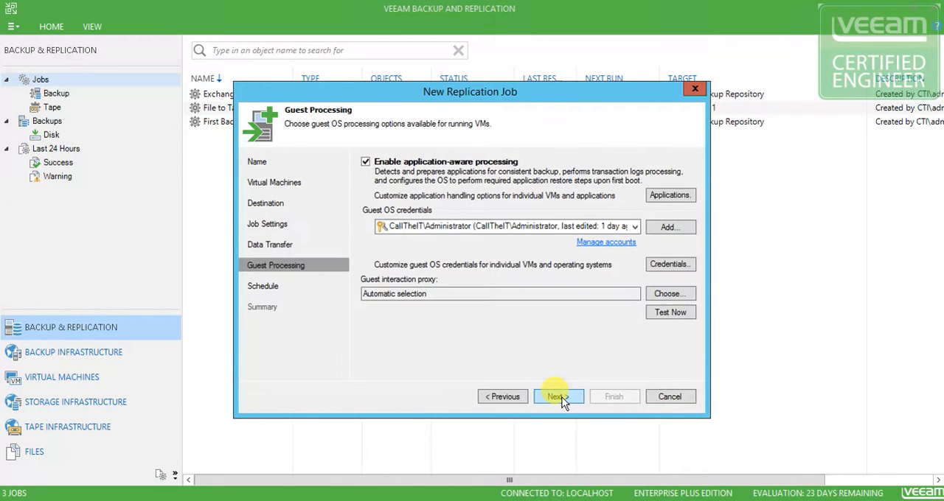
pyautogui.click(558, 397)
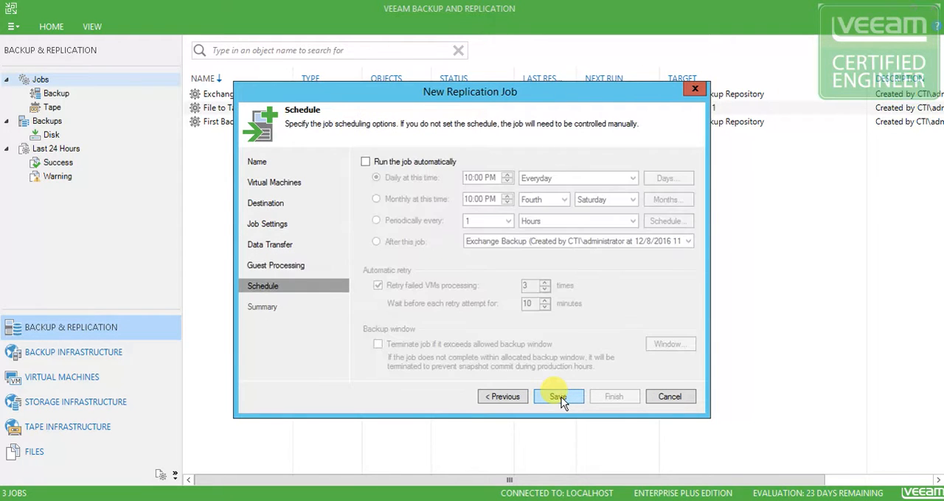
# Set the job to run automatically and view the CTI-SF-02 snapshot tree in vSphere Client
pyautogui.click(366, 162)
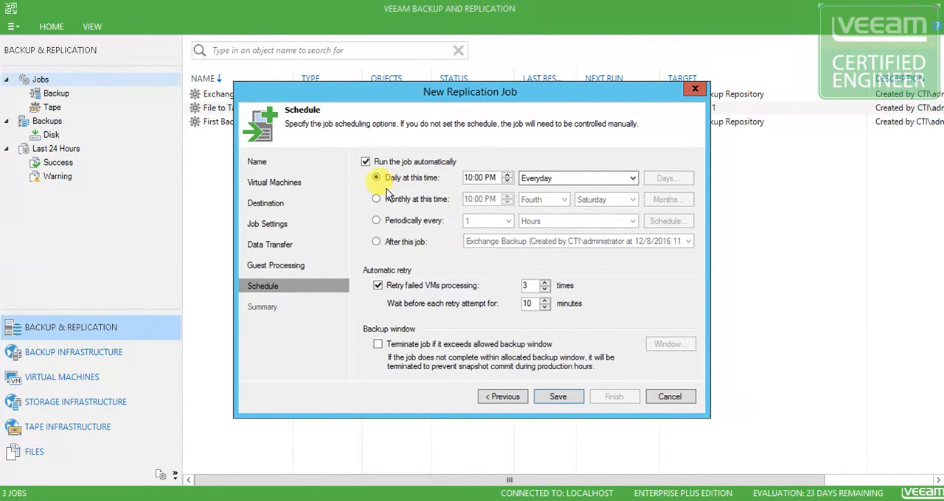
pyautogui.click(481, 180)
pyautogui.moveTo(0, 140); pyautogui.dragTo(0, 46)
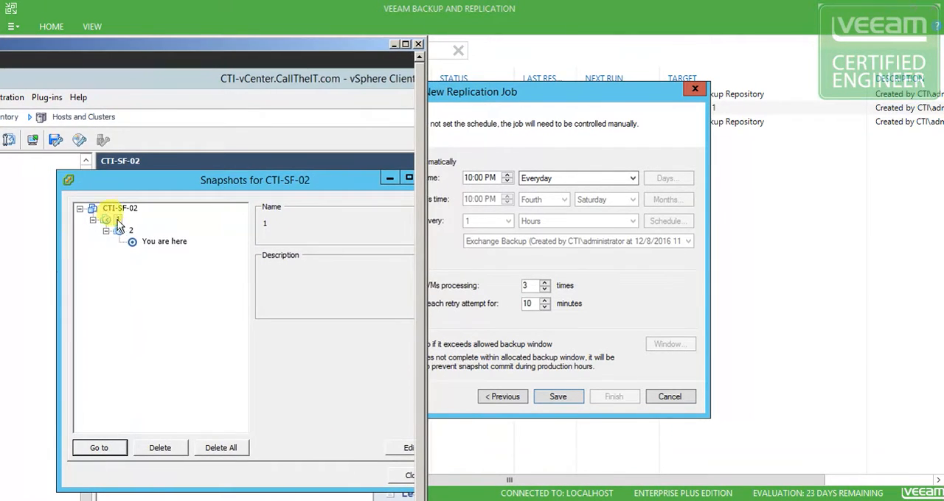
pyautogui.moveTo(164, 44); pyautogui.dragTo(125, 27)
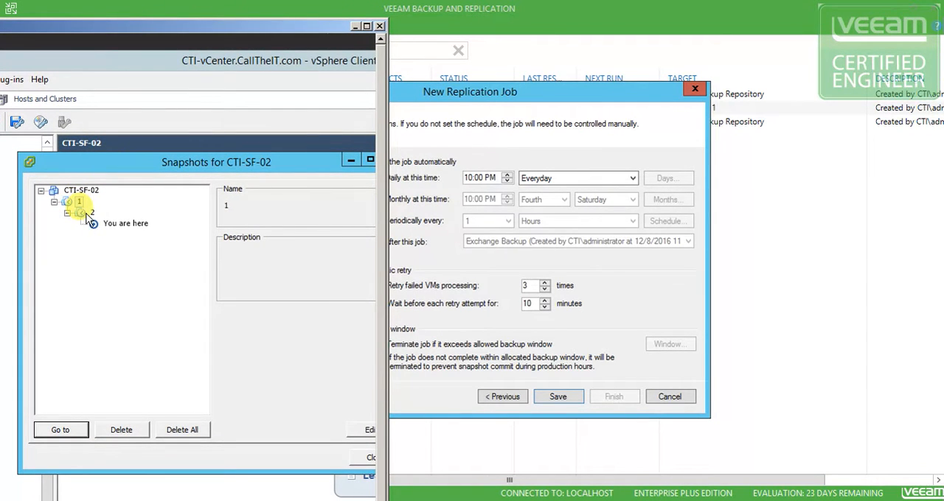
pyautogui.click(528, 95)
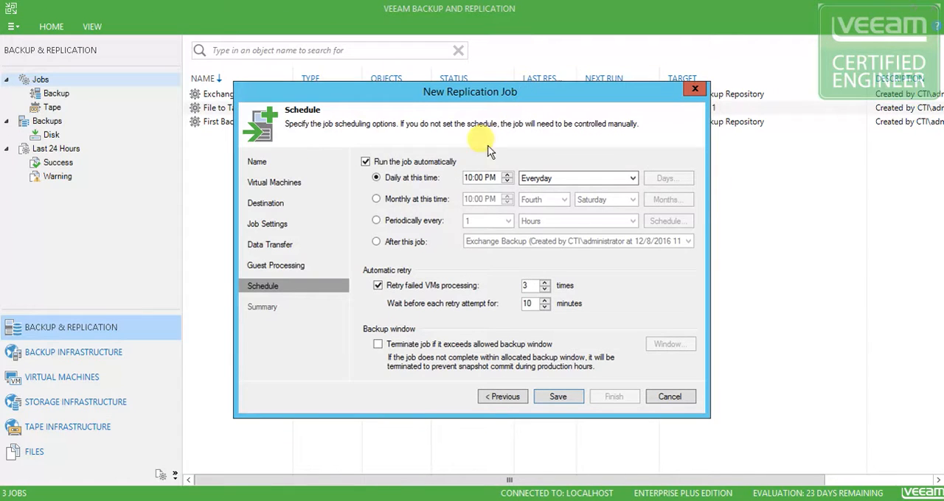
# Schedule the job to run periodically every 1 hour and recheck the CTI-SF-02 snapshot tree in vSphere Client
pyautogui.click(377, 221)
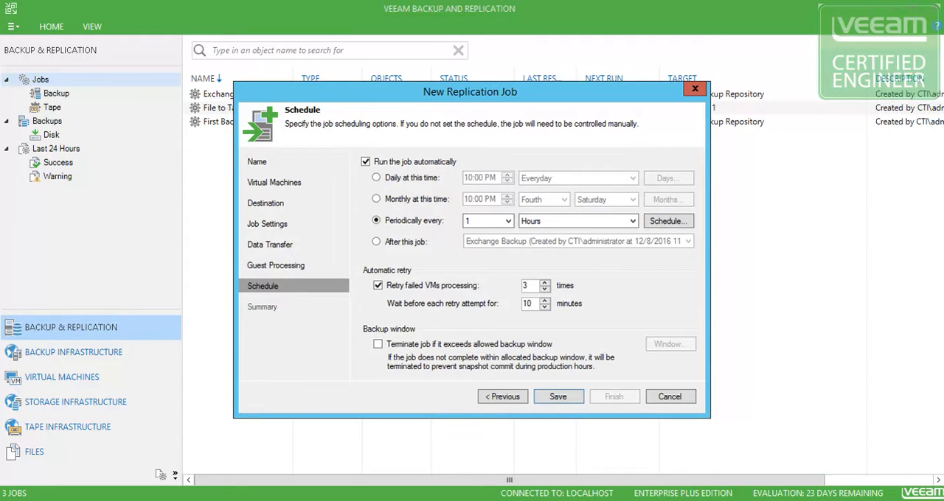
pyautogui.hotkey('alt', 'Tab')
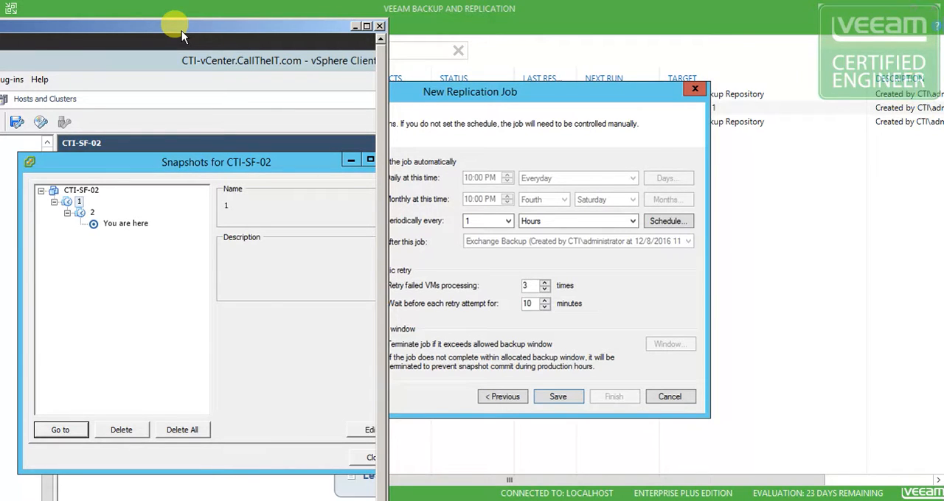
pyautogui.click(247, 16)
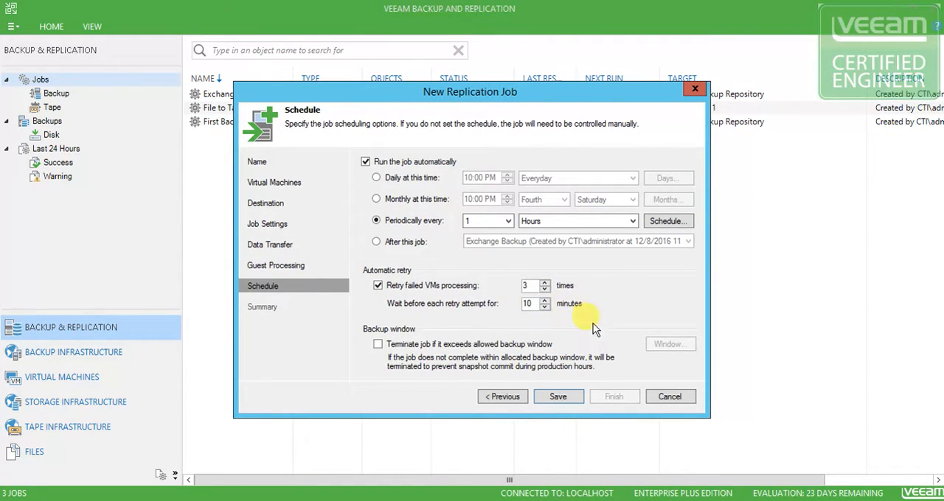
# Try the option to terminate the job outside the allowed backup window and view its permitted time periods
pyautogui.click(378, 345)
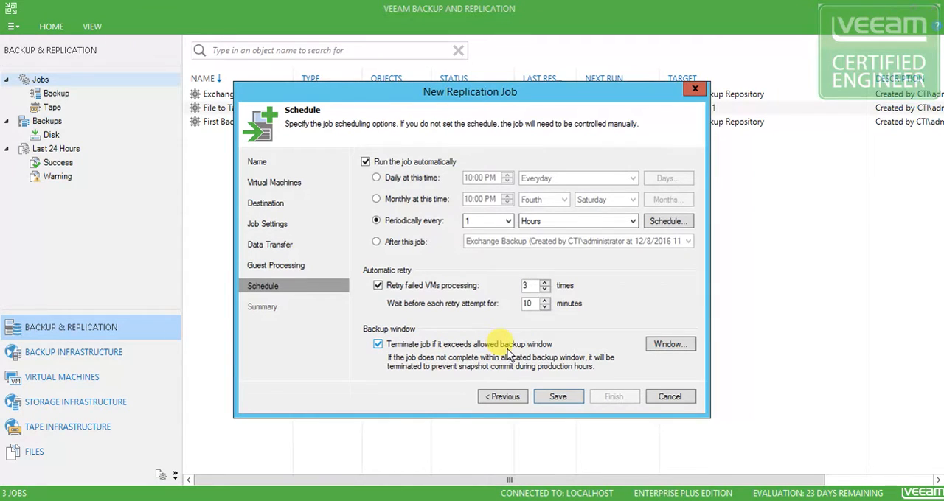
pyautogui.click(667, 344)
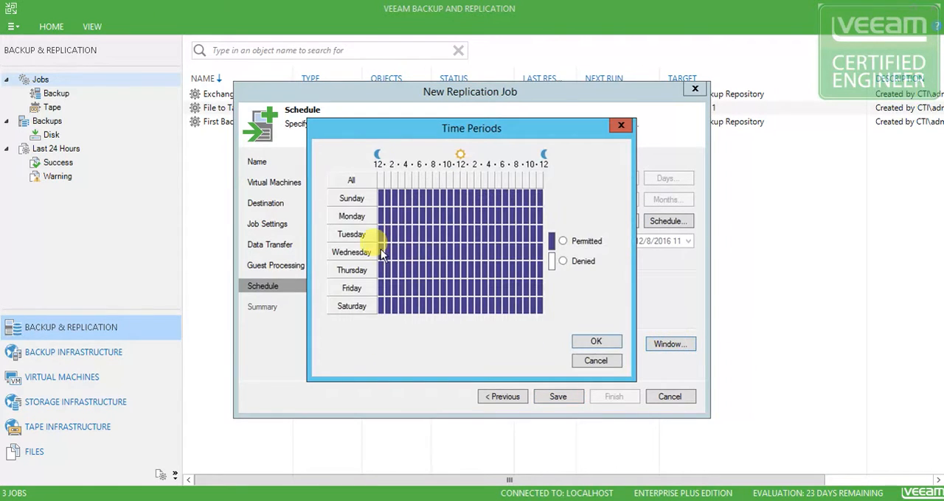
pyautogui.click(597, 361)
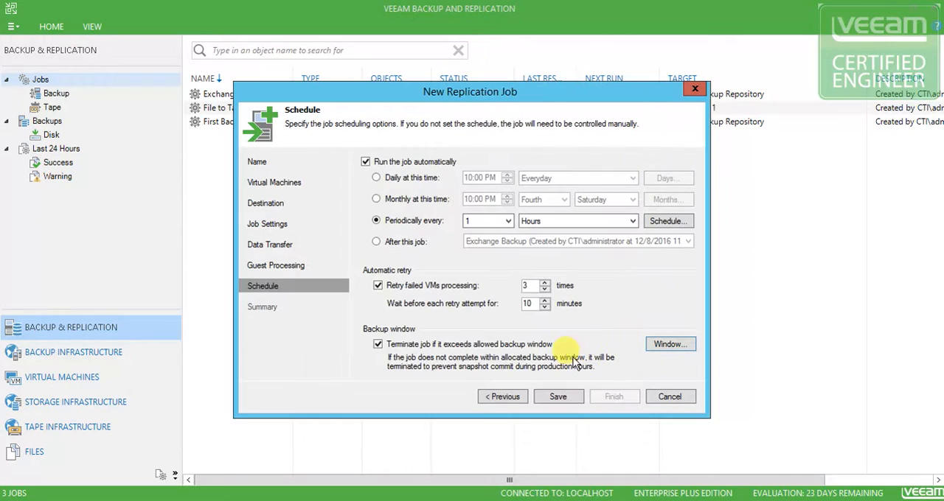
pyautogui.click(377, 345)
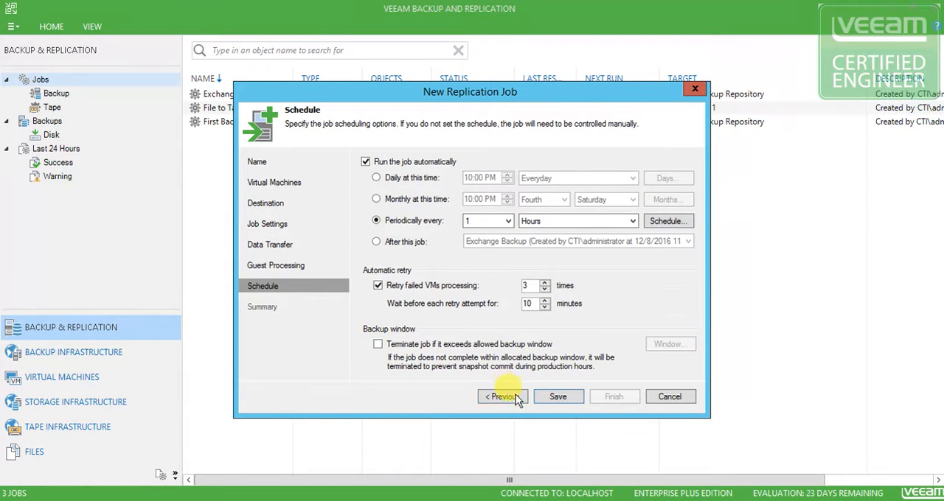
# Save the replication job and finish the wizard with the job set to run immediately
pyautogui.click(557, 396)
pyautogui.click(381, 368)
pyautogui.click(609, 398)
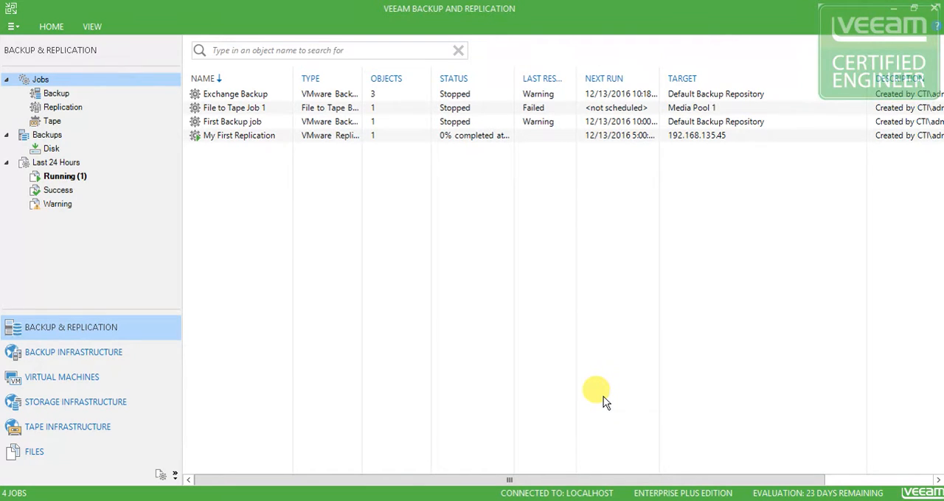
# Open the running My First Replication session and examine its action log, including VM size, load and finish time
pyautogui.click(64, 177)
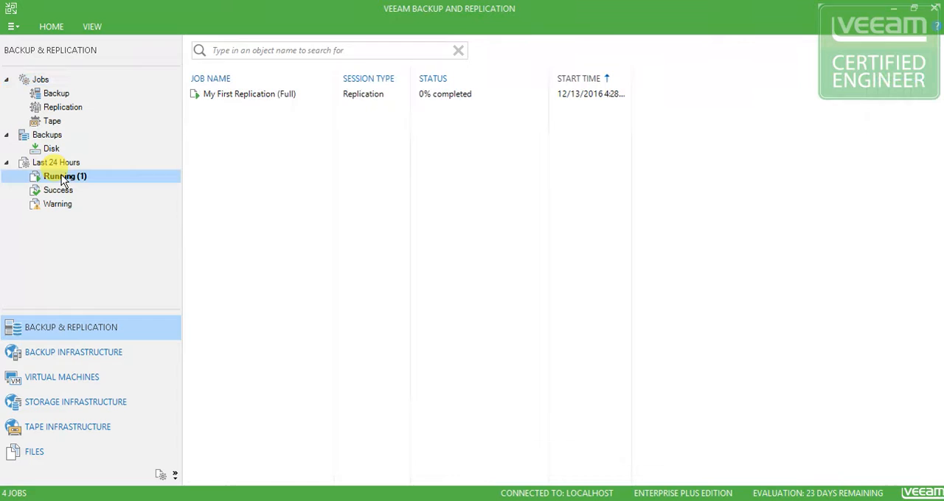
pyautogui.click(310, 95)
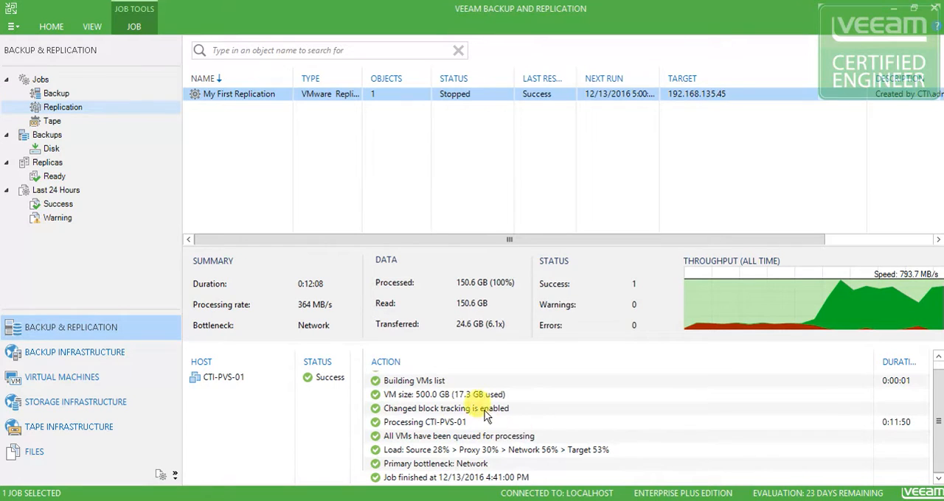
pyautogui.click(425, 397)
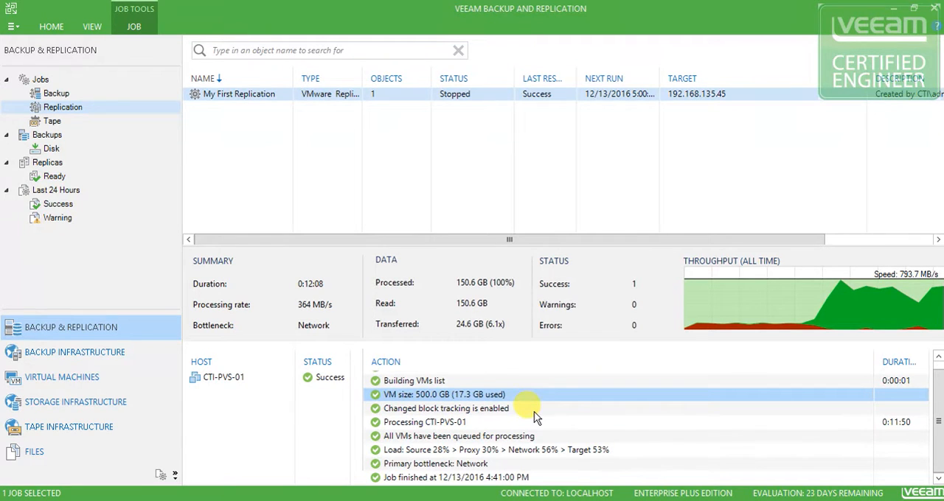
pyautogui.click(488, 477)
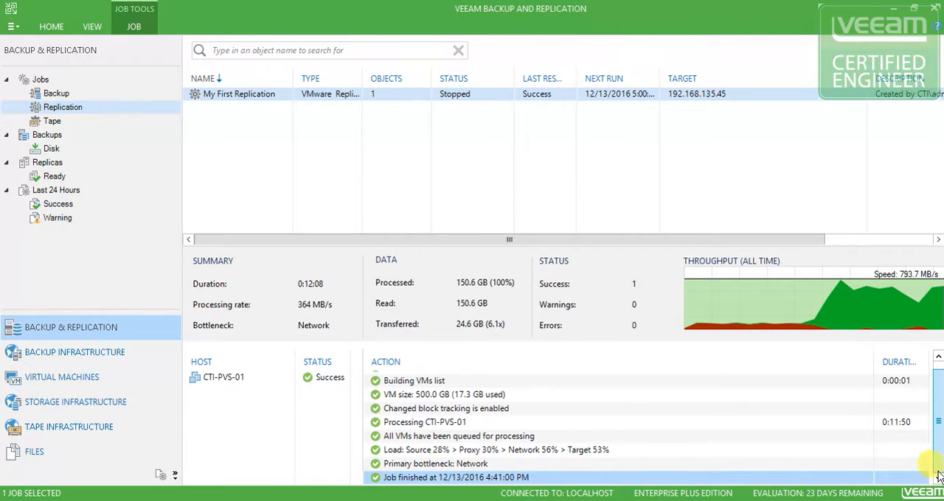
pyautogui.click(693, 447)
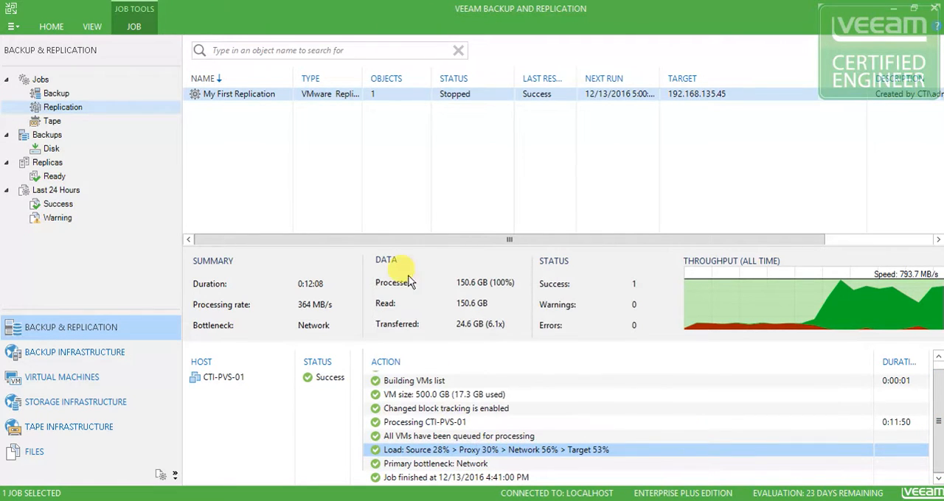
# Open the statistics for My First Replication and examine the job's start and finish entries
pyautogui.rightClick(368, 94)
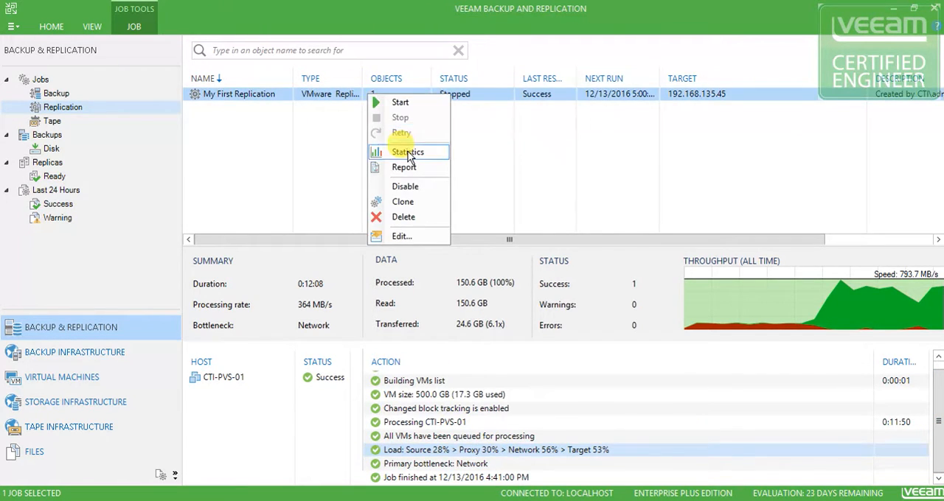
pyautogui.click(404, 152)
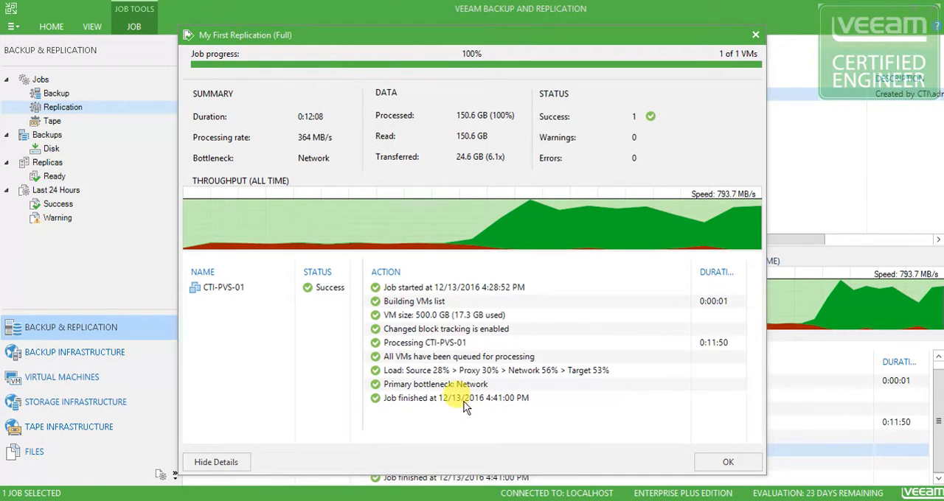
pyautogui.click(452, 398)
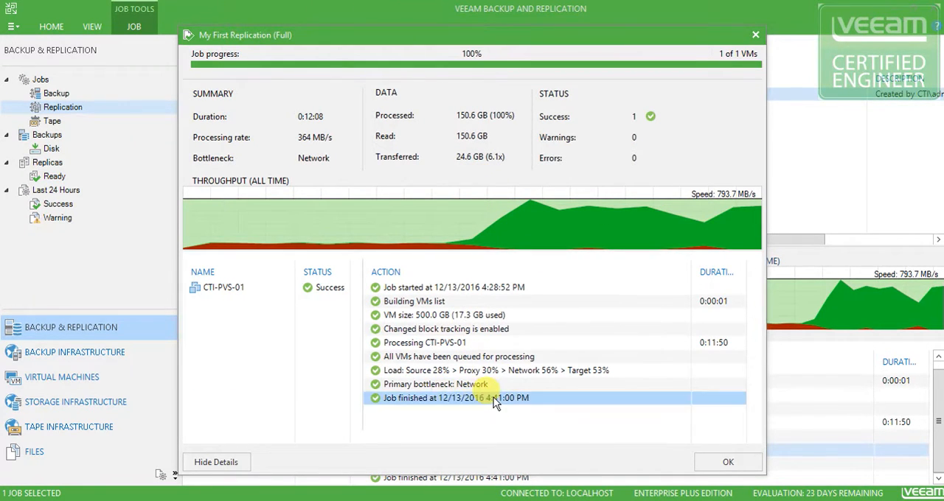
pyautogui.click(493, 293)
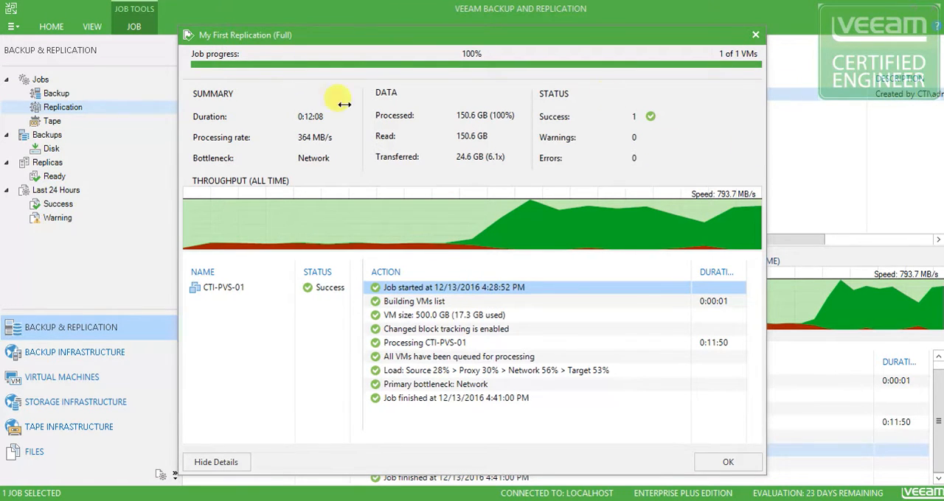
pyautogui.click(69, 109)
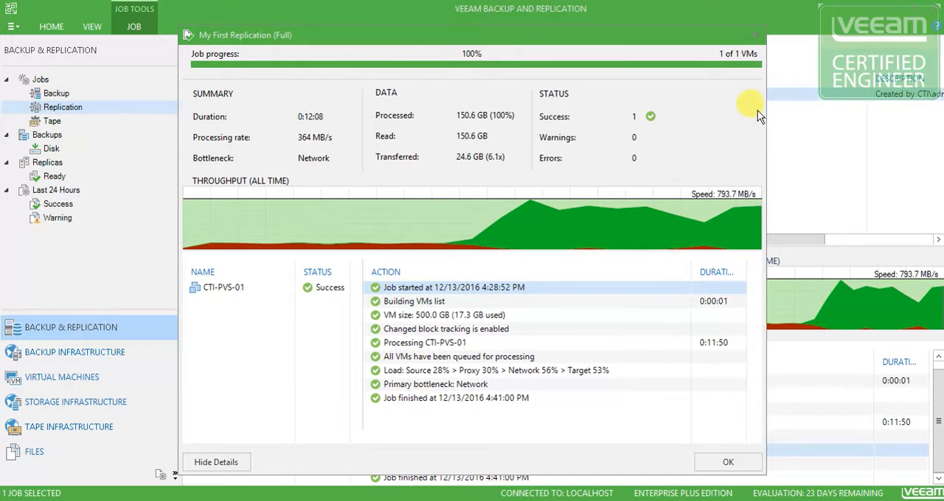
pyautogui.click(350, 107)
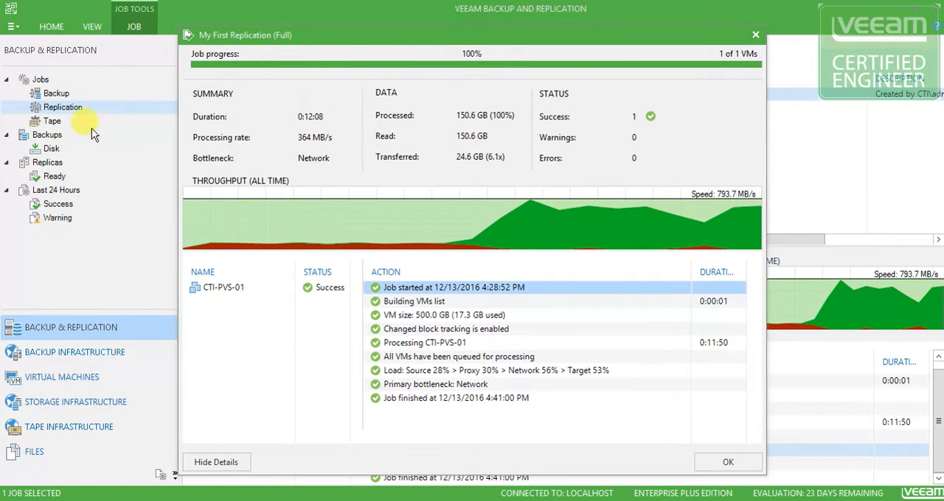
pyautogui.click(63, 110)
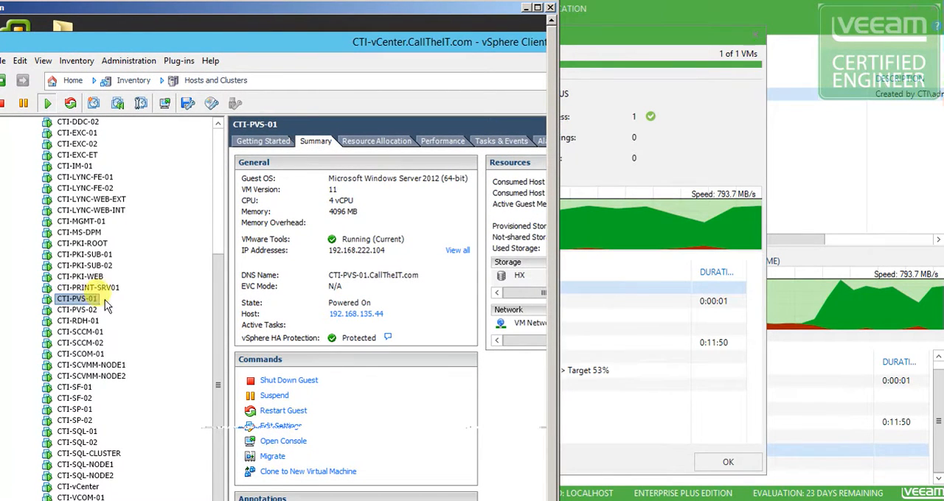
# In the vSphere Client, examine the snapshots of CTI-PVS-01_replica under the VEEAM resource pool, including the restore point's description
pyautogui.moveTo(215, 275); pyautogui.dragTo(223, 137)
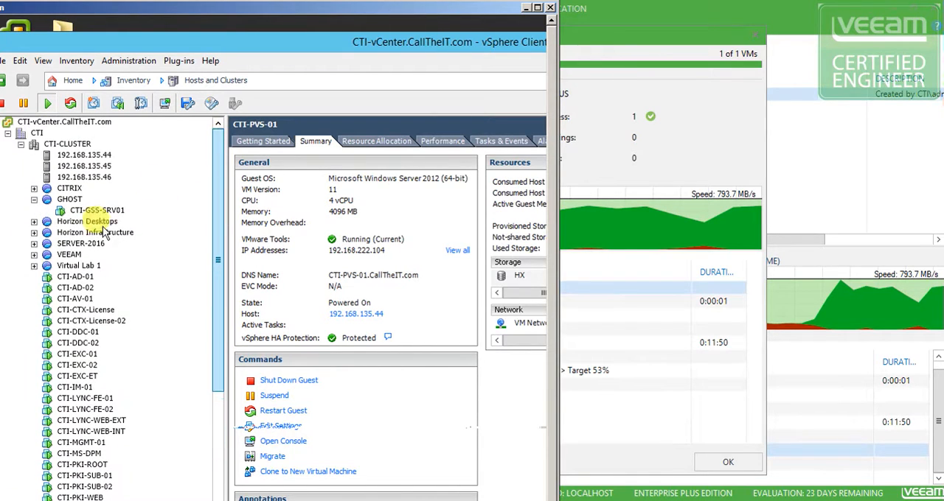
pyautogui.click(34, 255)
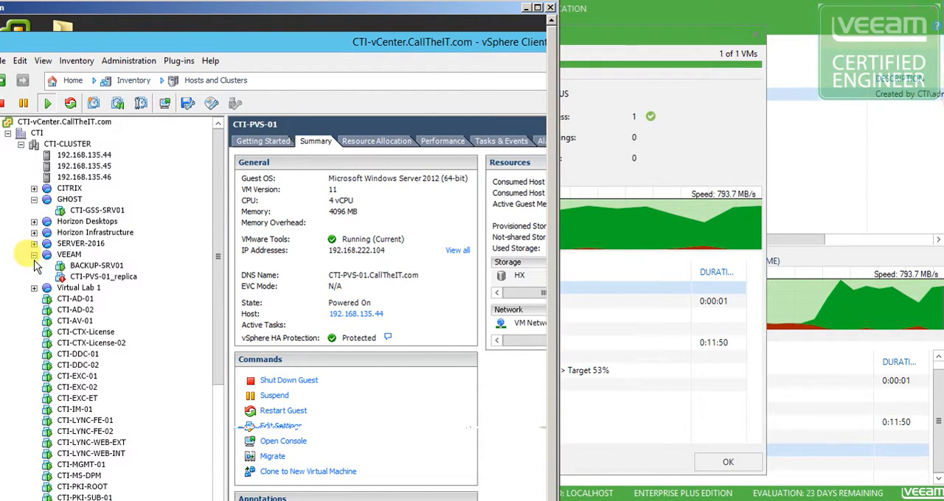
pyautogui.rightClick(103, 278)
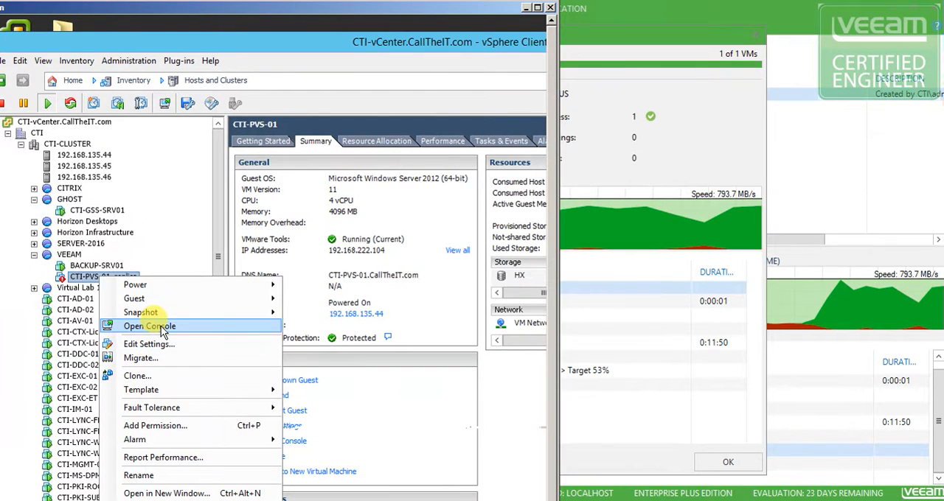
pyautogui.moveTo(160, 312)
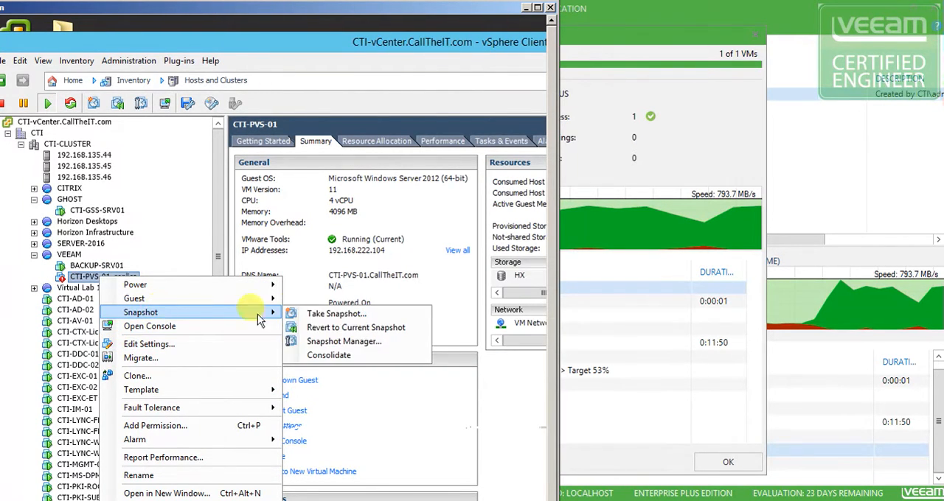
pyautogui.click(329, 343)
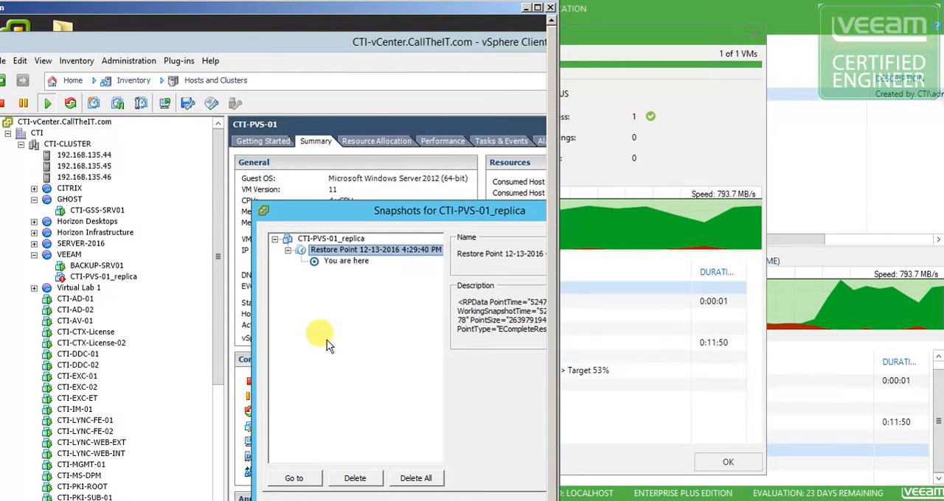
pyautogui.moveTo(346, 206); pyautogui.dragTo(196, 155)
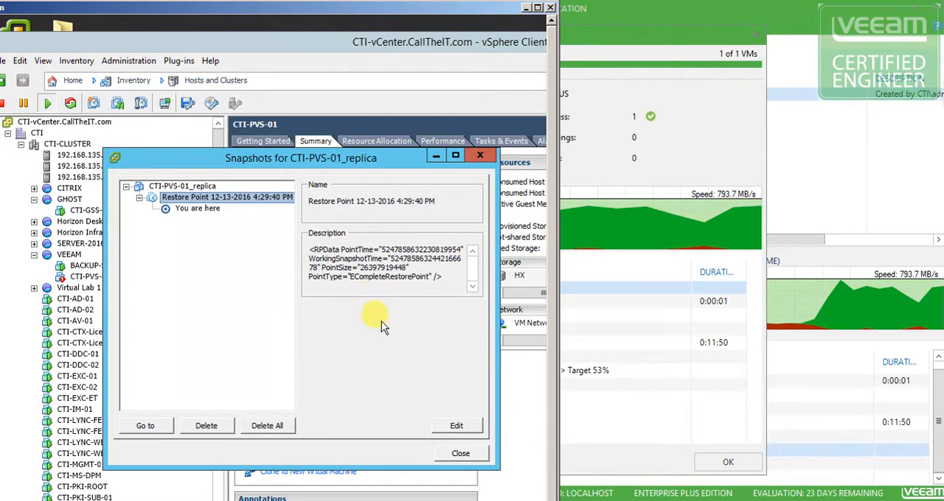
pyautogui.click(461, 454)
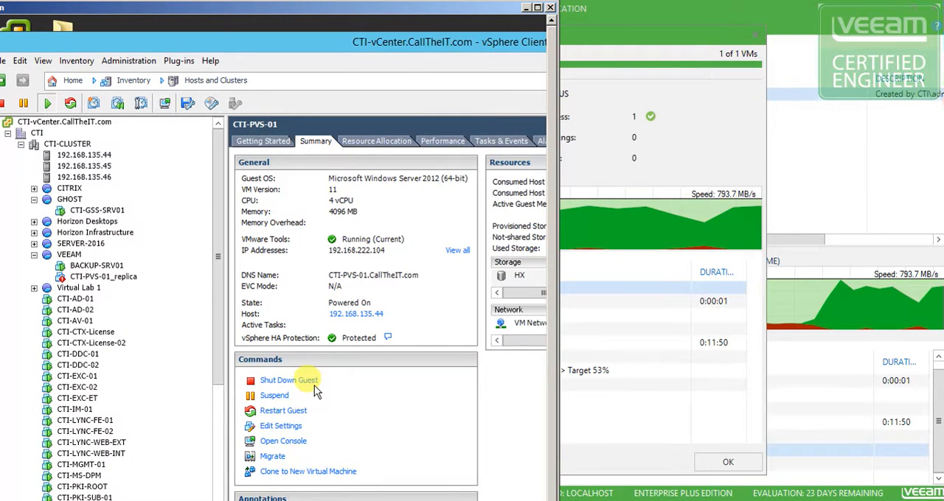
# Show the triggered alarms of CTI-PVS-01_replica and examine the VM MAC Conflict alert and its available actions
pyautogui.click(84, 279)
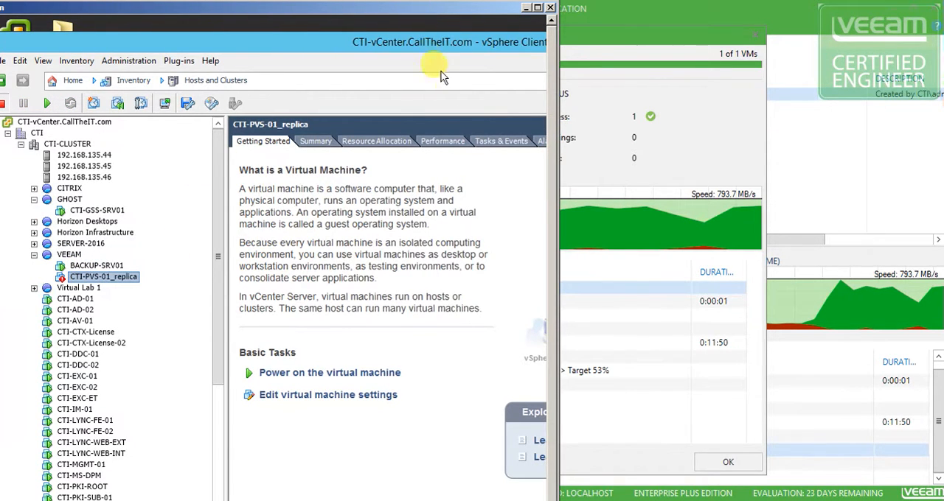
pyautogui.click(540, 143)
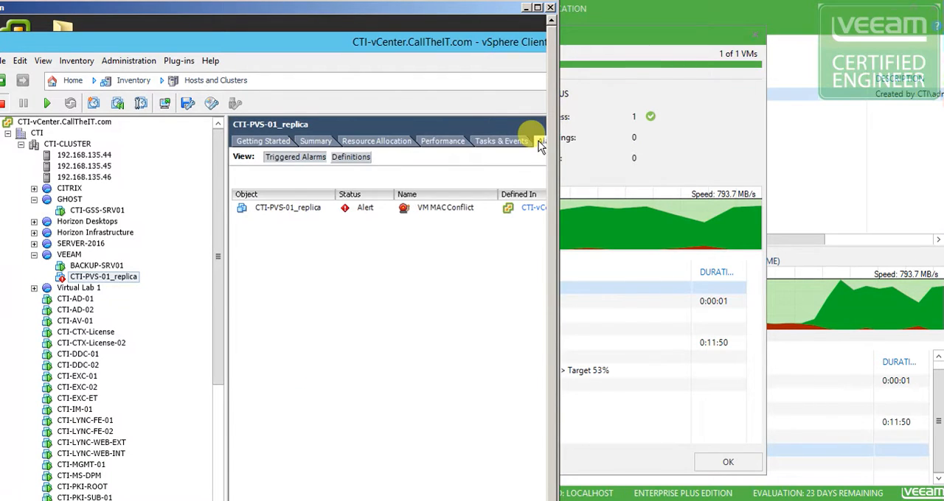
pyautogui.rightClick(316, 212)
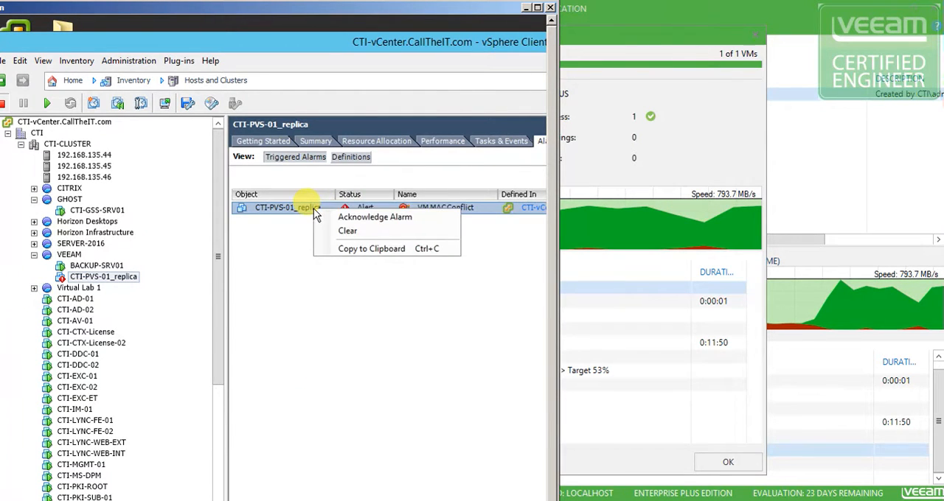
pyautogui.click(376, 232)
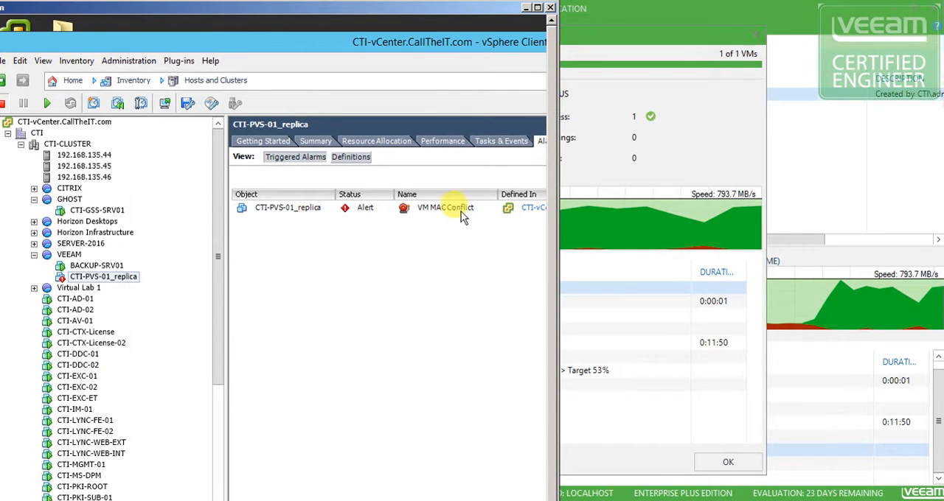
# Examine the MAC address of Network adapter 1 in the CTI-PVS-01_replica settings, leaving the settings without saving
pyautogui.rightClick(107, 281)
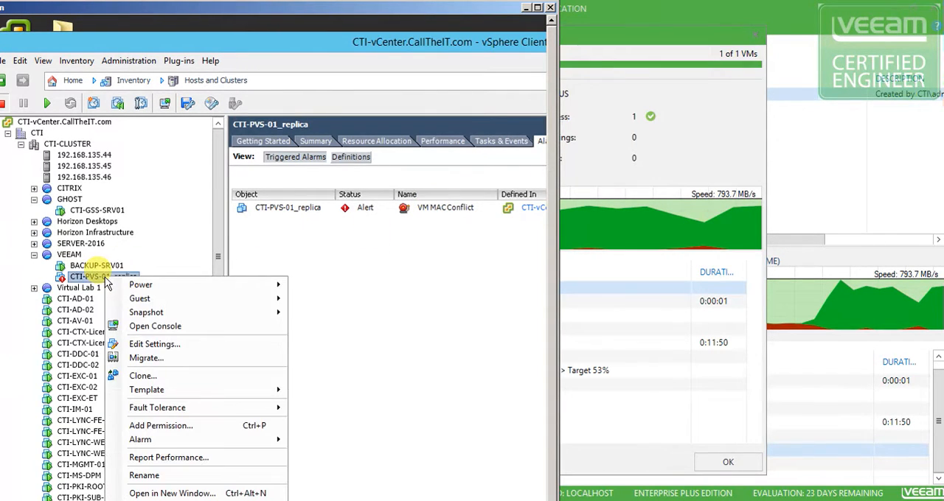
pyautogui.click(166, 343)
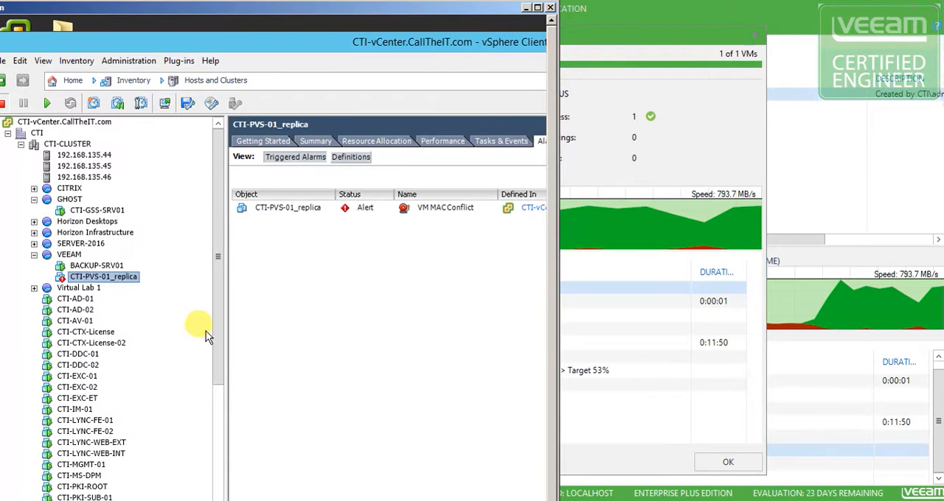
pyautogui.moveTo(361, 154); pyautogui.dragTo(166, 61)
pyautogui.click(96, 227)
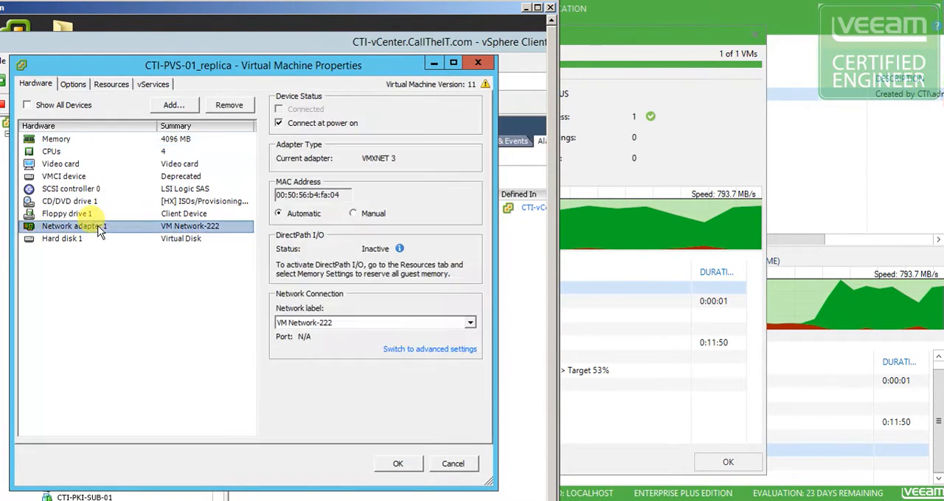
pyautogui.click(343, 195)
pyautogui.moveTo(343, 194); pyautogui.dragTo(310, 195)
pyautogui.click(321, 195)
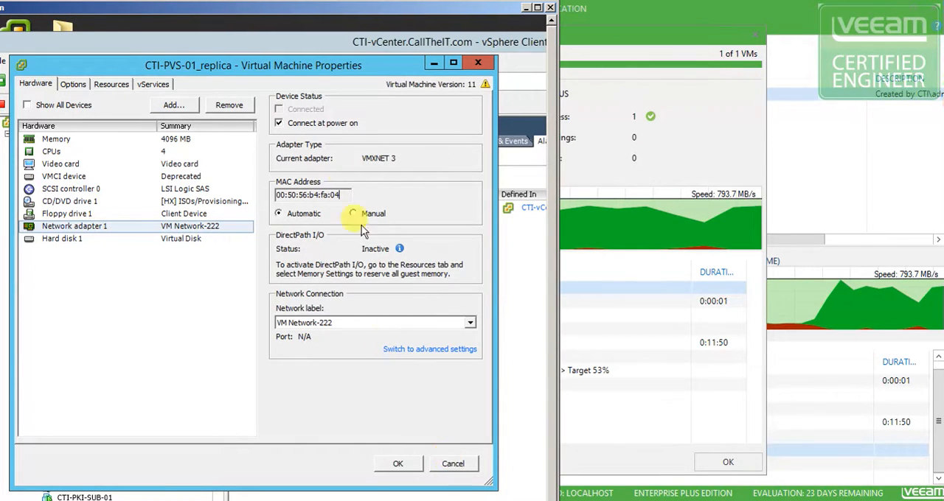
pyautogui.click(454, 464)
# Examine the MAC address of Network adapter 1 in the original CTI-PVS-01 machine's settings, leaving them without saving
pyautogui.scroll(-4, 223, 339)
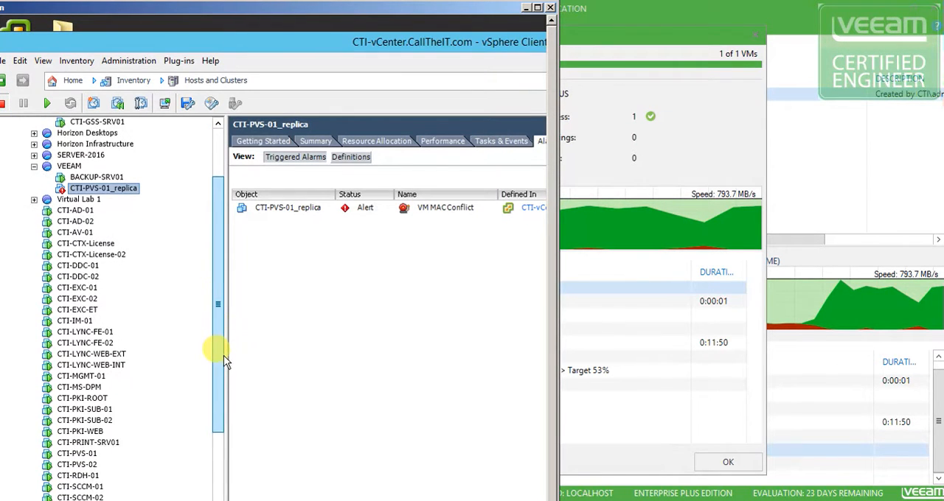
pyautogui.moveTo(223, 380); pyautogui.dragTo(225, 438)
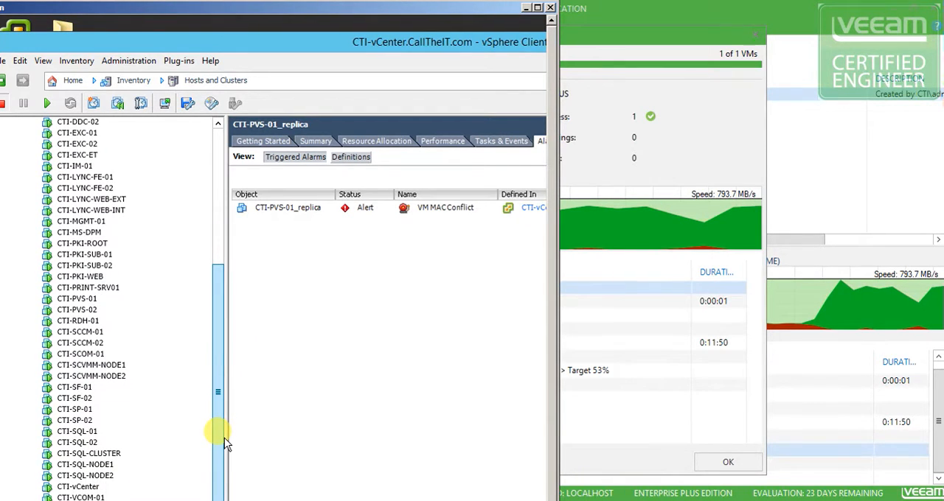
pyautogui.rightClick(82, 299)
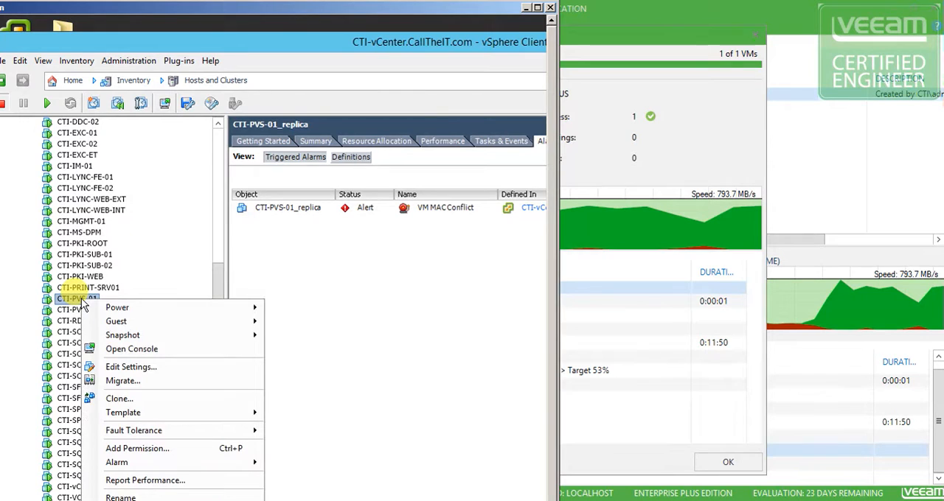
pyautogui.click(129, 369)
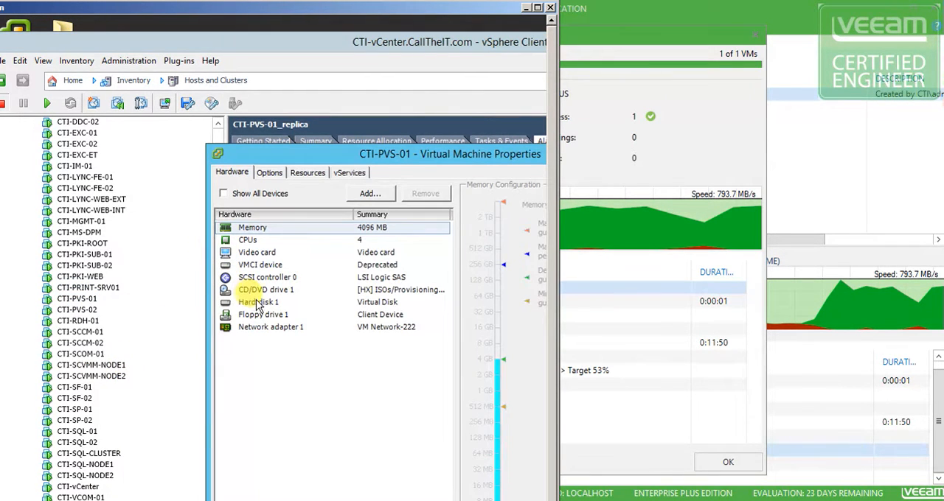
pyautogui.moveTo(338, 153); pyautogui.dragTo(173, 79)
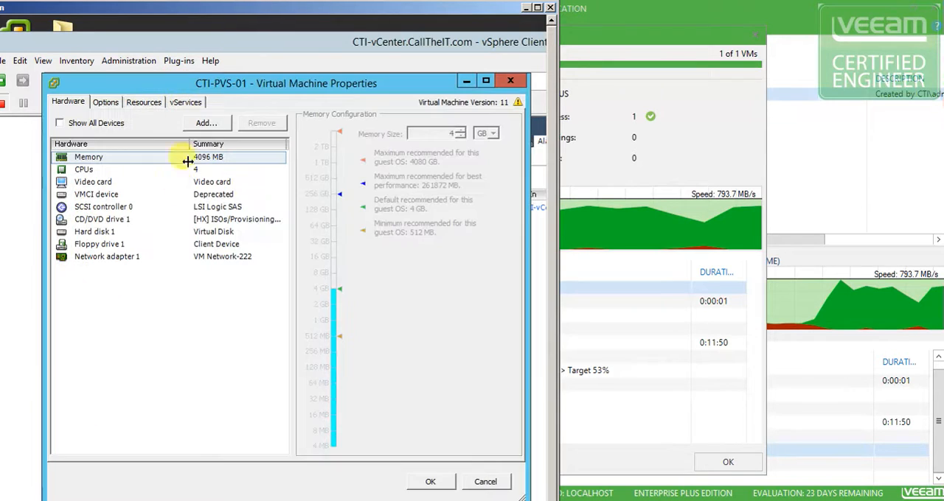
pyautogui.click(109, 258)
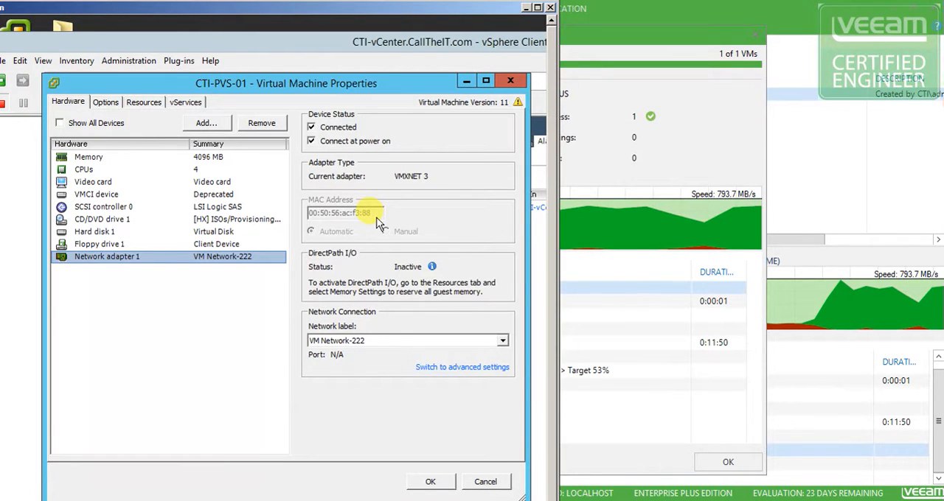
pyautogui.click(484, 481)
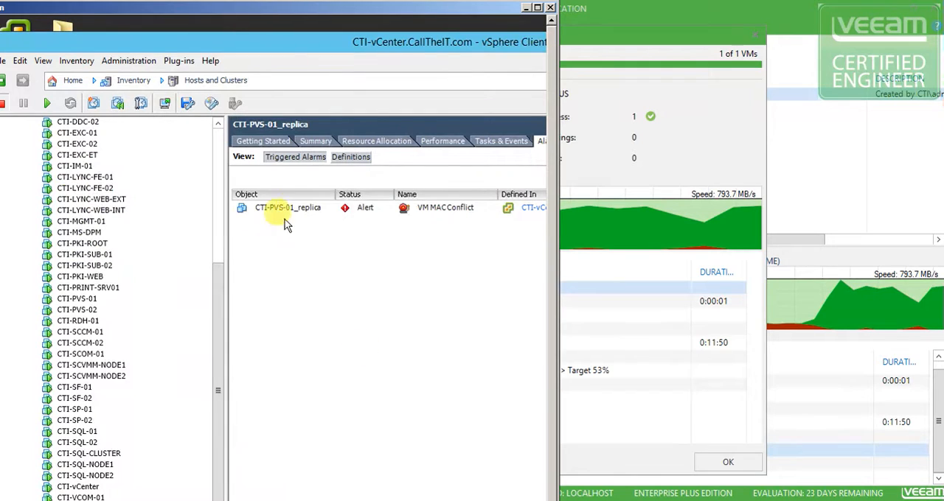
# Clear the VM MAC Conflict alarm on CTI-PVS-01_replica and check the replica in the inventory
pyautogui.click(454, 209)
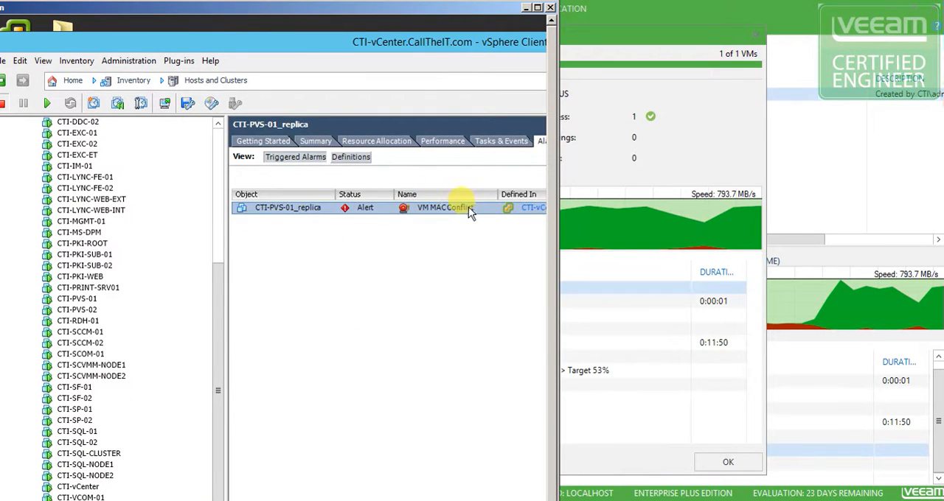
pyautogui.rightClick(377, 213)
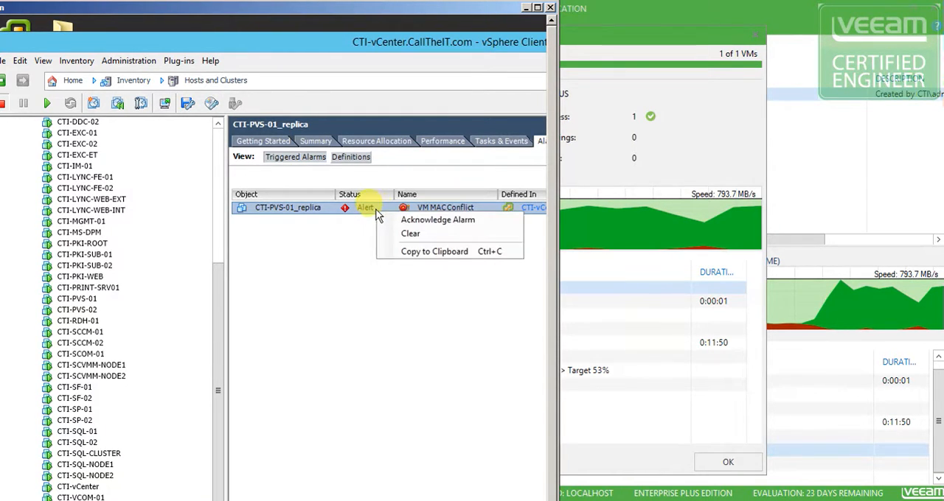
pyautogui.click(415, 236)
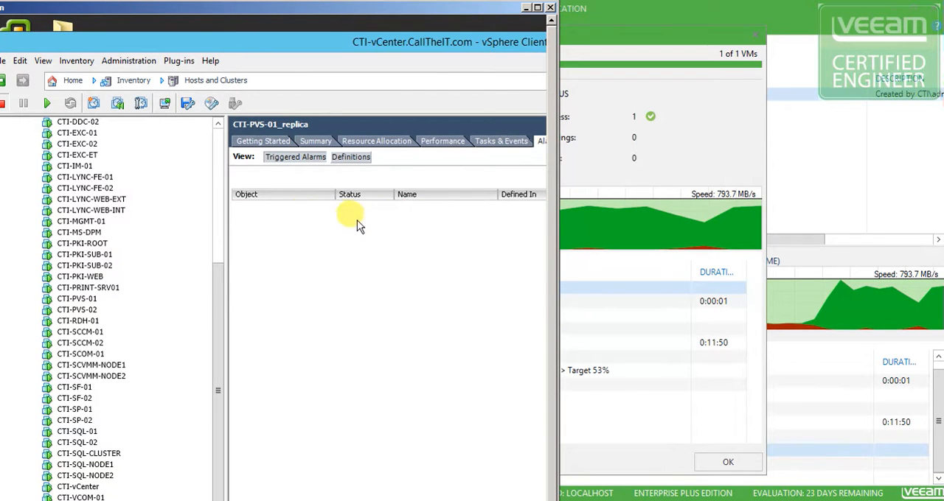
pyautogui.moveTo(221, 270); pyautogui.dragTo(215, 178)
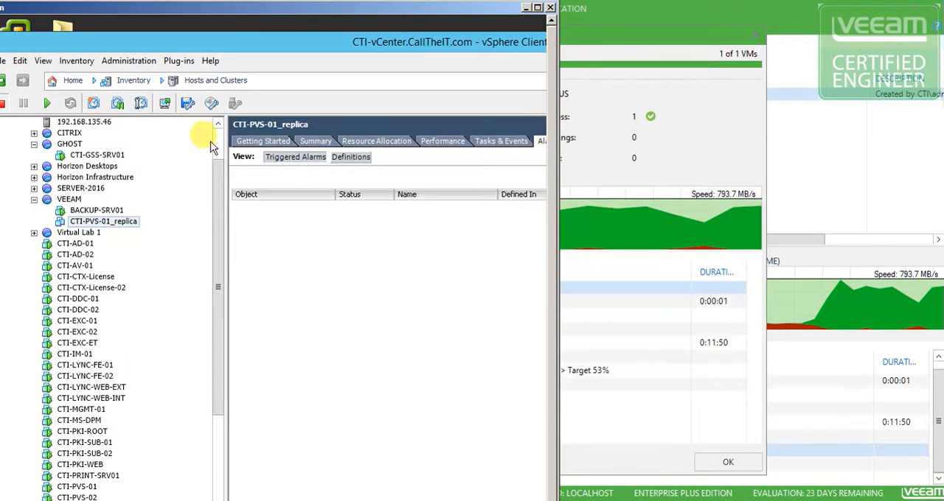
# Switch back to Veeam Backup and Replication and examine the ready CTI-PVS-01 replica's details and available failover options
pyautogui.moveTo(225, 43); pyautogui.dragTo(239, 35)
pyautogui.moveTo(450, 10); pyautogui.dragTo(0, 89)
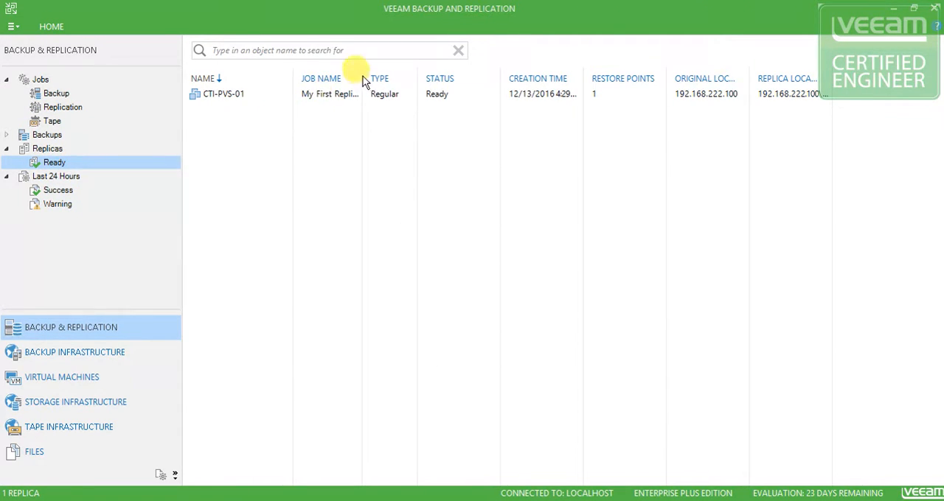
pyautogui.click(443, 99)
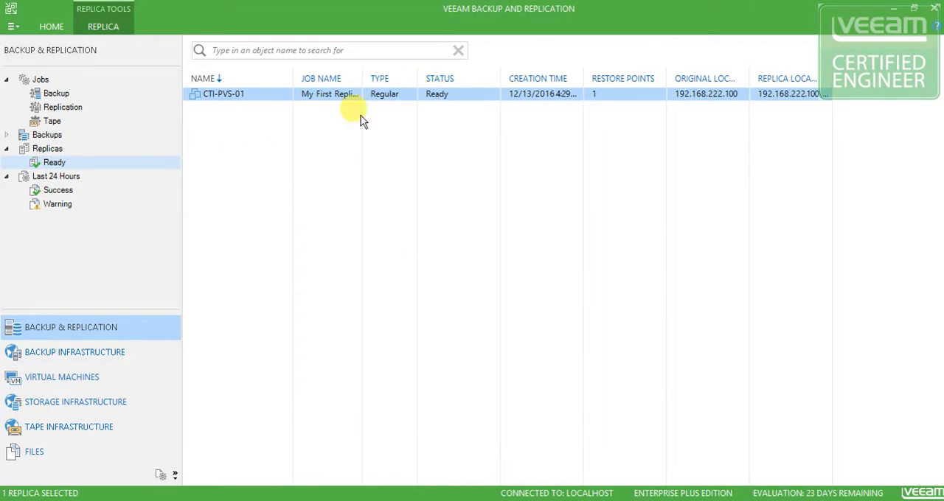
pyautogui.click(50, 163)
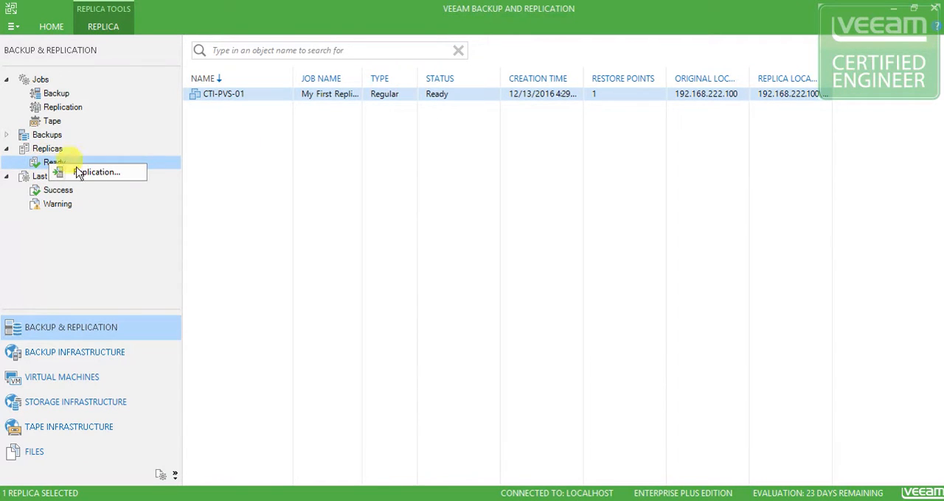
pyautogui.rightClick(282, 95)
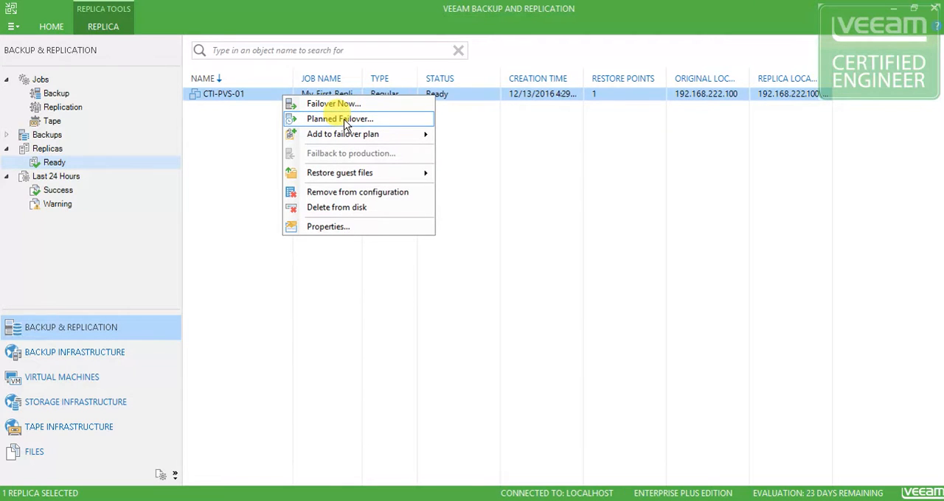
pyautogui.moveTo(335, 136)
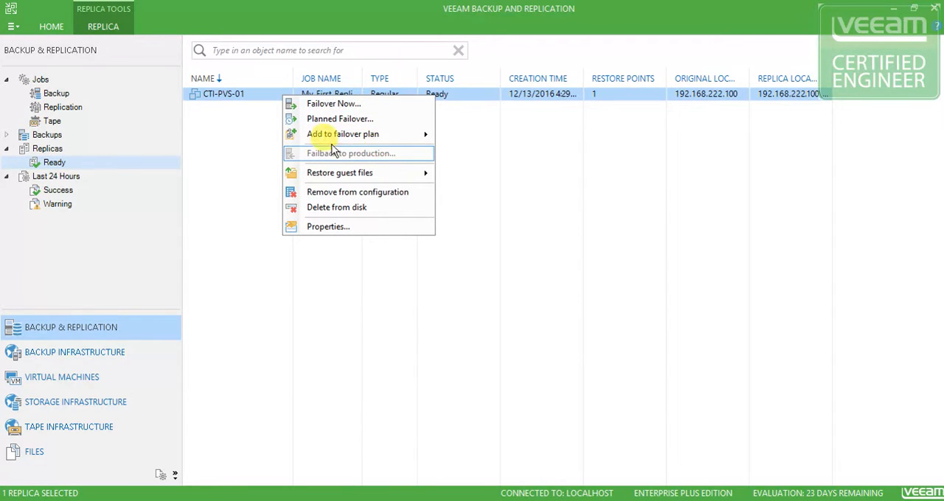
pyautogui.click(249, 96)
# Start an immediate failover (Failover Now) for the ready CTI-PVS-01 replica
pyautogui.rightClick(248, 95)
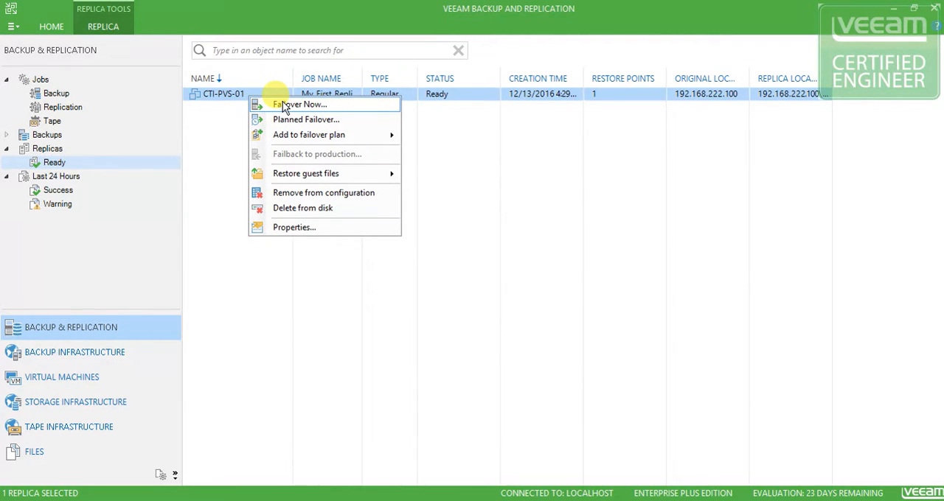
pyautogui.click(284, 107)
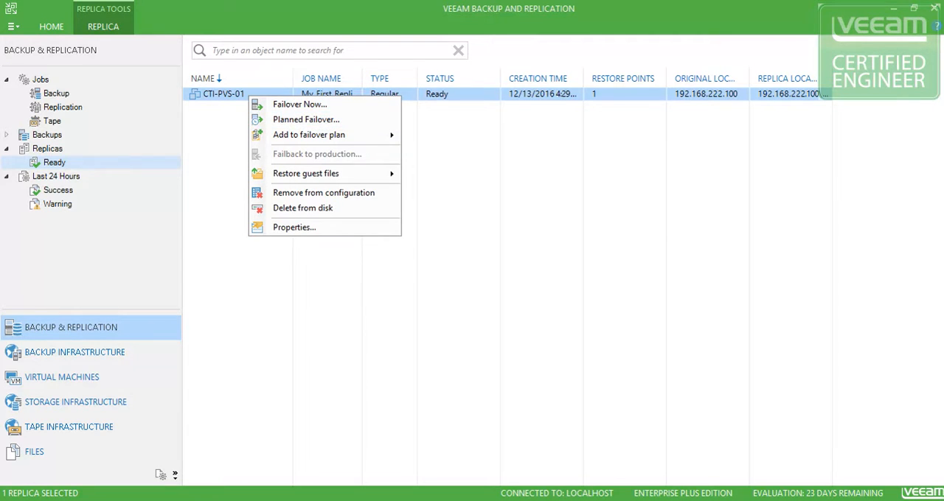
# Leave the replica's failover options, switch to the vSphere Client and view the summary of the original CTI-PVS-01 machine
pyautogui.click(457, 295)
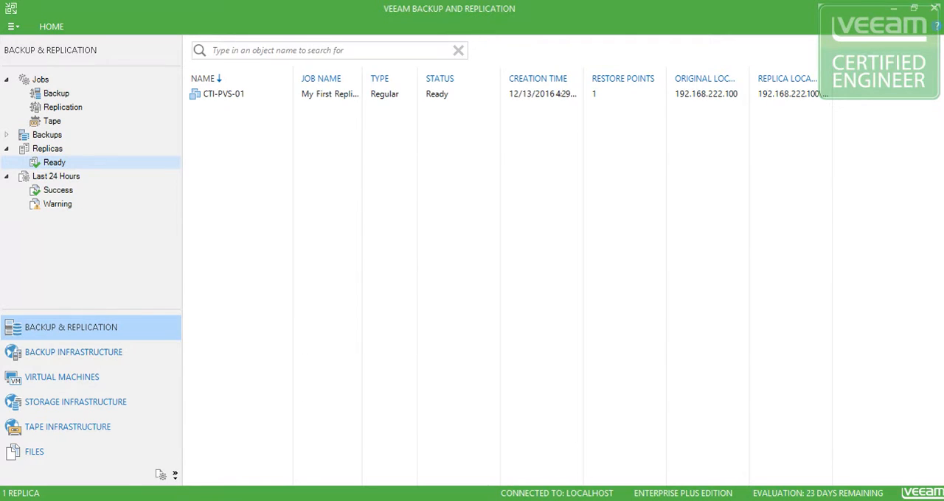
pyautogui.moveTo(0, 107); pyautogui.dragTo(247, 39)
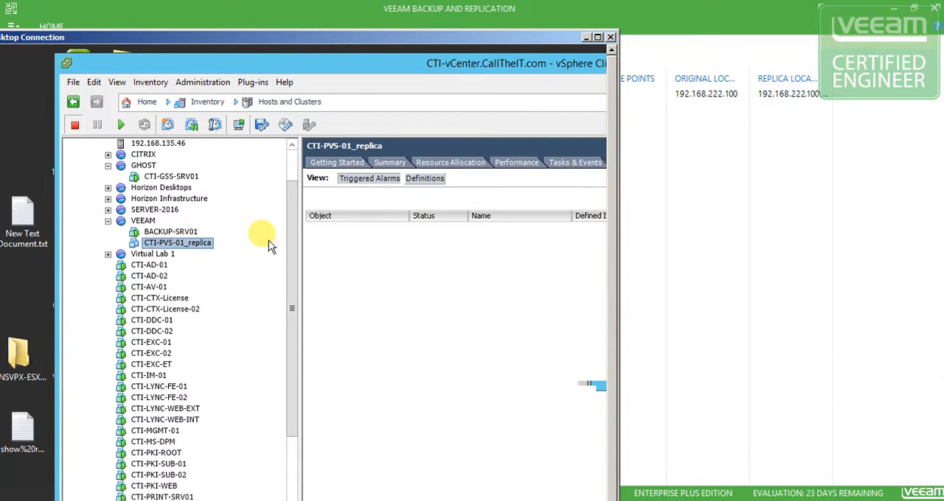
pyautogui.moveTo(292, 250); pyautogui.dragTo(294, 427)
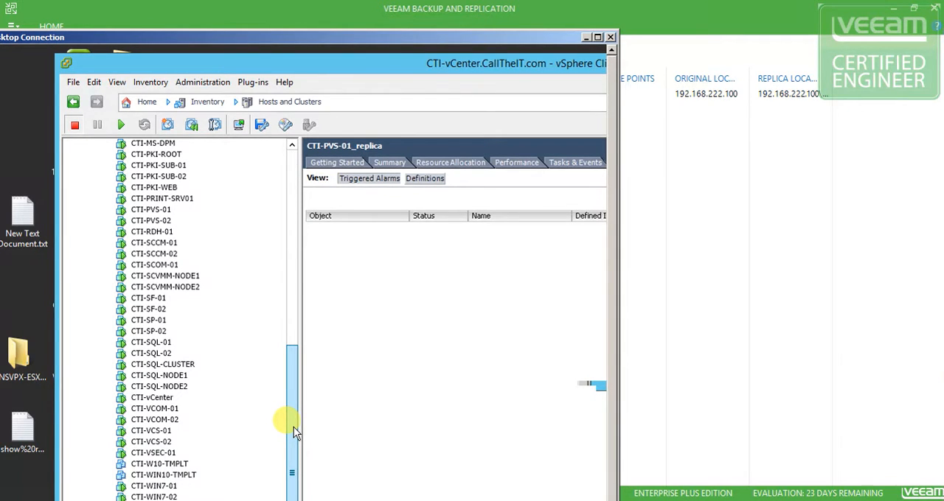
pyautogui.moveTo(293, 418); pyautogui.dragTo(289, 379)
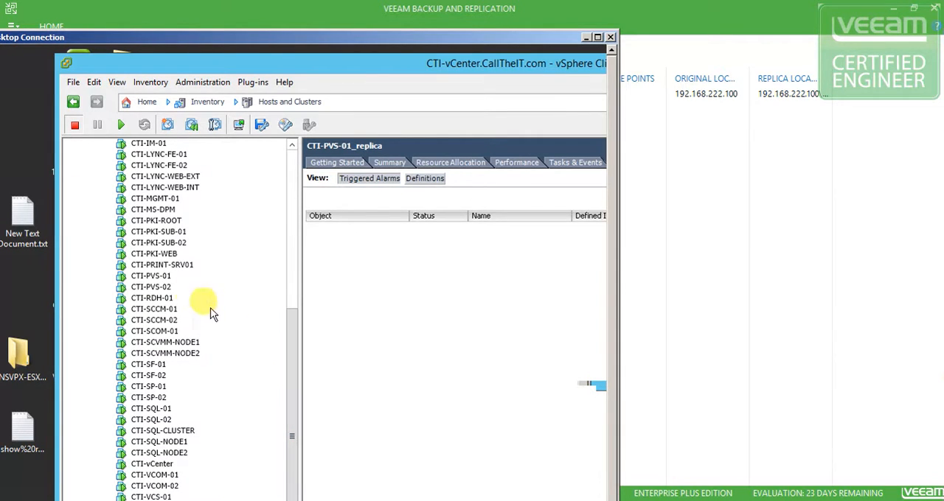
pyautogui.click(151, 275)
pyautogui.moveTo(290, 334); pyautogui.dragTo(293, 248)
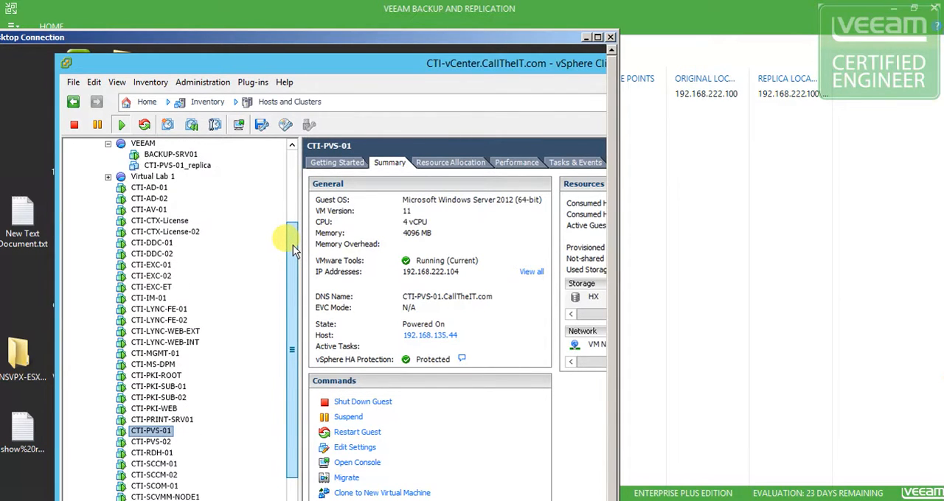
pyautogui.click(156, 431)
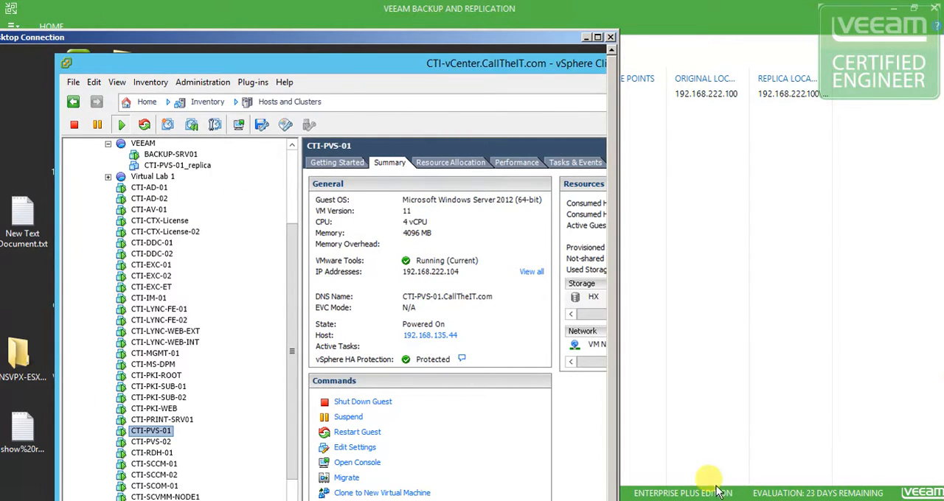
# Return to the Veeam server, run cmd to open a Command Prompt, and place its window beside the remote desktop window
pyautogui.click(112, 500)
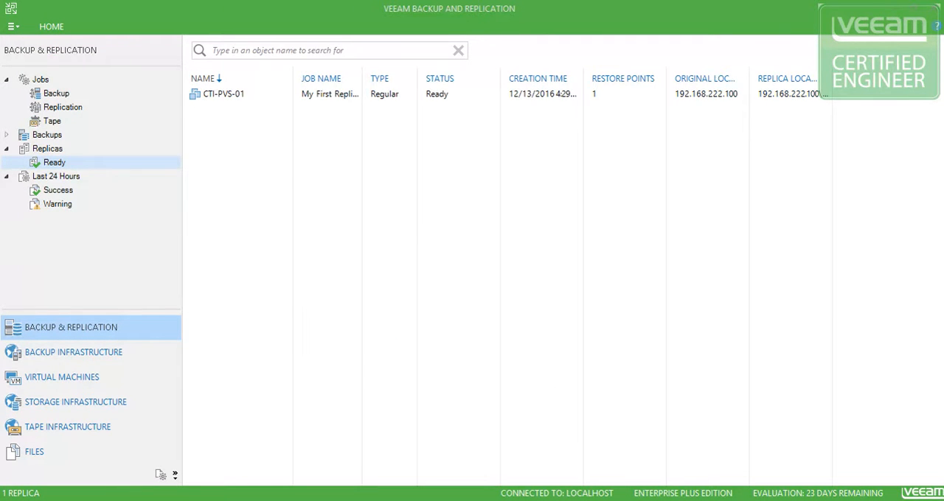
pyautogui.rightClick(16, 500)
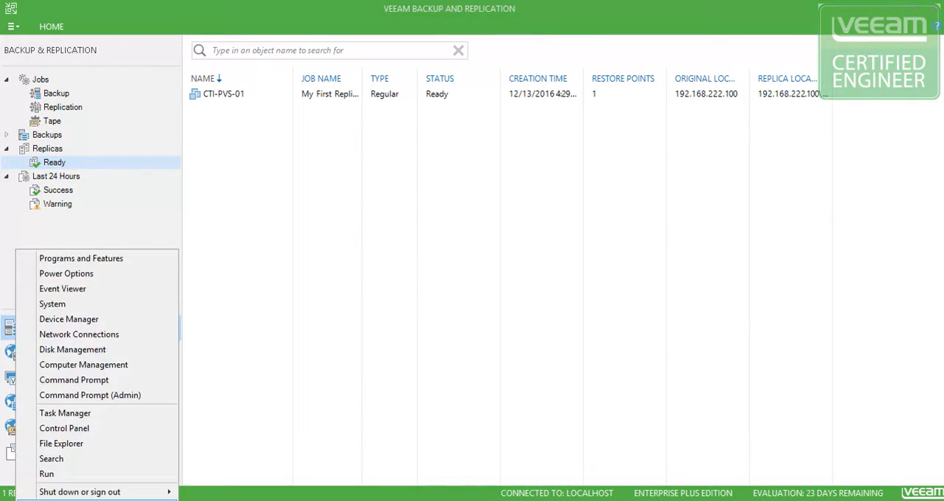
pyautogui.click(47, 475)
pyautogui.write('cmd')
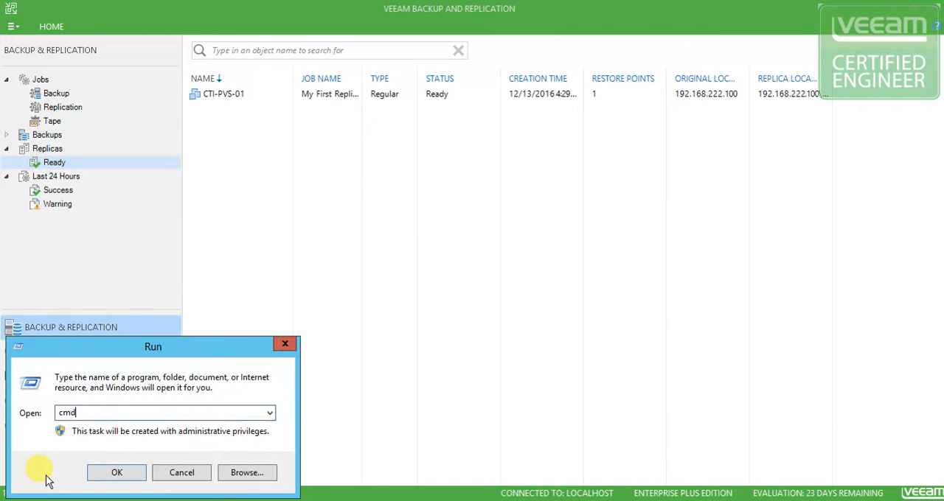
pyautogui.press('Return')
pyautogui.moveTo(280, 30); pyautogui.dragTo(745, 99)
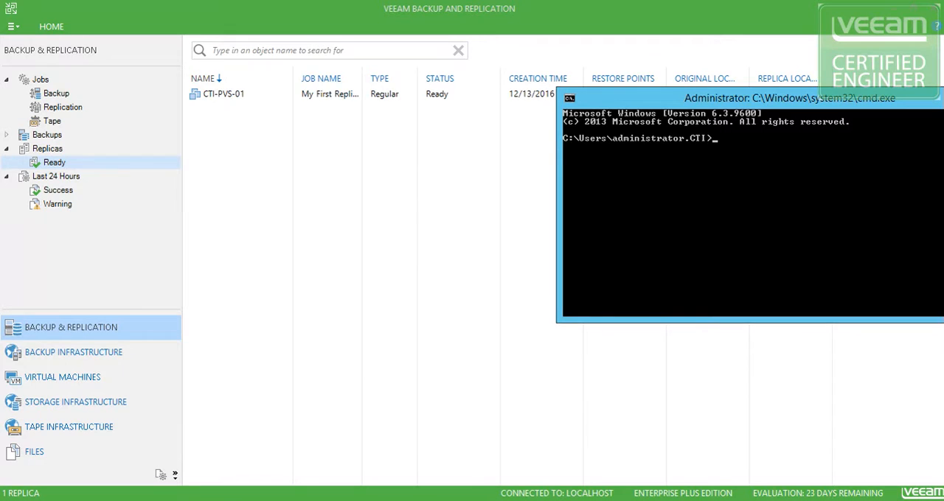
# Check the IP address of CTI-PVS-01 in vSphere and try the command ping 192.168.222.104 it in the Command Prompt
pyautogui.hotkey('alt', 'Tab')
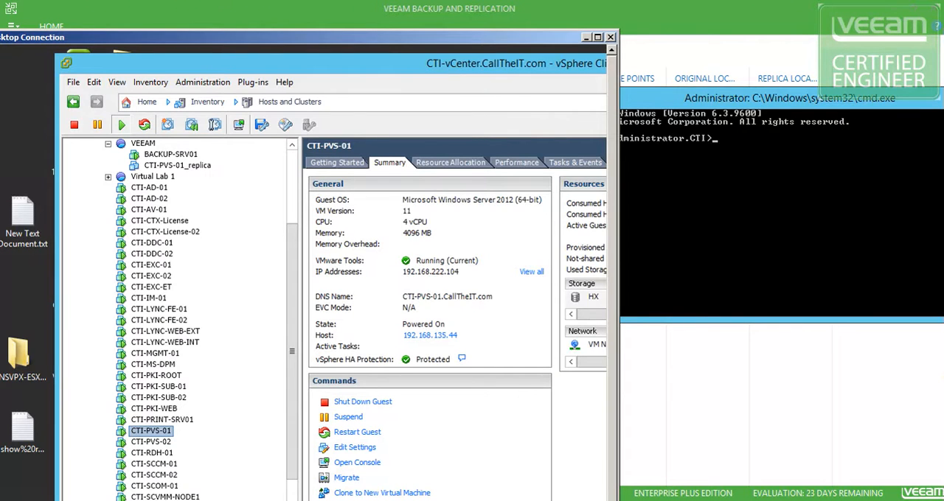
pyautogui.click(708, 172)
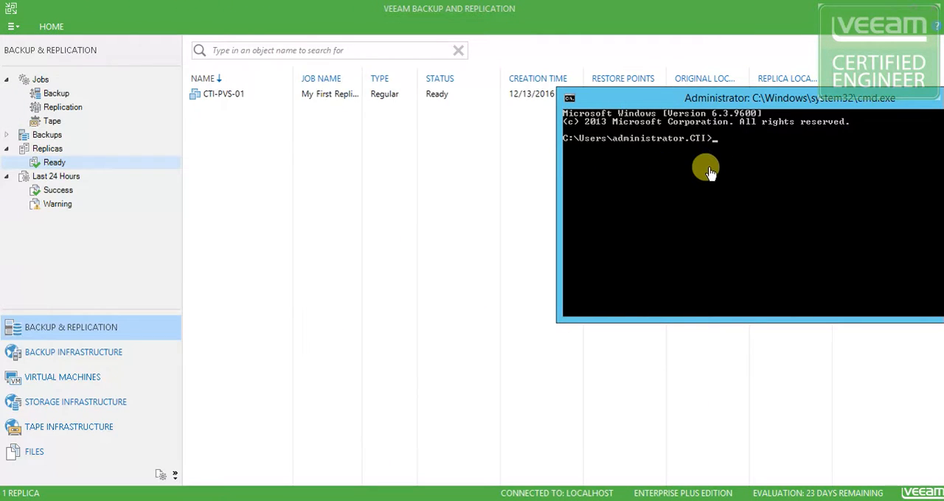
pyautogui.write('ping')
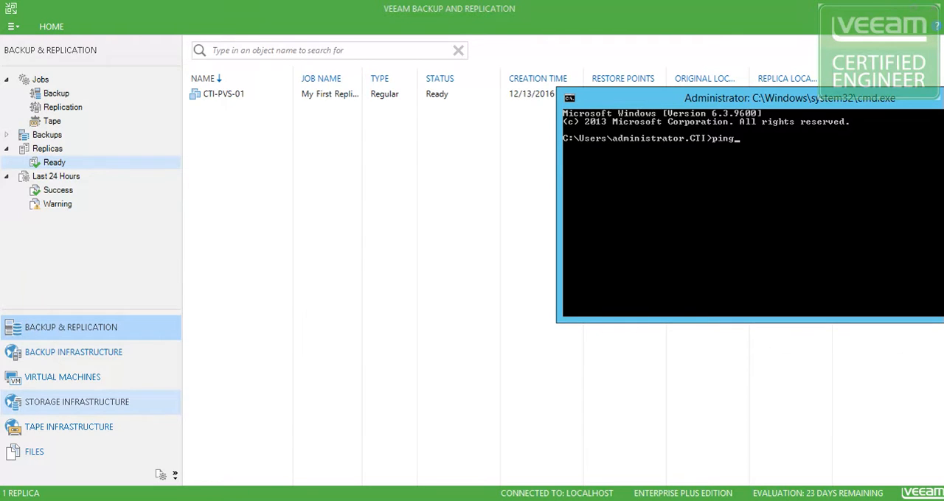
pyautogui.hotkey('alt', 'Tab')
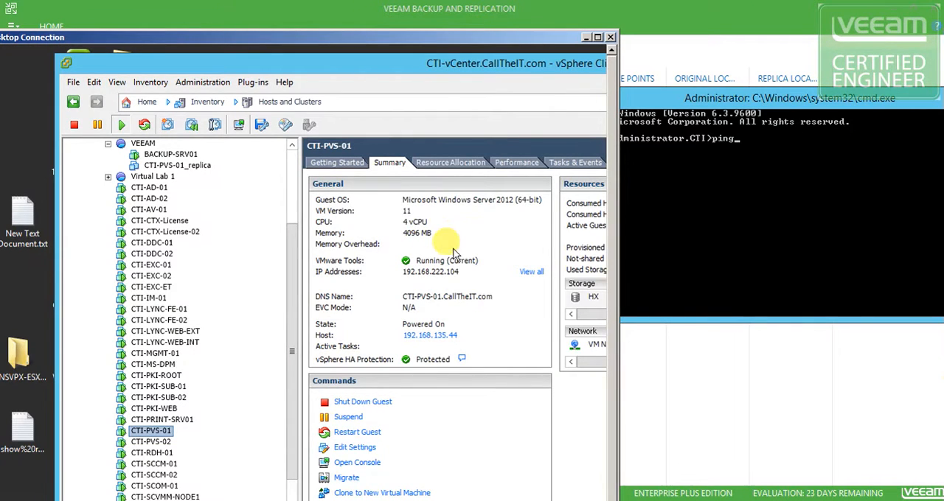
pyautogui.click(766, 150)
pyautogui.write('192.168.222.104')
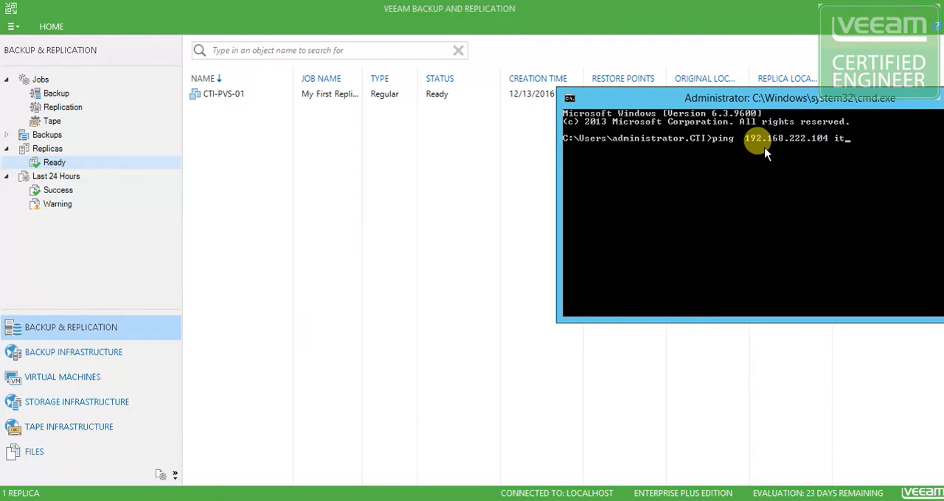
pyautogui.write(' it')
pyautogui.press('Return')
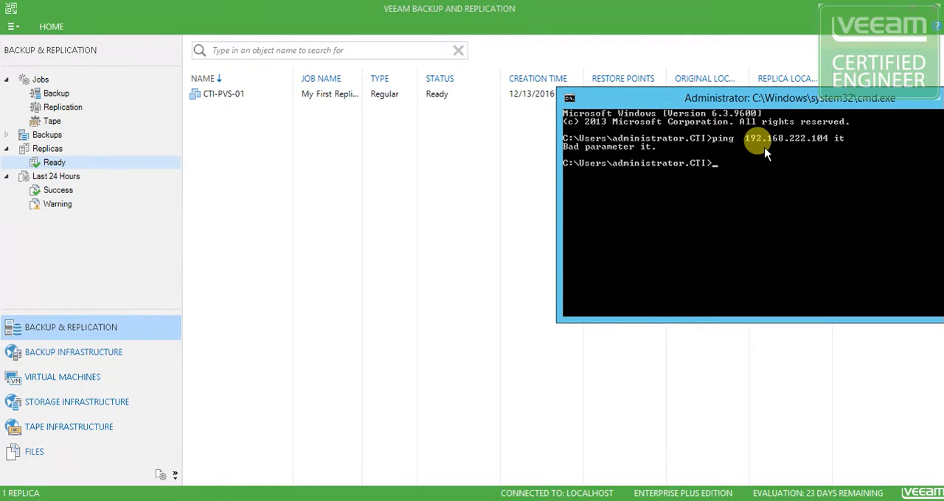
# Correct the previous command to ping 192.168.222.104 -t and start the continuous ping
pyautogui.press('Up')
pyautogui.press('BackSpace')
pyautogui.press('BackSpace')
pyautogui.write('-t')
pyautogui.press('Return')
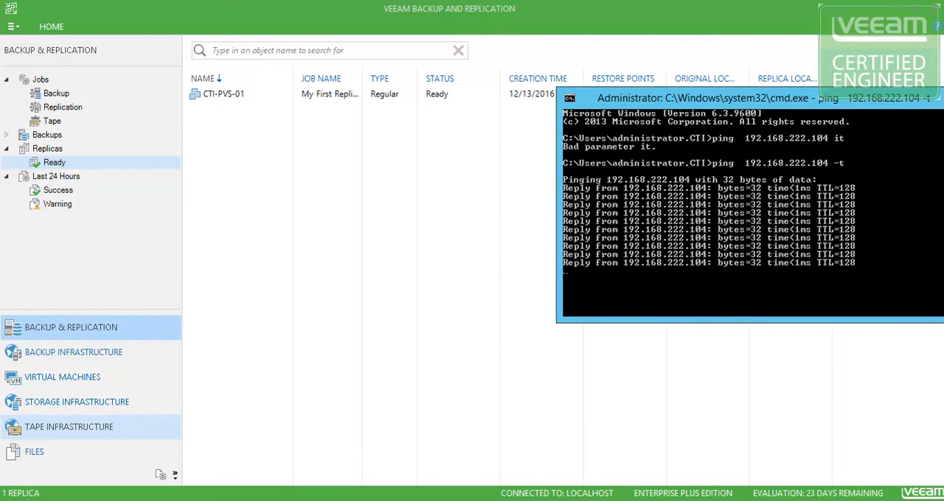
# Disconnect Network adapter 1 of the running CTI-PVS-01 machine in vSphere, save the settings and check the continuous ping
pyautogui.hotkey('alt', 'Tab')
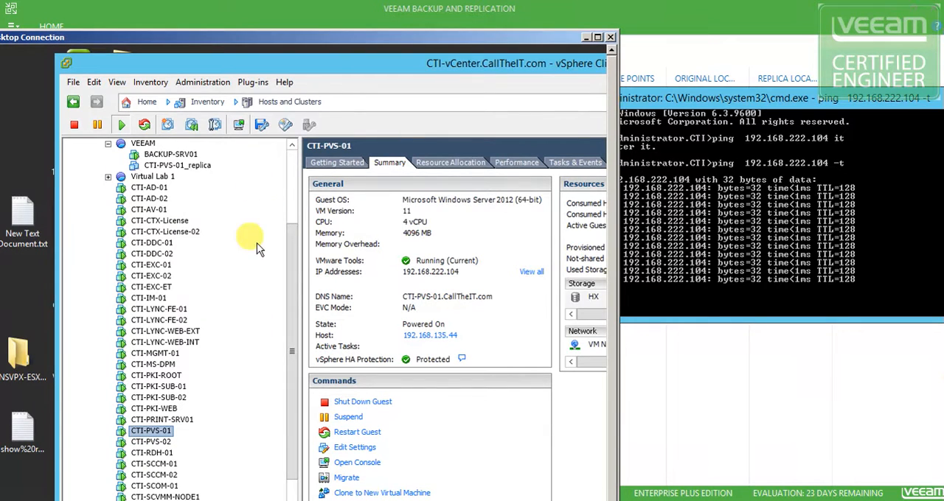
pyautogui.rightClick(150, 434)
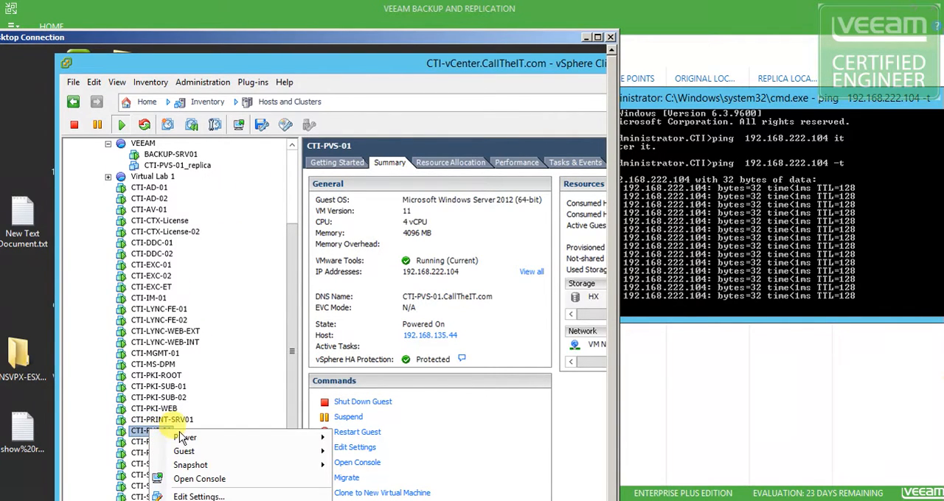
pyautogui.click(200, 497)
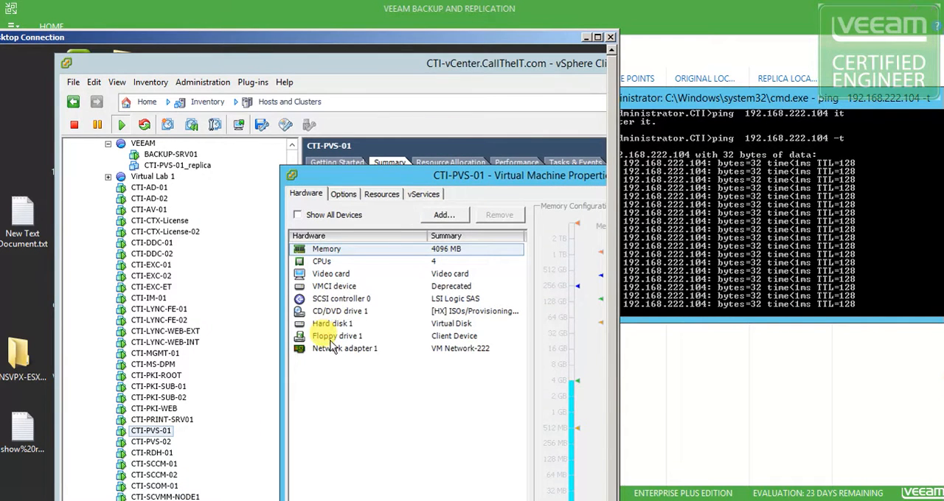
pyautogui.click(328, 348)
pyautogui.moveTo(387, 170); pyautogui.dragTo(306, 155)
pyautogui.click(468, 205)
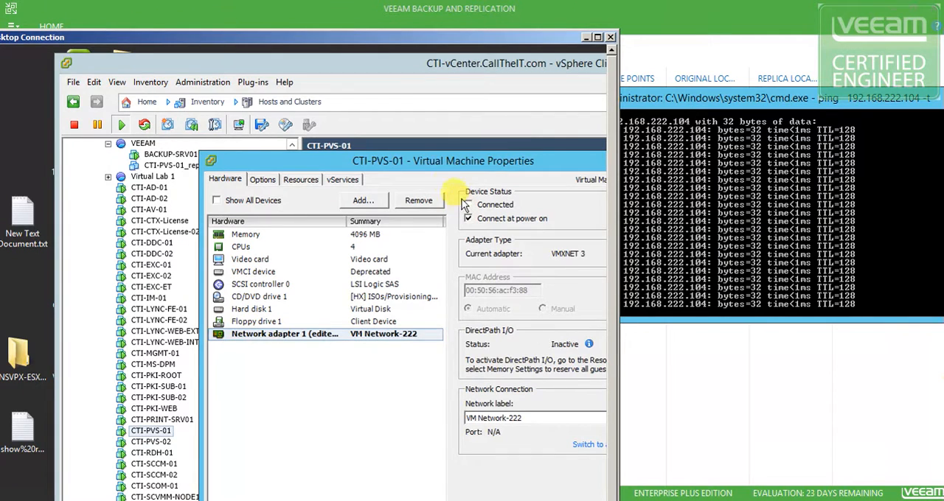
pyautogui.moveTo(354, 101); pyautogui.dragTo(334, 82)
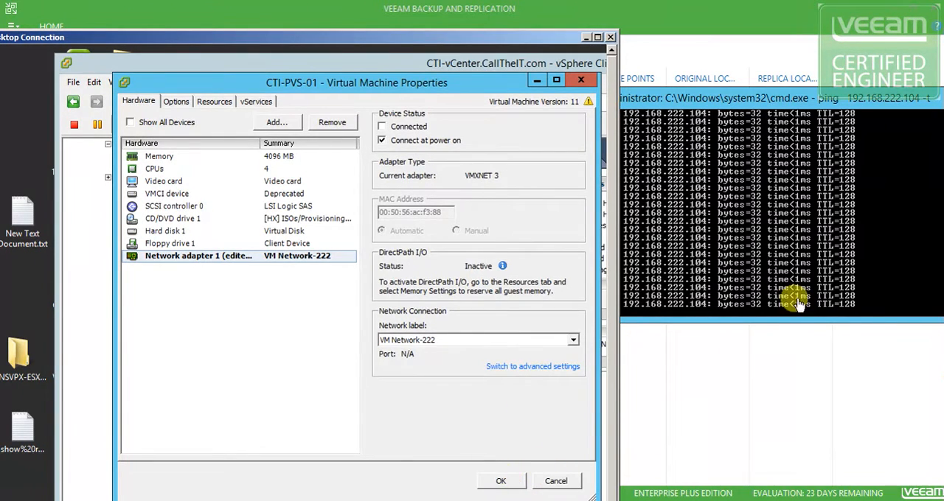
pyautogui.click(505, 490)
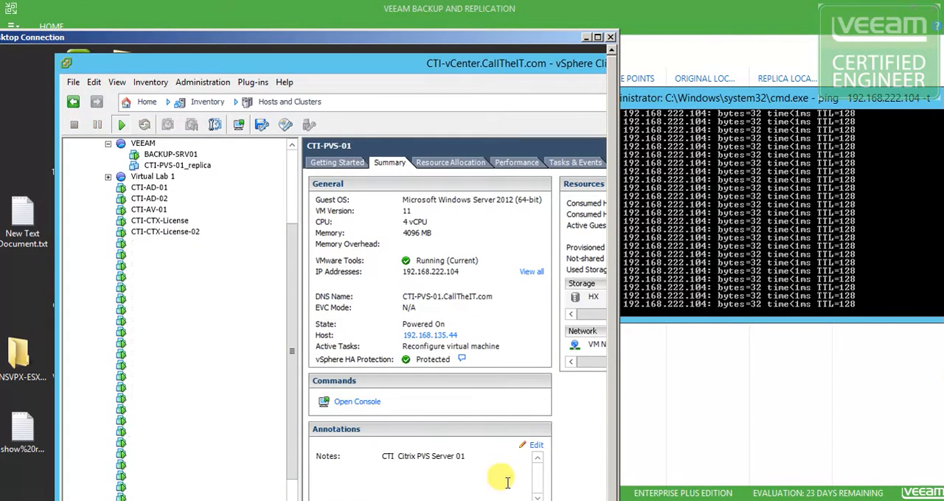
pyautogui.click(701, 286)
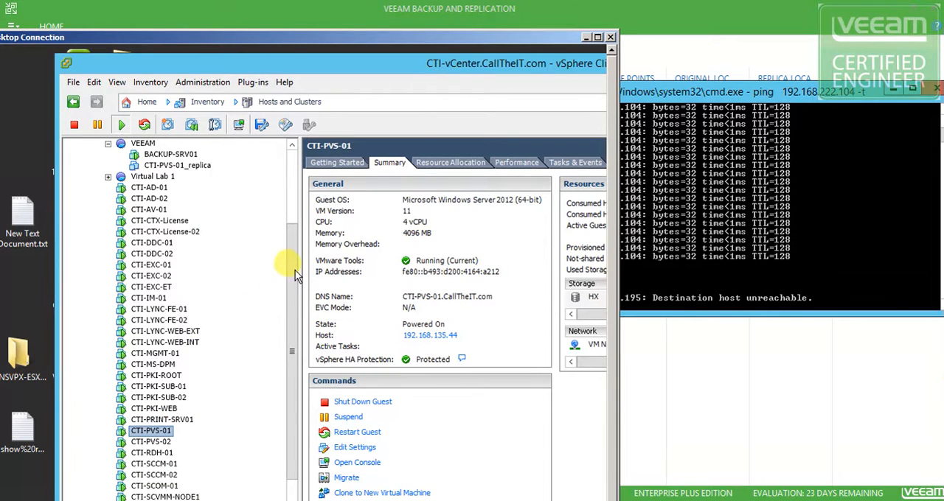
# Power on the CTI-PVS-01_replica machine from the VEEAM resource pool in the inventory
pyautogui.scroll(1, 295, 270)
pyautogui.click(171, 189)
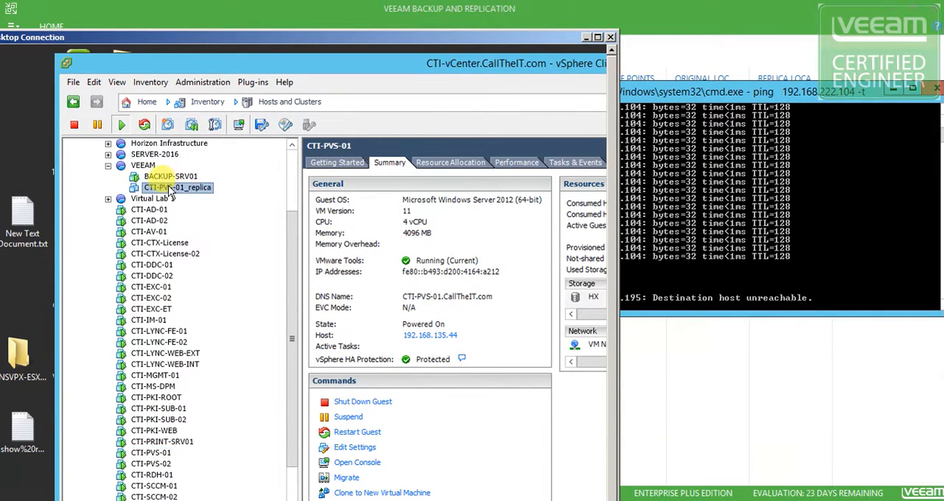
pyautogui.rightClick(171, 190)
pyautogui.moveTo(210, 196)
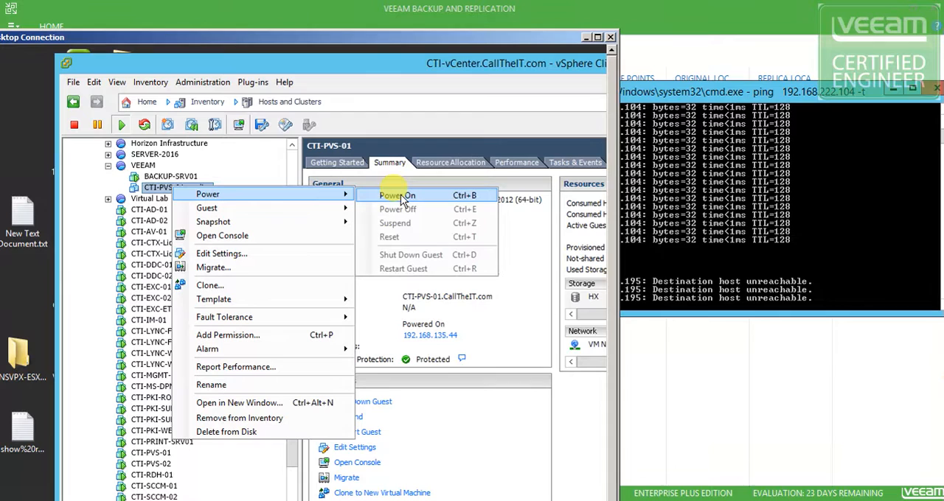
pyautogui.click(404, 198)
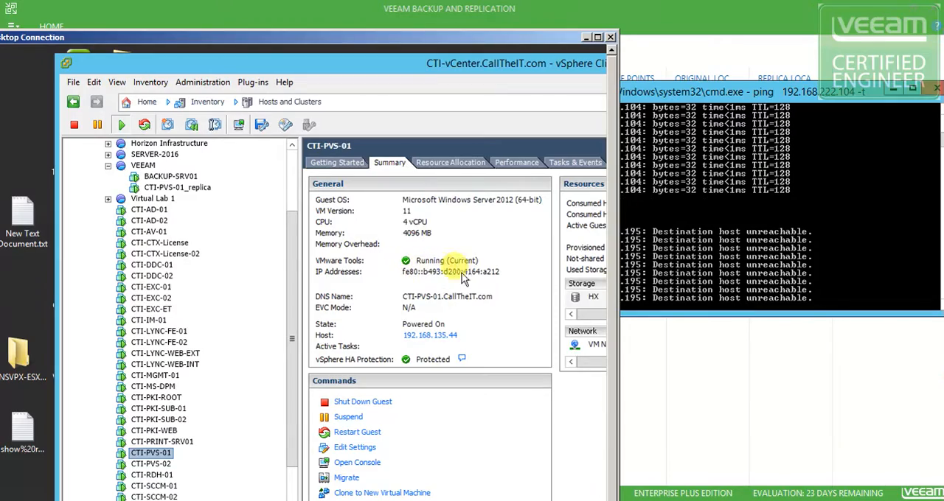
# Arrange the remote desktop window beside the ping output and open the console of CTI-PVS-01_replica in full view
pyautogui.moveTo(357, 36); pyautogui.dragTo(267, 24)
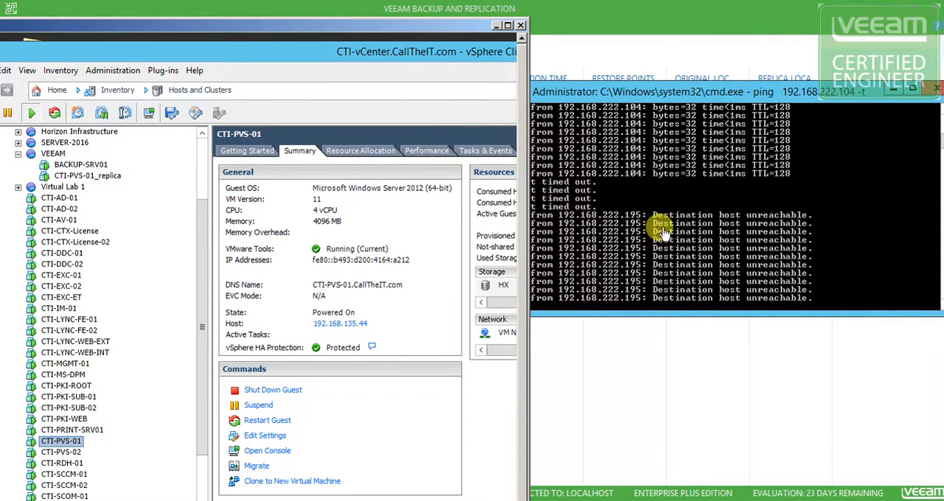
pyautogui.click(102, 180)
pyautogui.rightClick(101, 177)
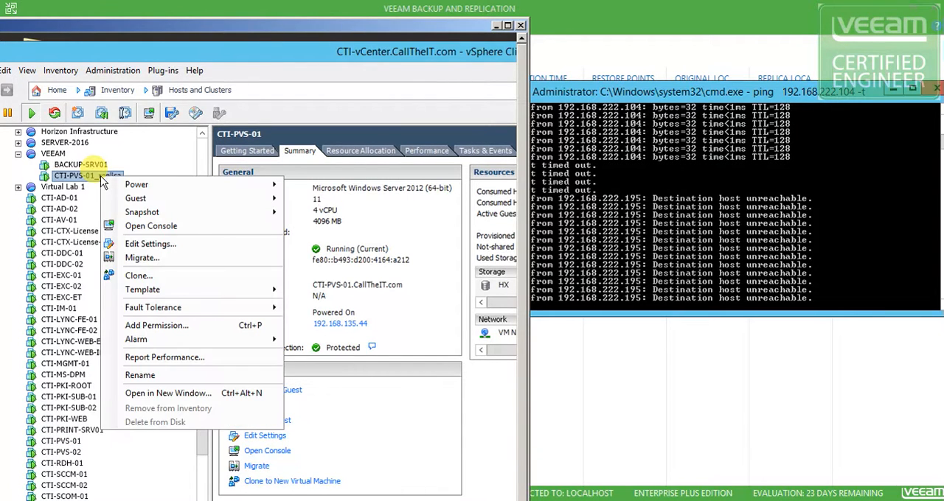
pyautogui.click(146, 228)
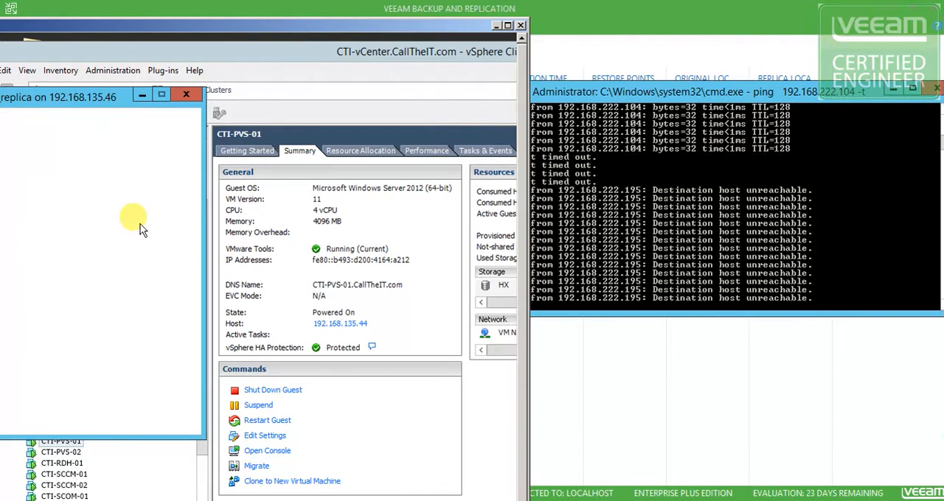
pyautogui.moveTo(98, 104); pyautogui.dragTo(300, 107)
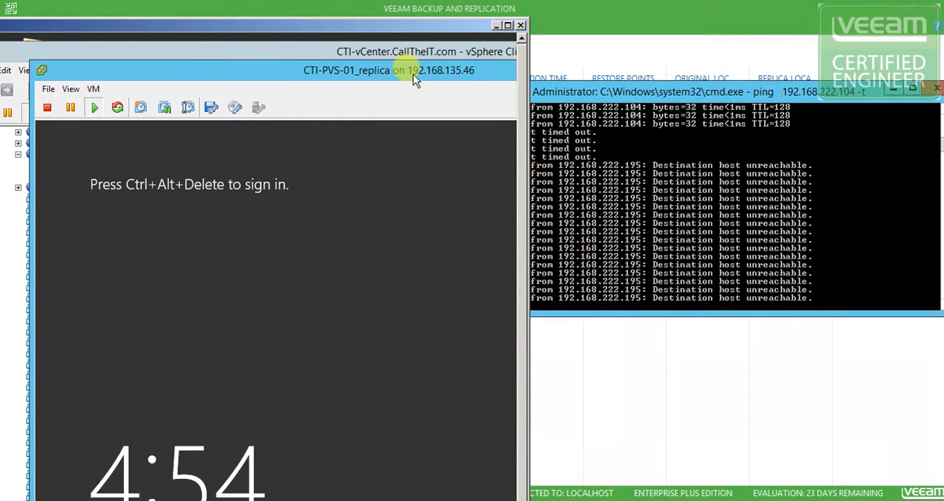
# Send Ctrl+Alt+Del to the CTI-PVS-01_replica guest and sign in as CTI\administrator with the account password
pyautogui.click(93, 90)
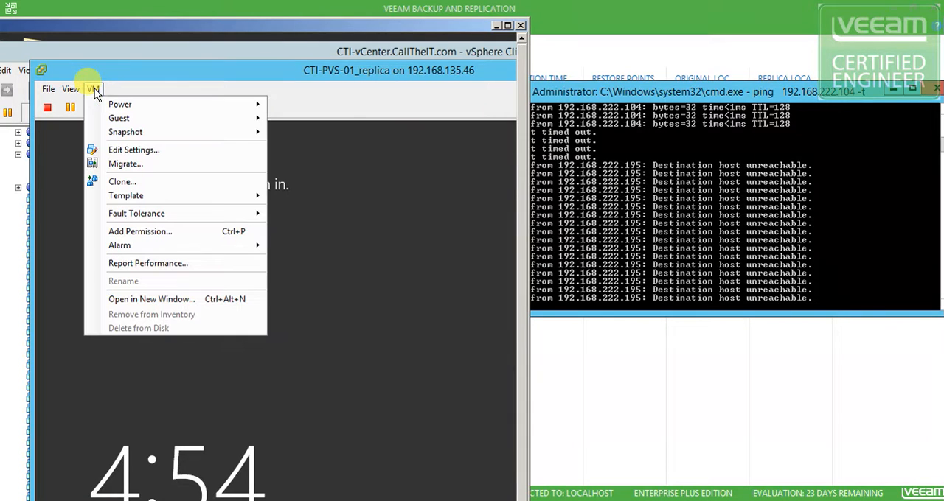
pyautogui.moveTo(210, 117)
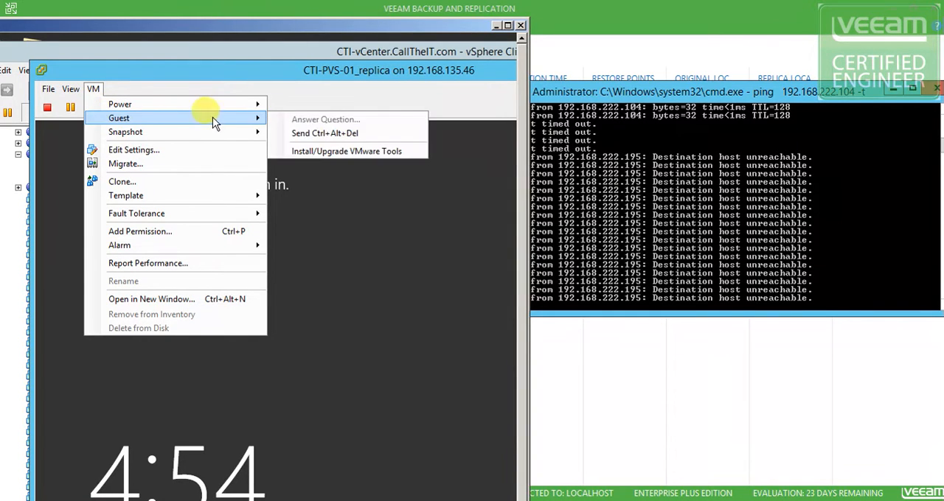
pyautogui.click(309, 135)
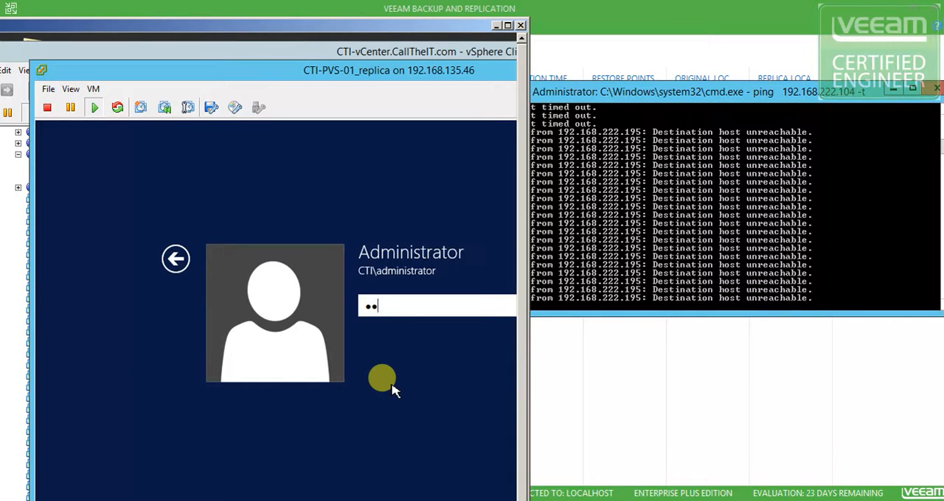
pyautogui.press('BackSpace')
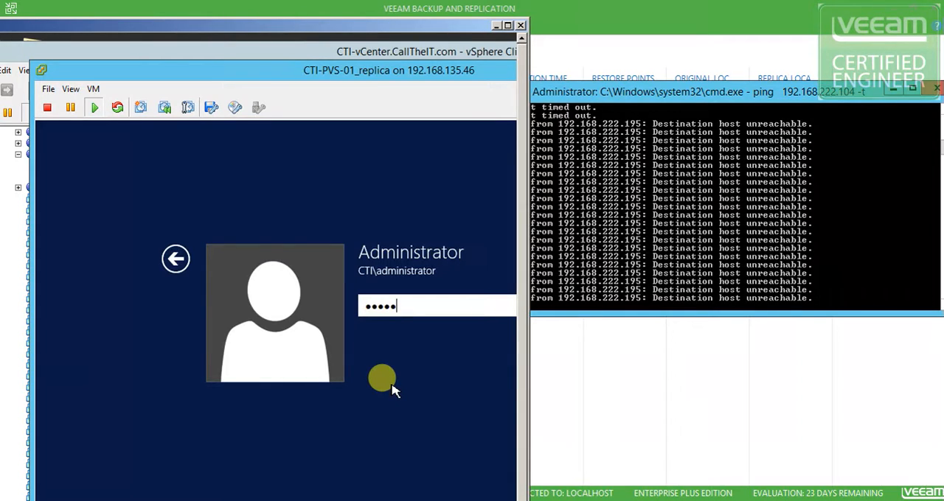
pyautogui.press('Return')
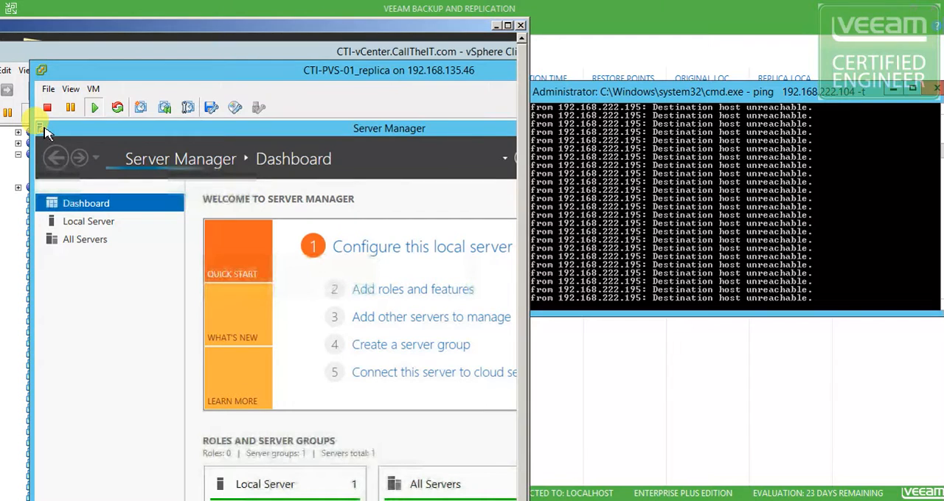
# Close Server Manager on the replica and cancel the Shutdown Event Tracker dialog
pyautogui.doubleClick(44, 129)
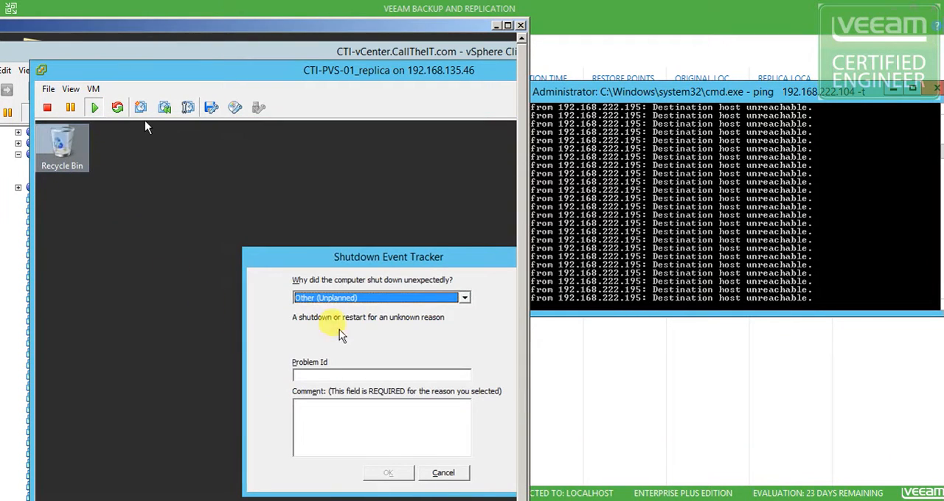
pyautogui.click(456, 476)
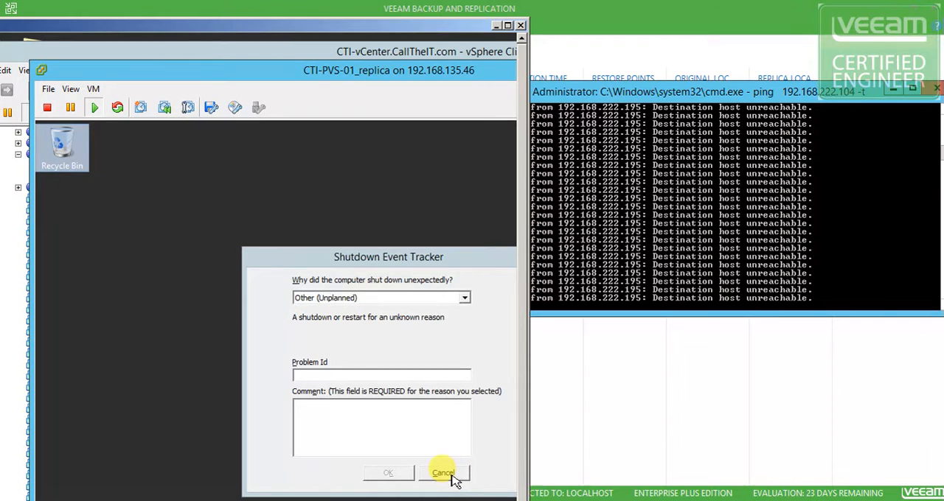
pyautogui.click(454, 477)
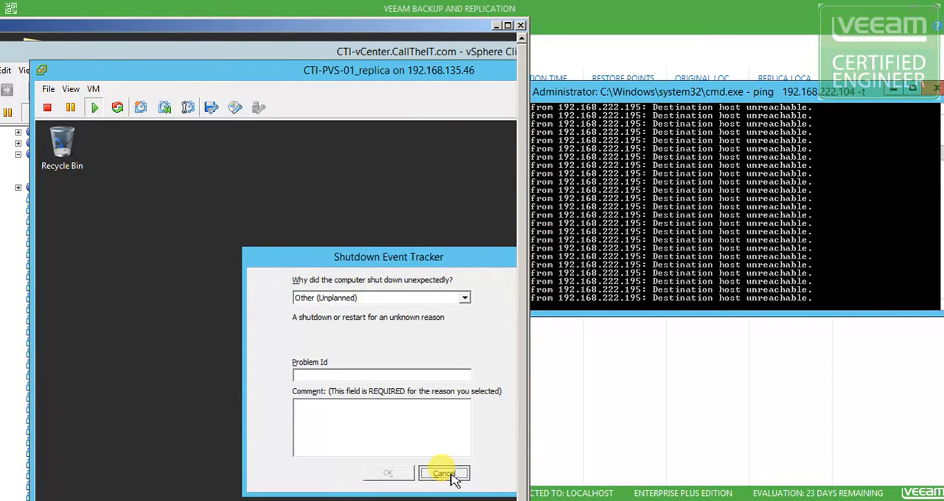
pyautogui.click(443, 474)
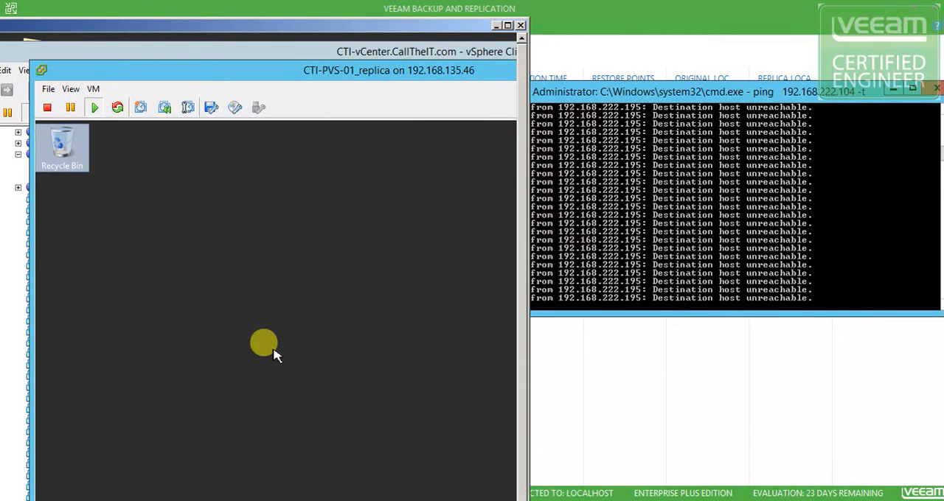
# Reposition the remote desktop and replica console windows, and minimize the CTI-PVS-01_replica console to reach the vSphere inventory
pyautogui.moveTo(295, 69); pyautogui.dragTo(275, 56)
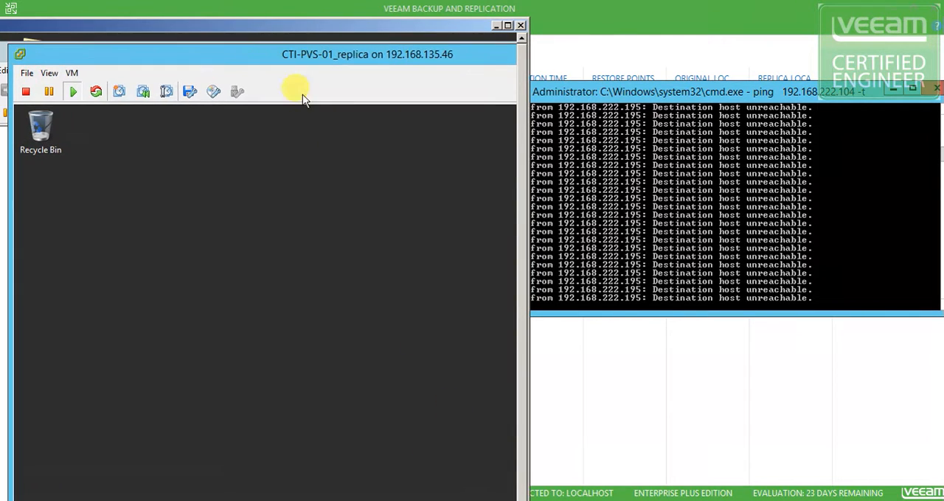
pyautogui.moveTo(334, 34); pyautogui.dragTo(339, 18)
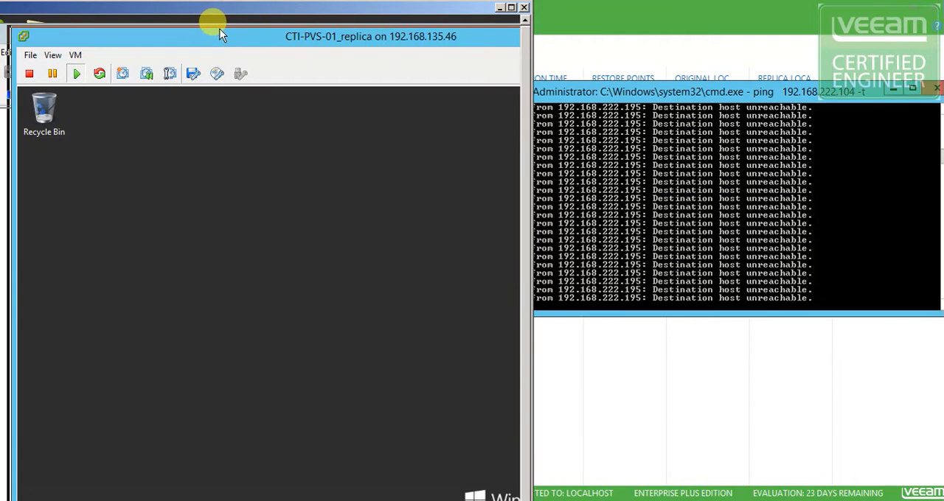
pyautogui.moveTo(384, 38); pyautogui.dragTo(330, 39)
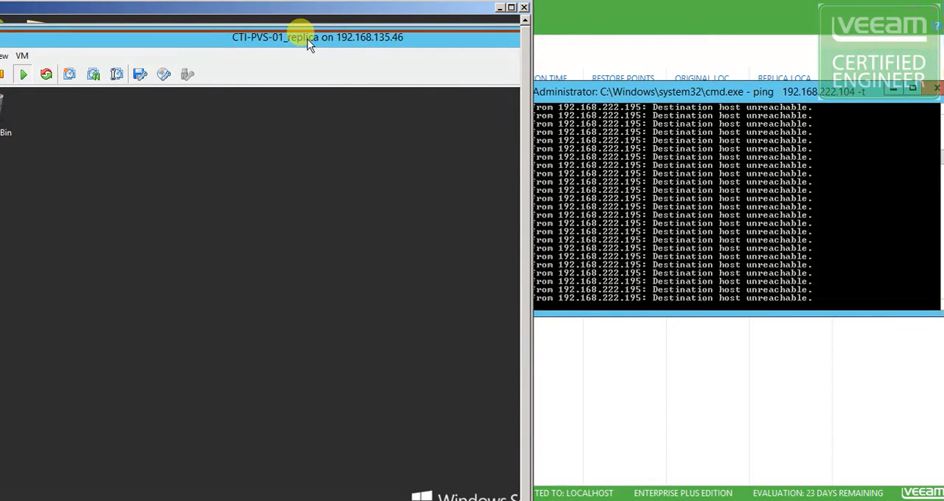
pyautogui.moveTo(333, 24); pyautogui.dragTo(523, 10)
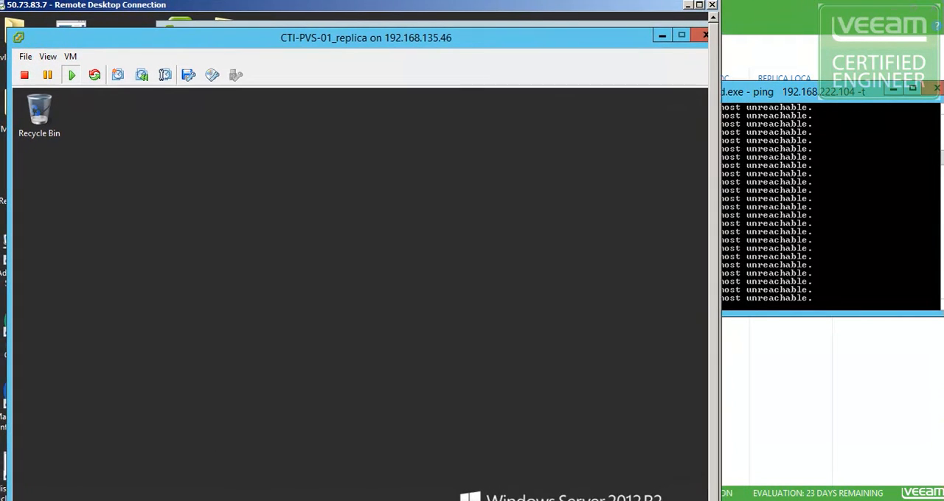
pyautogui.click(665, 39)
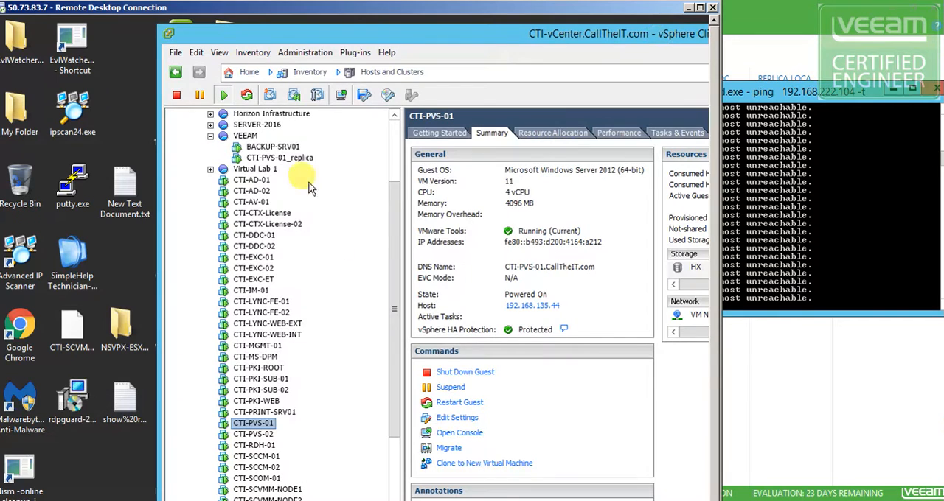
# Check the connection status and network label of Network adapter 1 in the CTI-PVS-01_replica settings, and leave without saving
pyautogui.rightClick(289, 160)
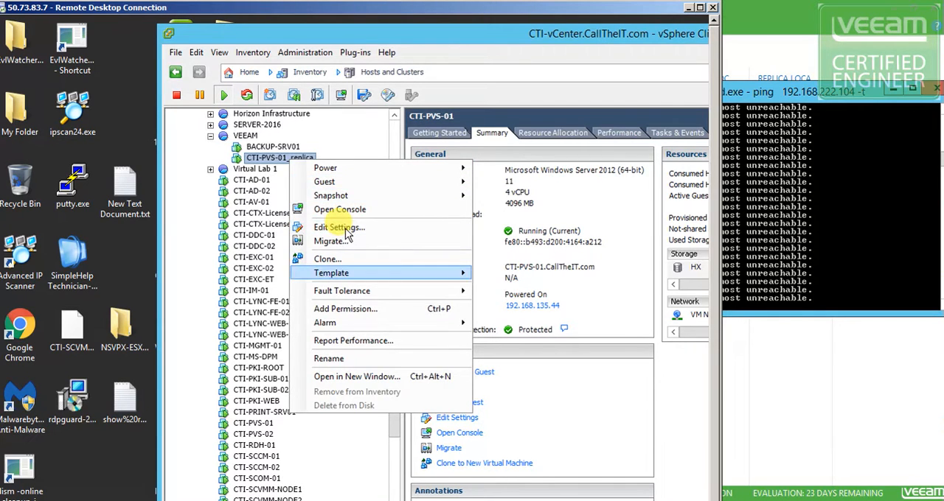
pyautogui.press('Escape')
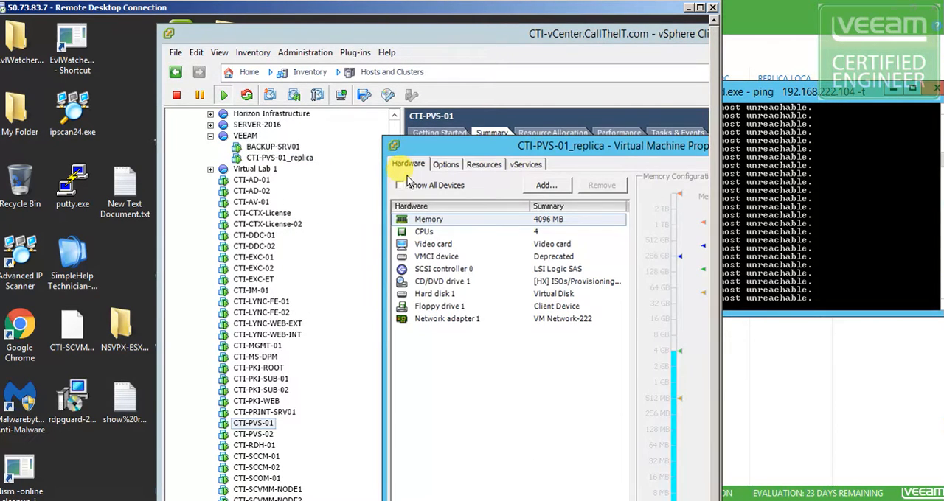
pyautogui.moveTo(456, 153); pyautogui.dragTo(201, 61)
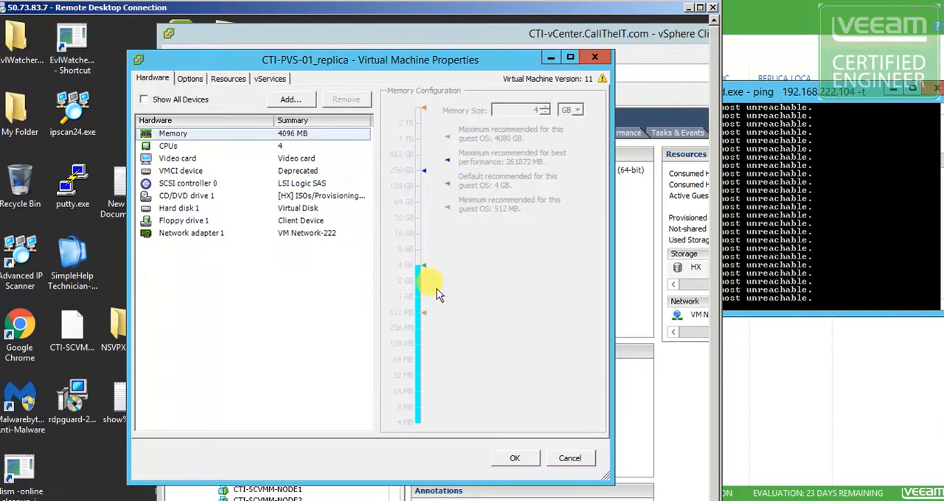
pyautogui.click(208, 234)
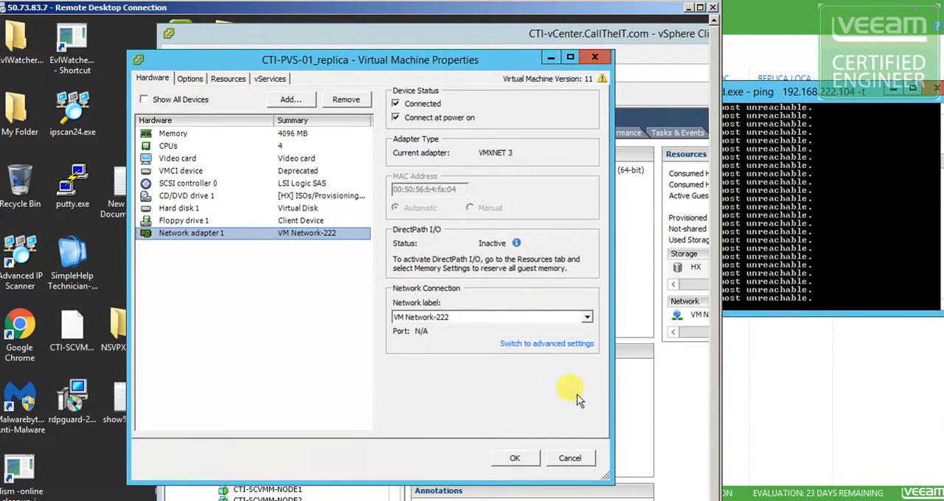
pyautogui.click(568, 461)
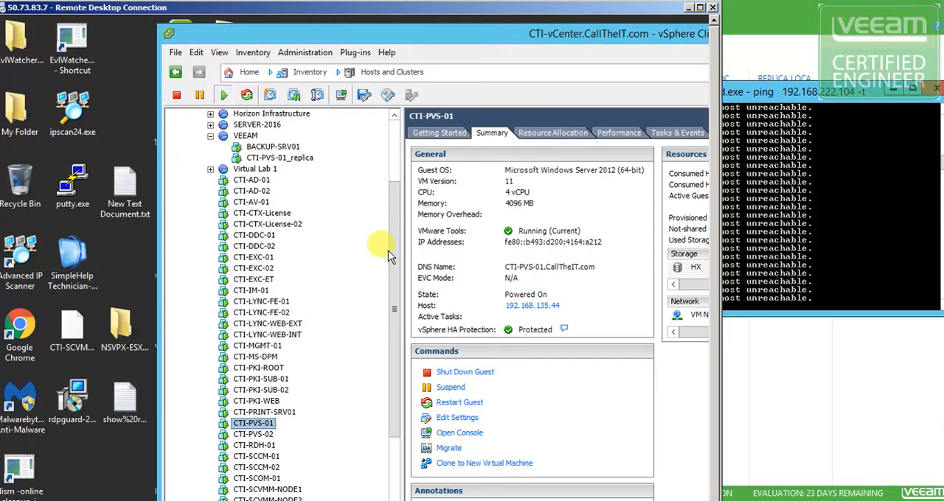
# Try to open the console of CTI-PVS-01_replica from the VEEAM resource pool
pyautogui.rightClick(274, 158)
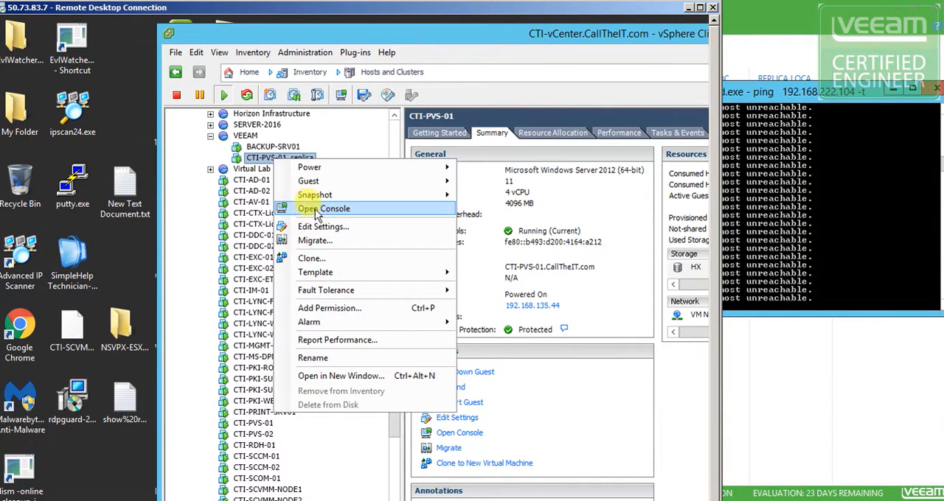
pyautogui.moveTo(316, 185)
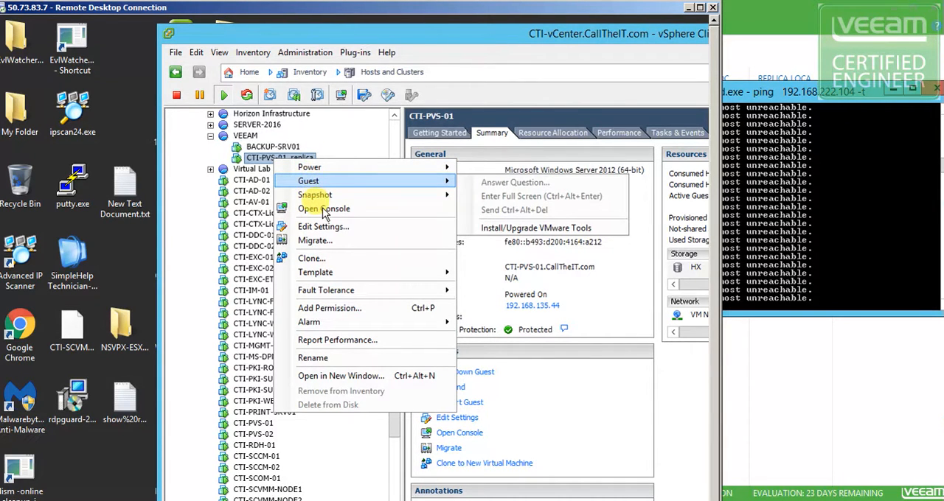
pyautogui.click(323, 210)
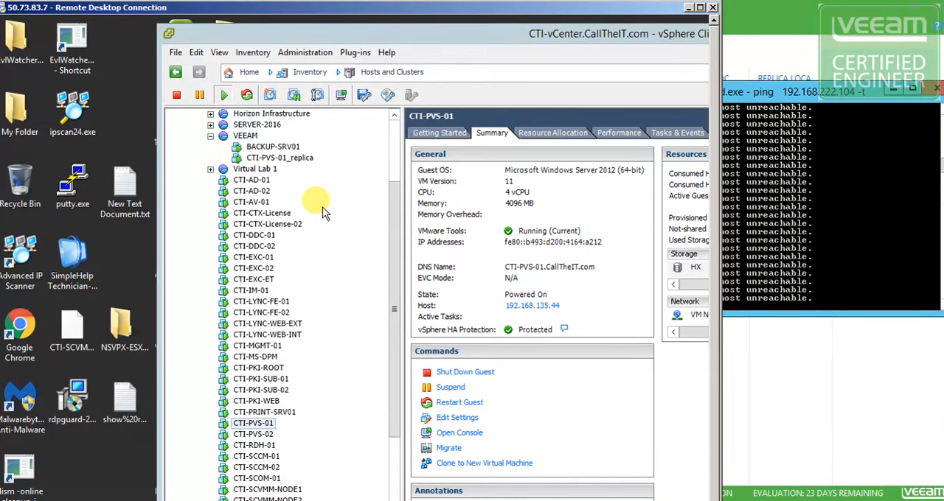
# Reposition the vSphere Client window and open the console of the original CTI-PVS-01 machine
pyautogui.moveTo(413, 39); pyautogui.dragTo(309, 39)
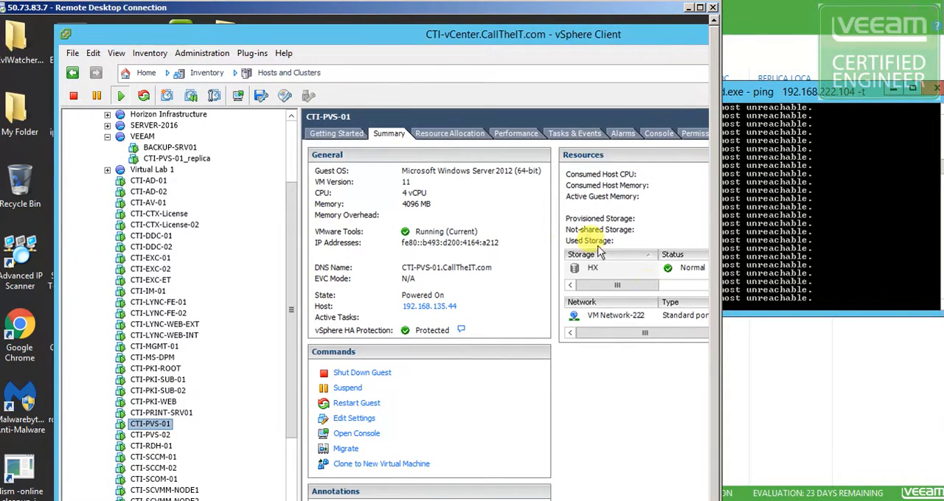
pyautogui.moveTo(714, 477); pyautogui.dragTo(714, 500)
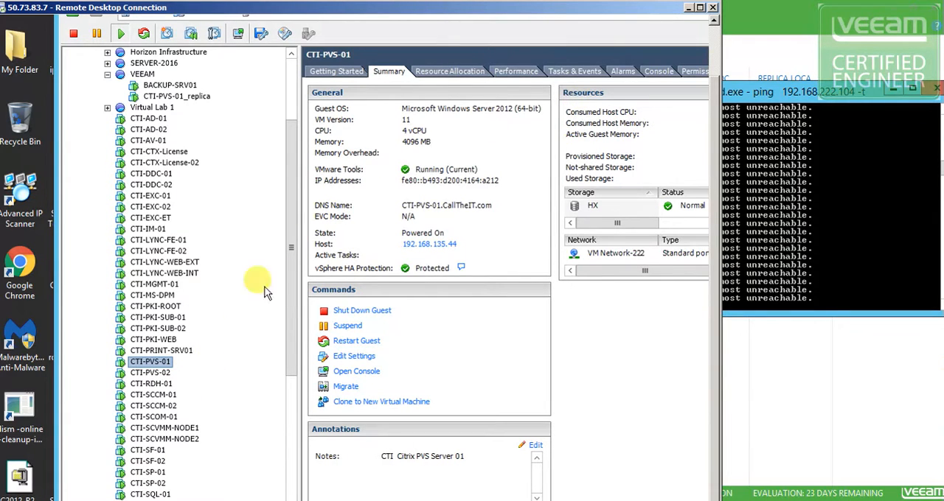
pyautogui.rightClick(160, 366)
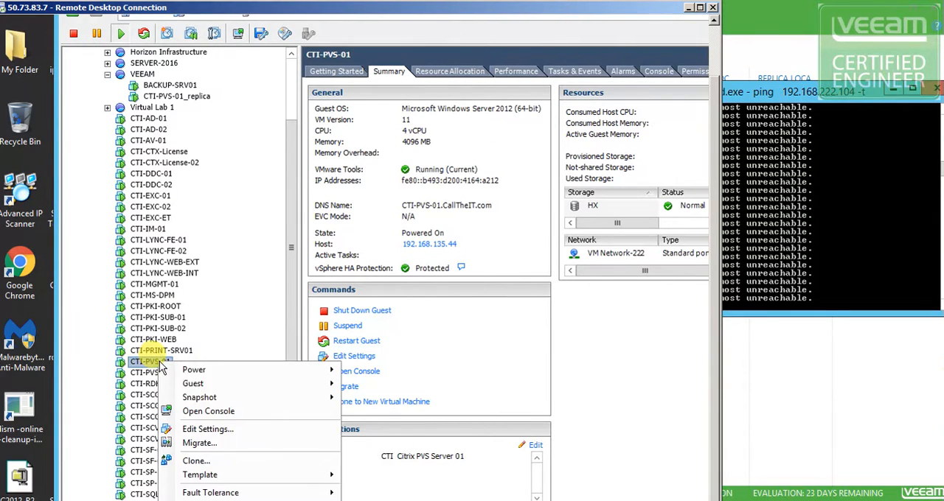
pyautogui.click(211, 415)
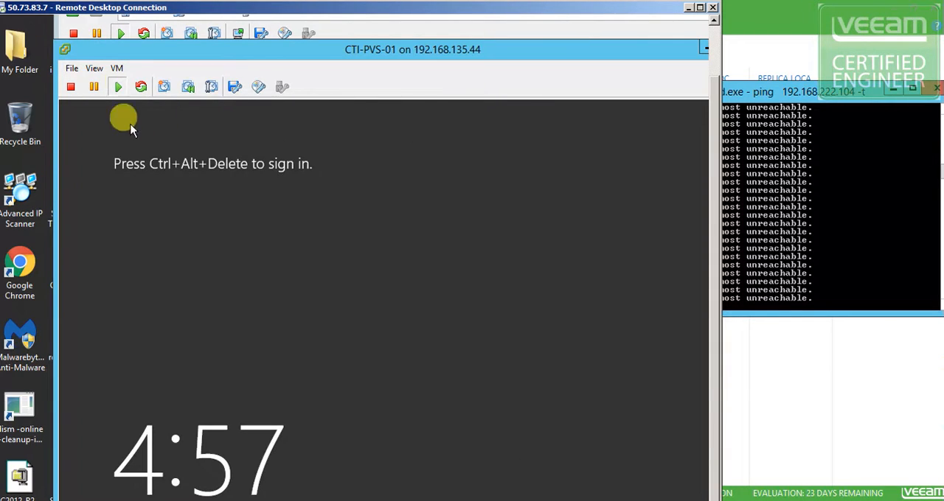
# Send Ctrl+Alt+Del to the CTI-PVS-01 guest and sign in as CTI\administrator with the account password
pyautogui.click(118, 69)
pyautogui.moveTo(150, 99)
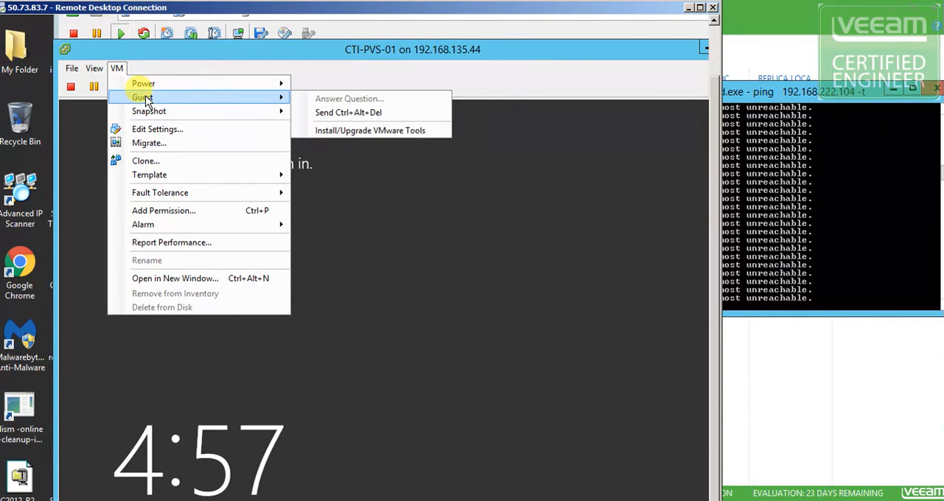
pyautogui.click(326, 112)
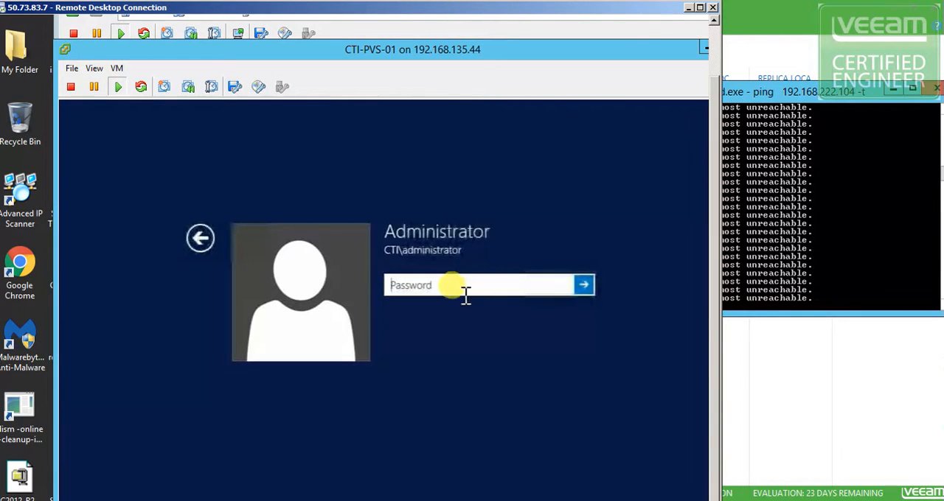
pyautogui.write('•')
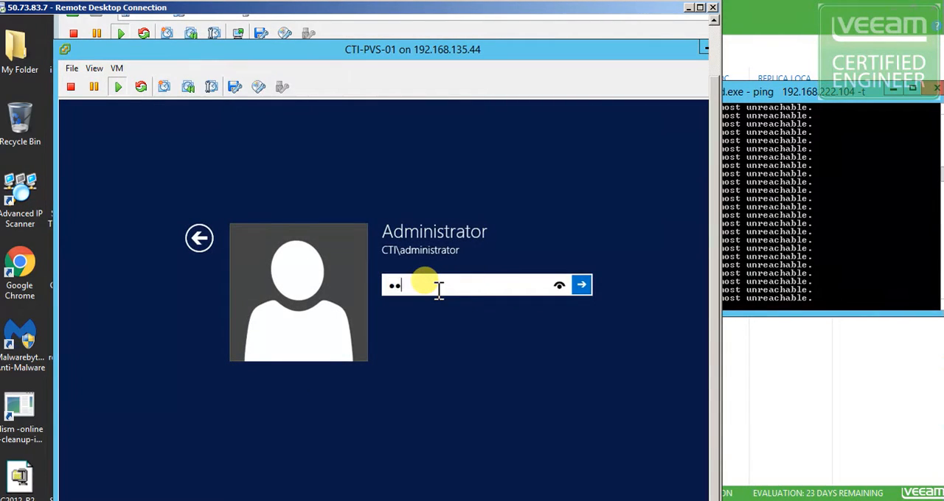
pyautogui.press('Return')
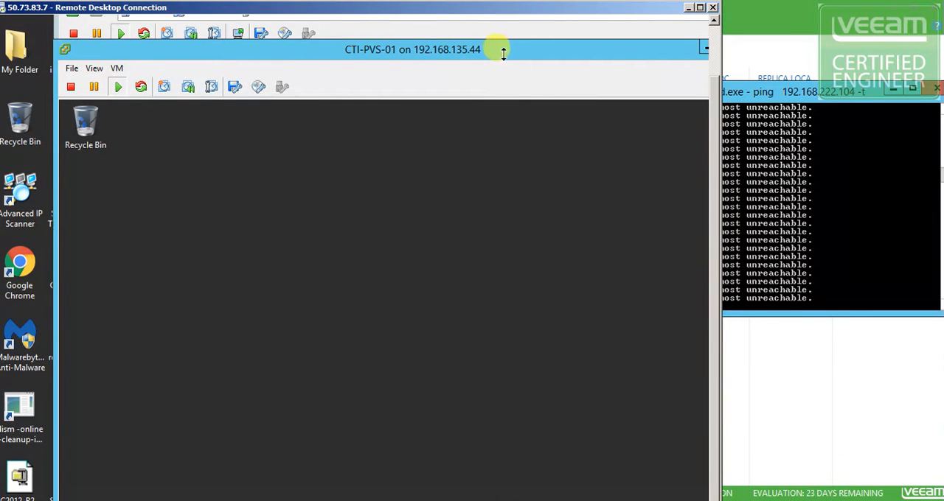
# Reposition the CTI-PVS-01 console window and close Server Manager inside it
pyautogui.moveTo(471, 22); pyautogui.dragTo(464, 23)
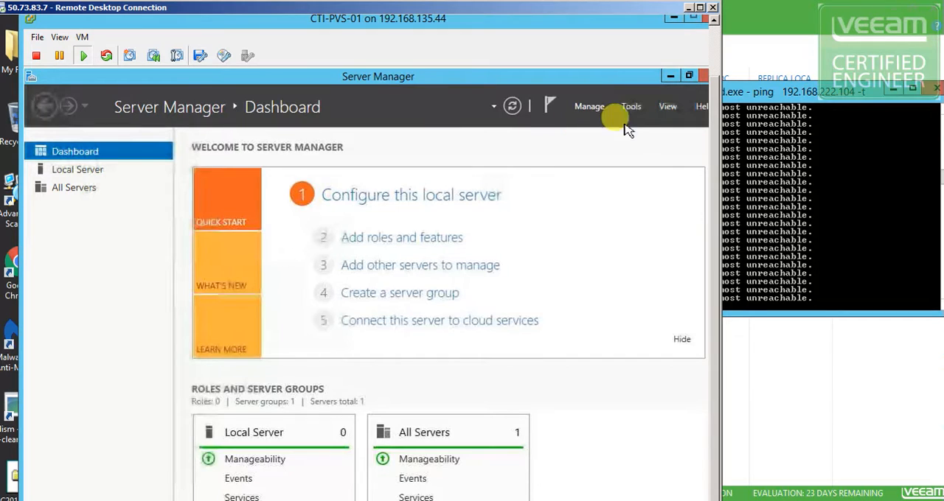
pyautogui.click(707, 77)
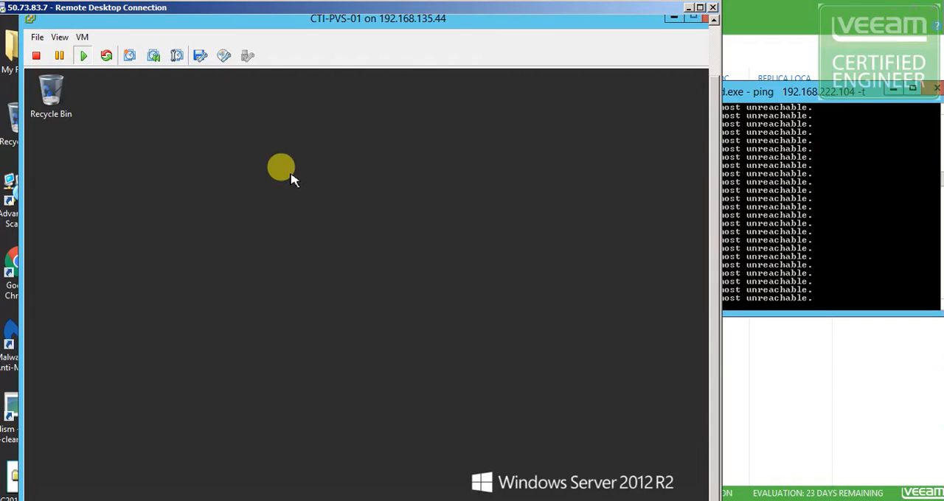
# Create a desktop shortcut to cmd on the CTI-PVS-01 guest, keeping the suggested name cmd.exe
pyautogui.rightClick(291, 176)
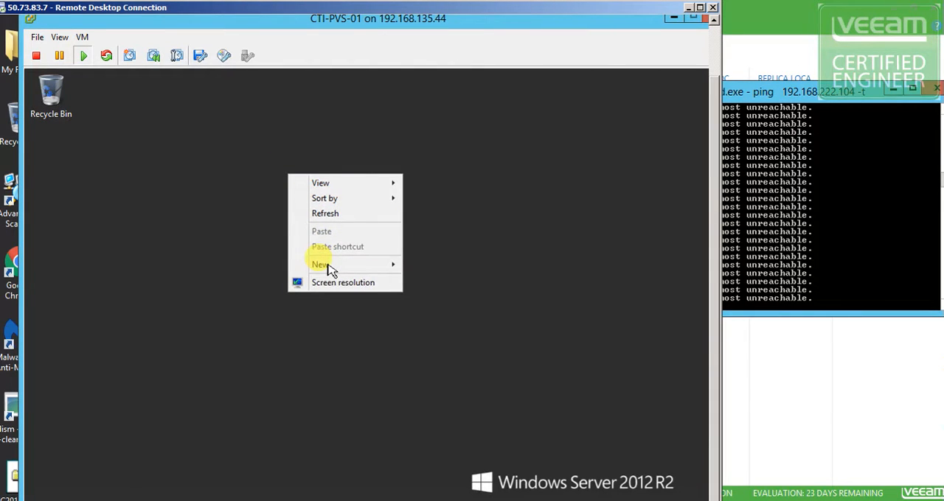
pyautogui.moveTo(330, 270)
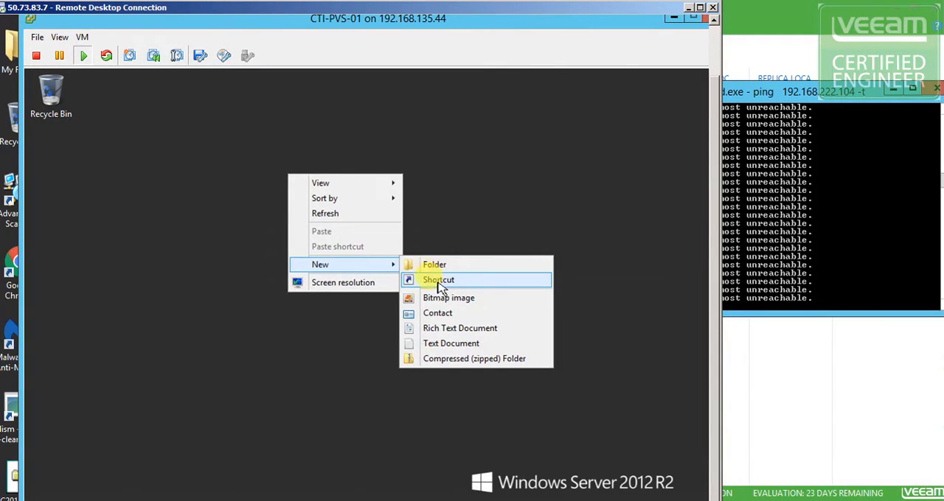
pyautogui.click(440, 281)
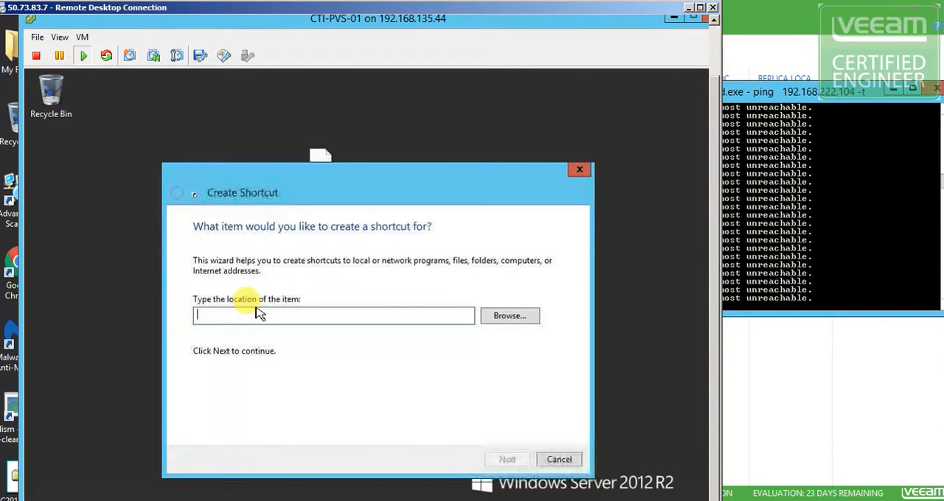
pyautogui.write('cms')
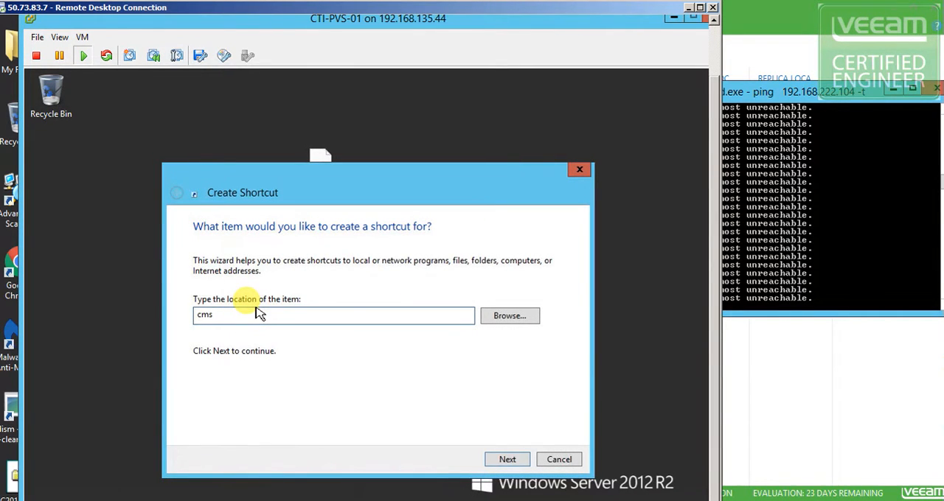
pyautogui.click(504, 458)
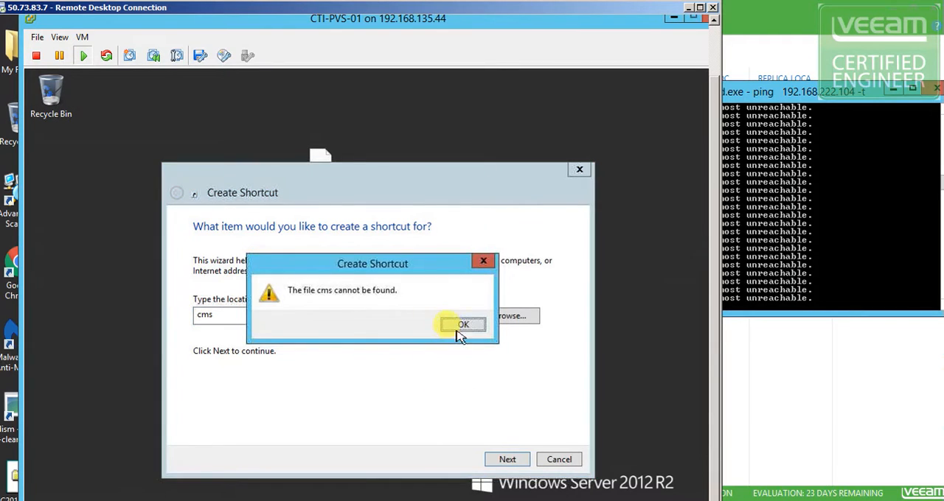
pyautogui.press('Return')
pyautogui.write('cmd')
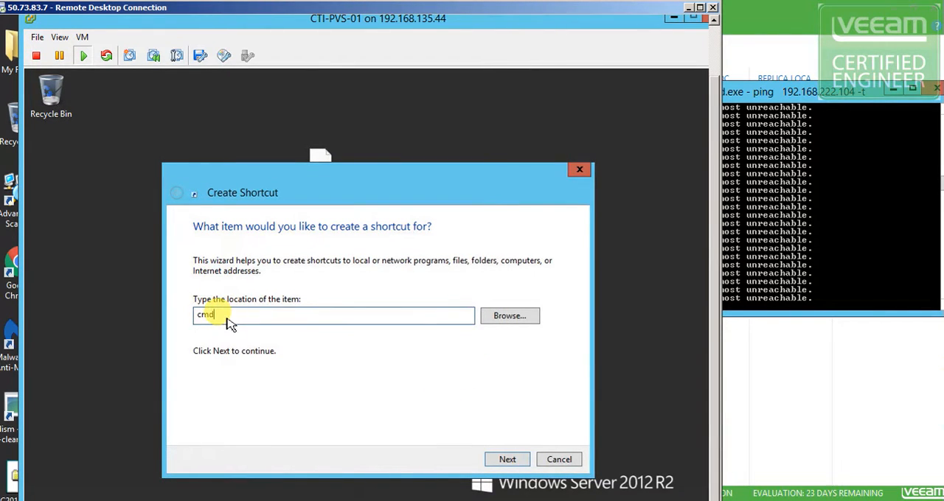
pyautogui.press('Return')
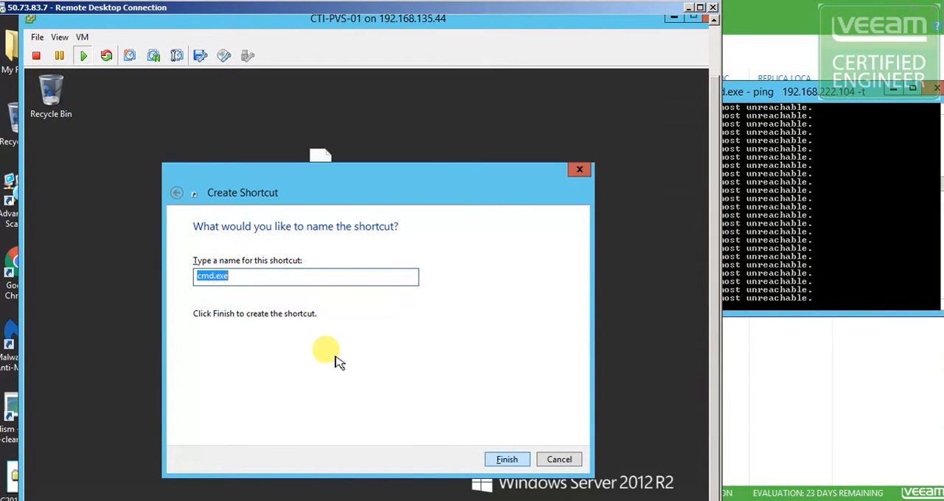
pyautogui.press('Return')
# Check the network configuration of CTI-PVS-01 with ipconfig in a command prompt, and close the prompt
pyautogui.doubleClick(318, 171)
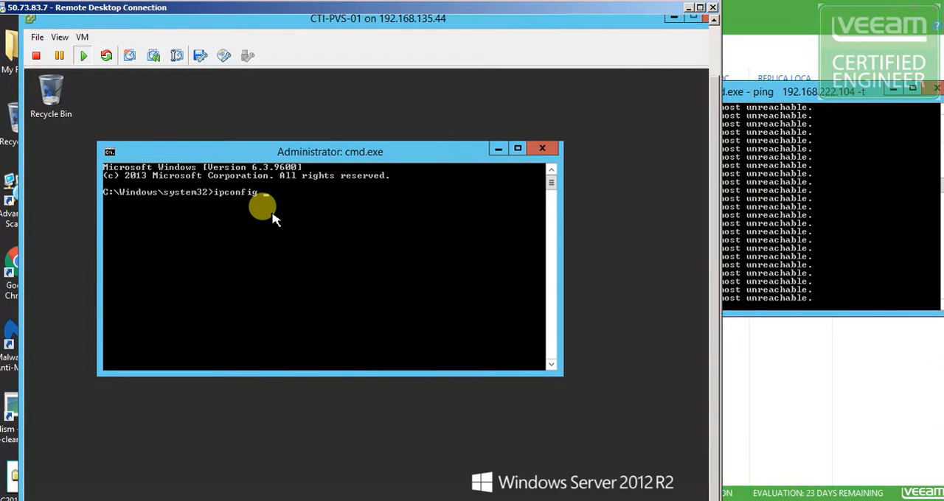
pyautogui.press('Return')
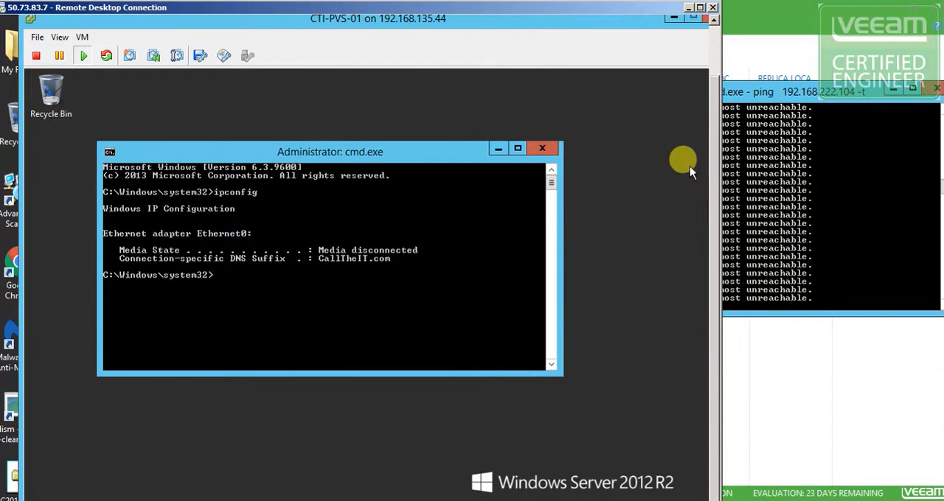
pyautogui.moveTo(319, 160); pyautogui.dragTo(347, 134)
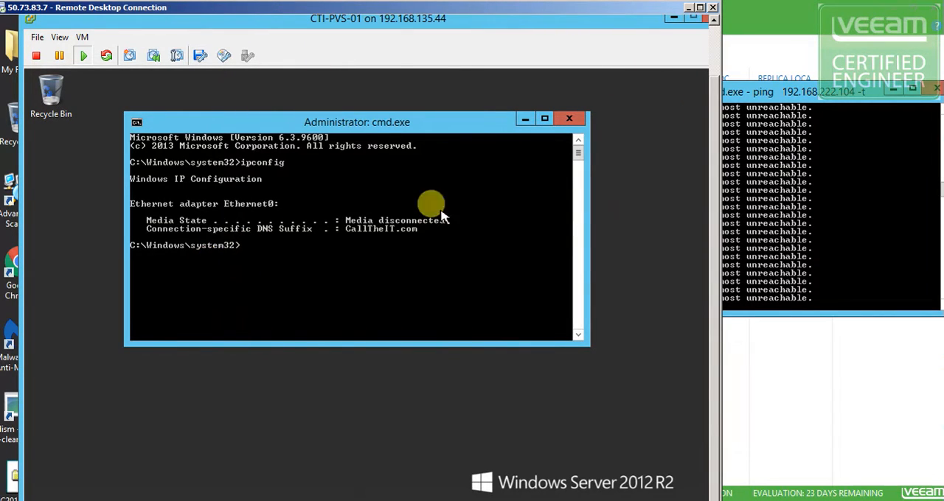
pyautogui.click(570, 119)
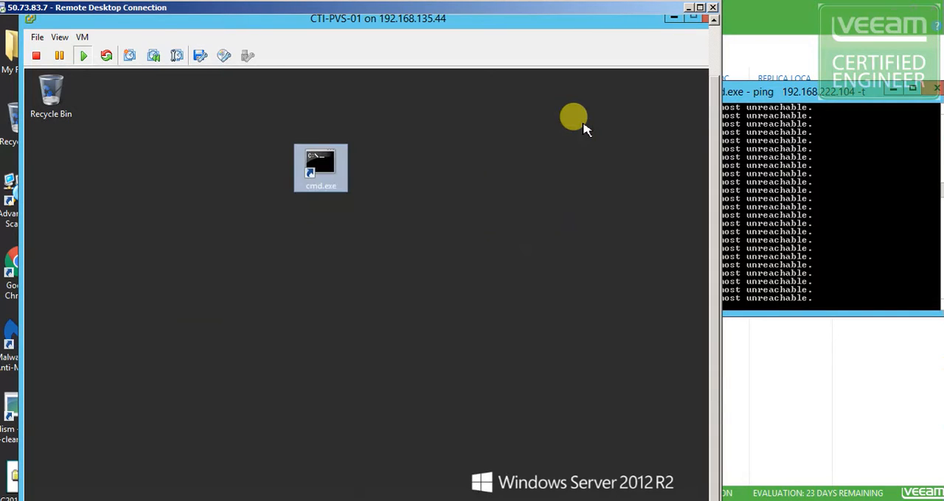
# Restart the guest operating system of CTI-PVS-01 from its console window and confirm the reboot
pyautogui.click(82, 37)
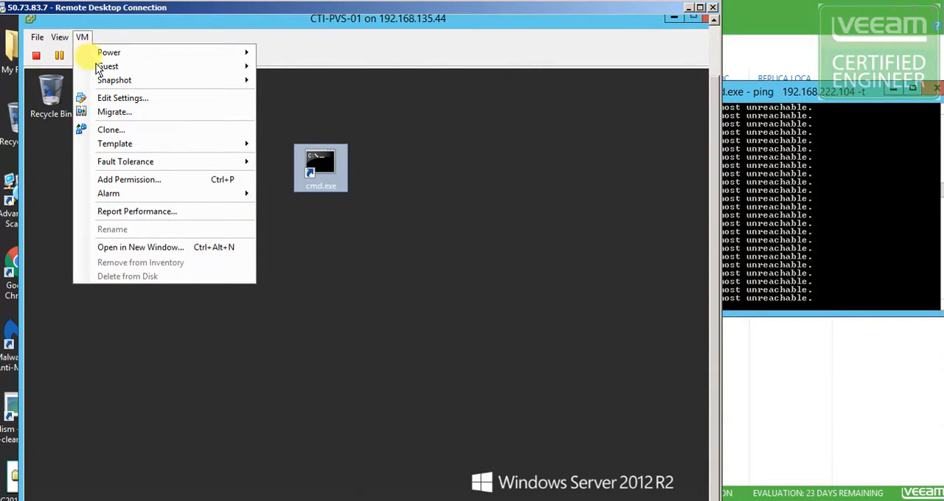
pyautogui.moveTo(171, 66)
pyautogui.moveTo(124, 50)
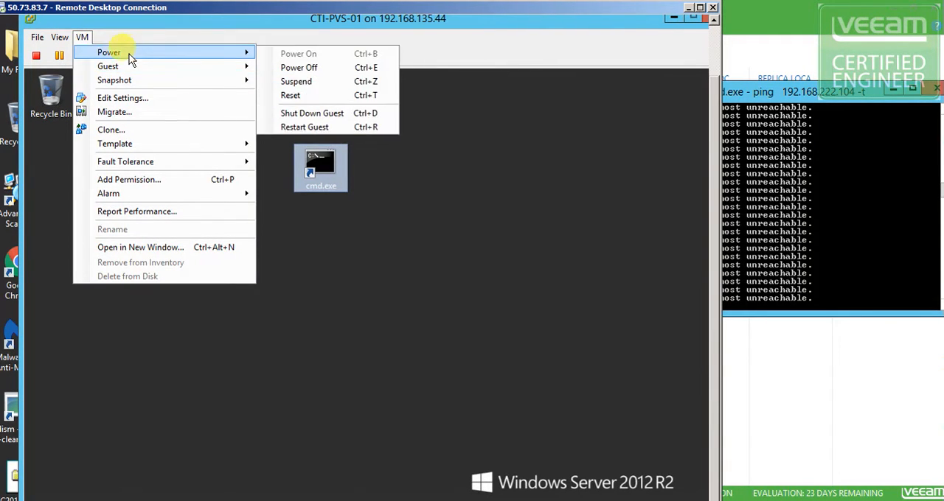
pyautogui.click(311, 127)
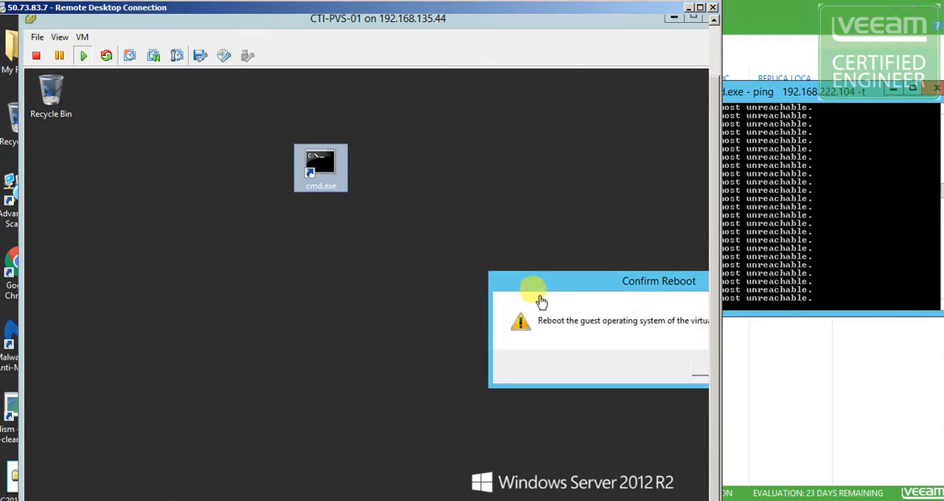
pyautogui.moveTo(586, 273); pyautogui.dragTo(340, 216)
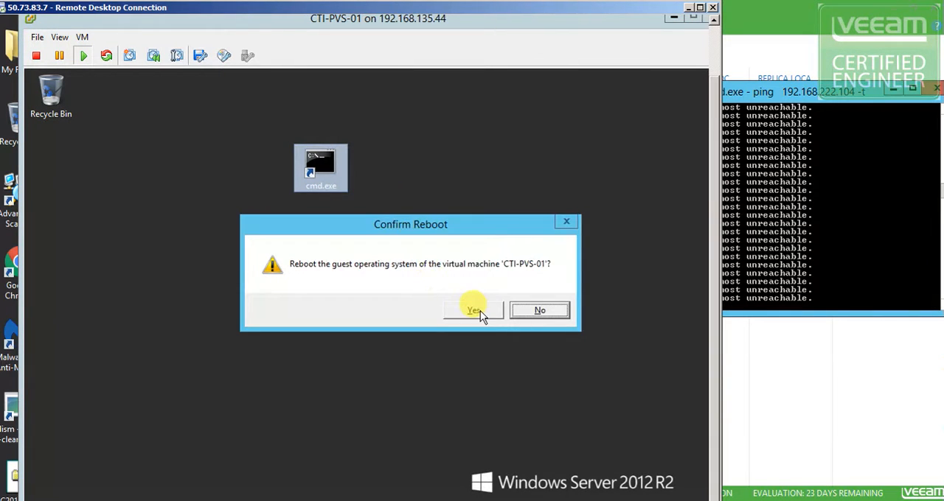
pyautogui.click(476, 311)
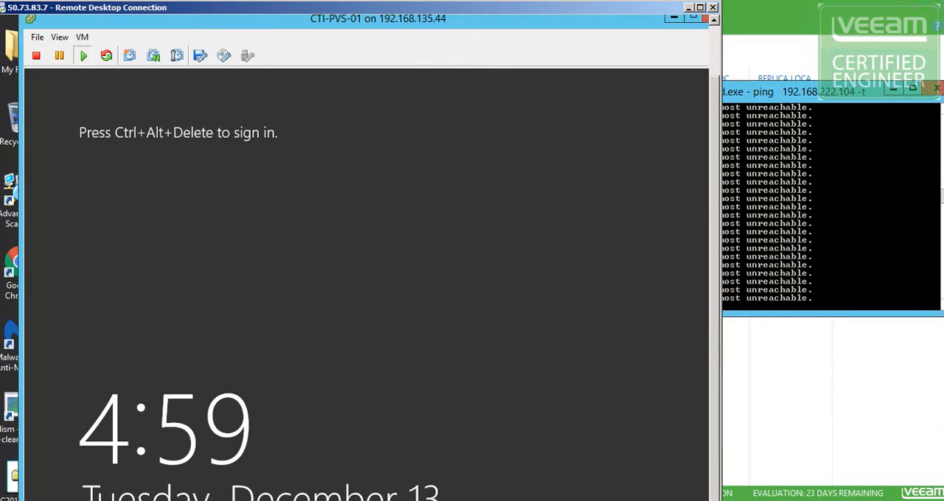
# Send Ctrl+Alt+Del to the rebooted CTI-PVS-01 guest and sign in as CTI\Administrator with the account password
pyautogui.click(82, 37)
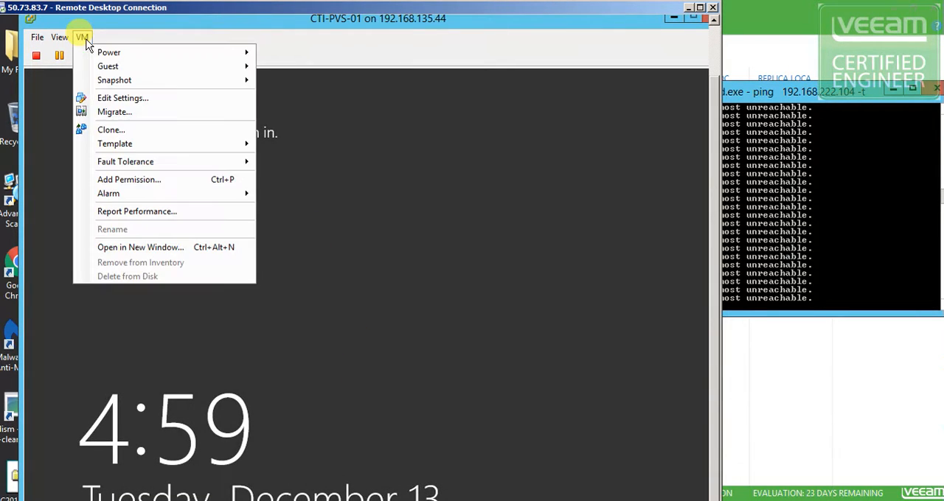
pyautogui.moveTo(89, 66)
pyautogui.click(319, 84)
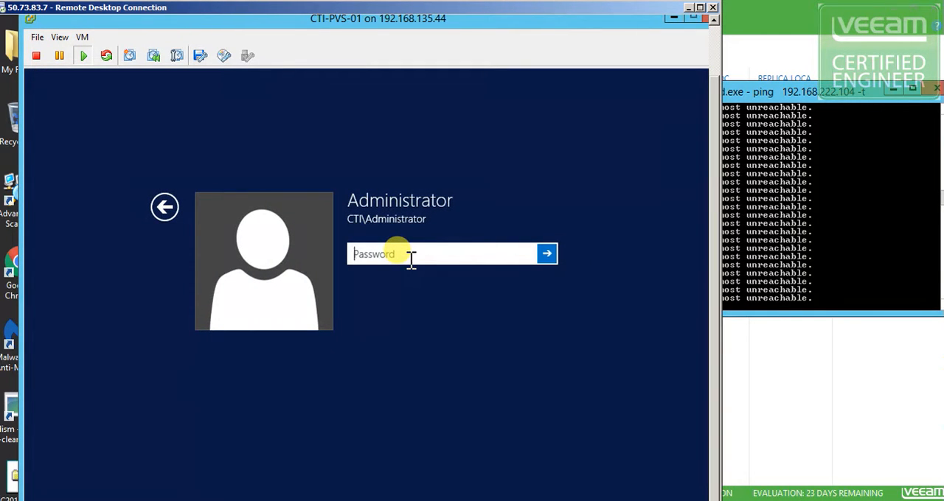
pyautogui.write('P')
pyautogui.press('Return')
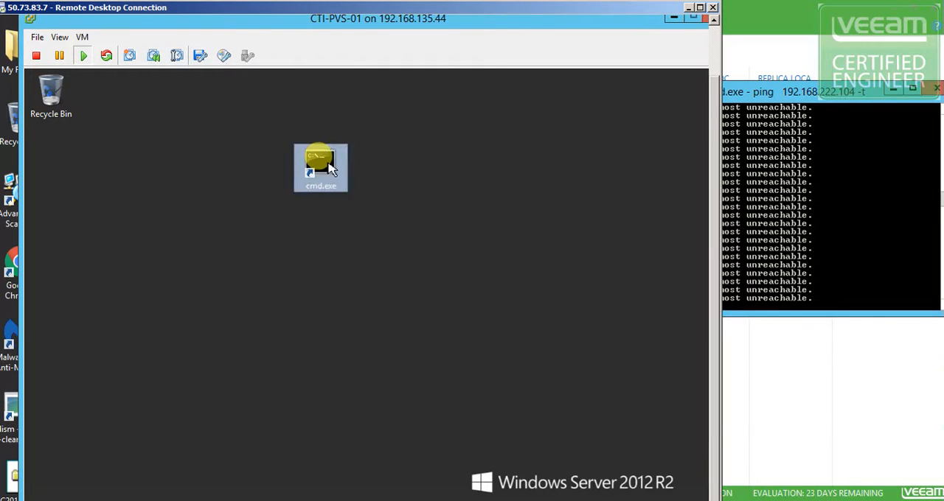
# Run ipconfig from the cmd.exe shortcut to recheck the network state after the reboot, and close the prompt
pyautogui.doubleClick(328, 166)
pyautogui.write('i')
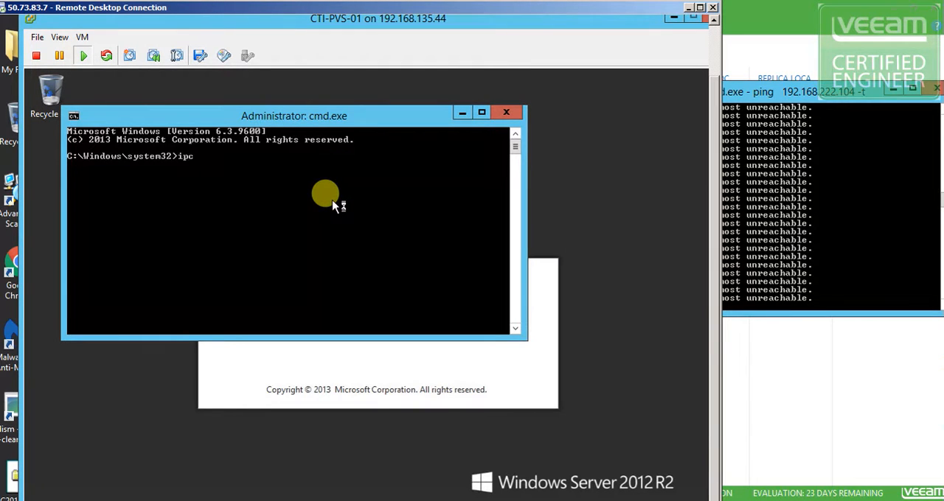
pyautogui.write('pconfig')
pyautogui.press('Return')
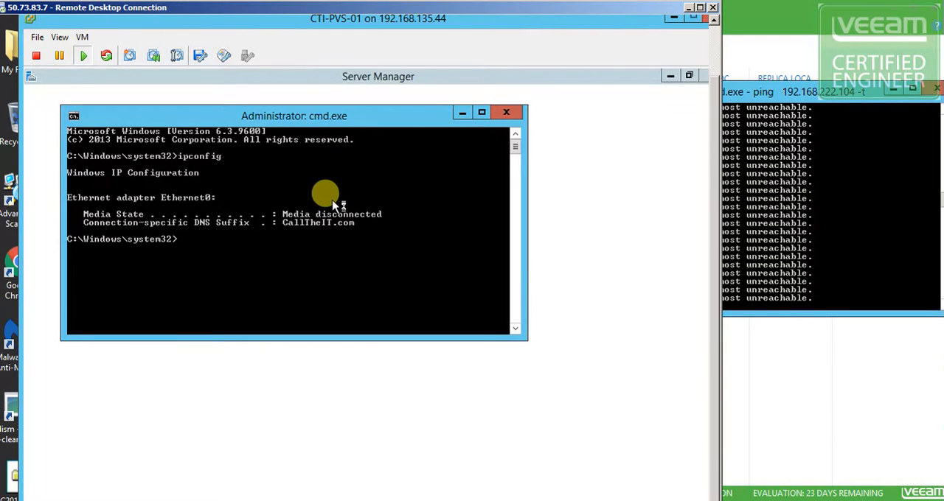
pyautogui.click(508, 114)
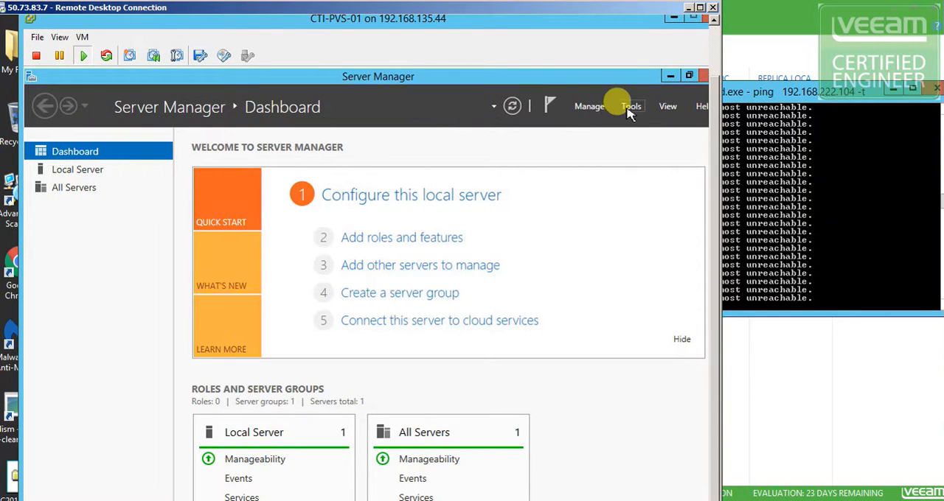
# Display the Local Server properties in Server Manager on CTI-PVS-01 to inspect its Ethernet0 connection
pyautogui.click(631, 108)
pyautogui.click(634, 109)
pyautogui.click(633, 108)
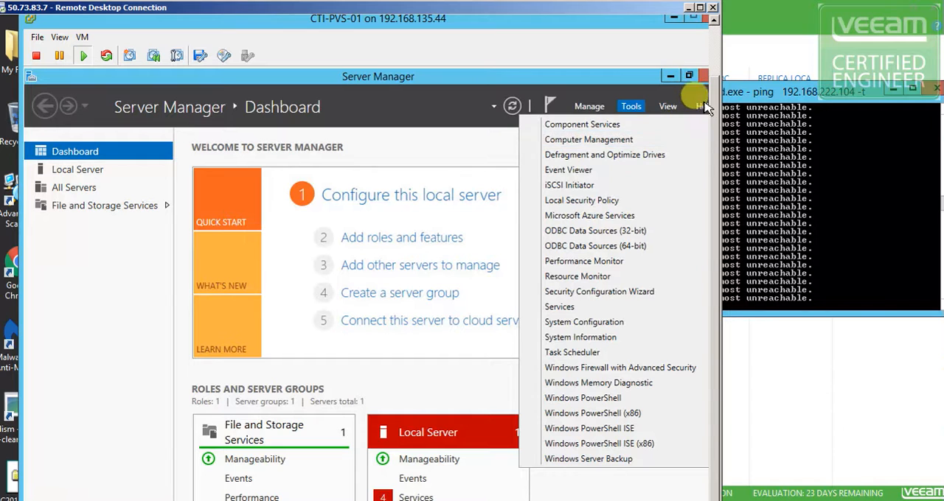
pyautogui.moveTo(631, 8); pyautogui.dragTo(640, 0)
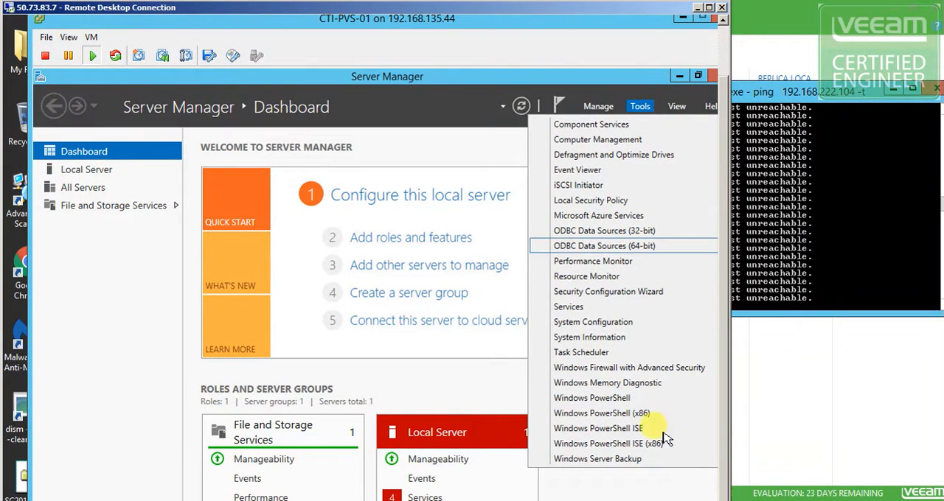
pyautogui.click(78, 182)
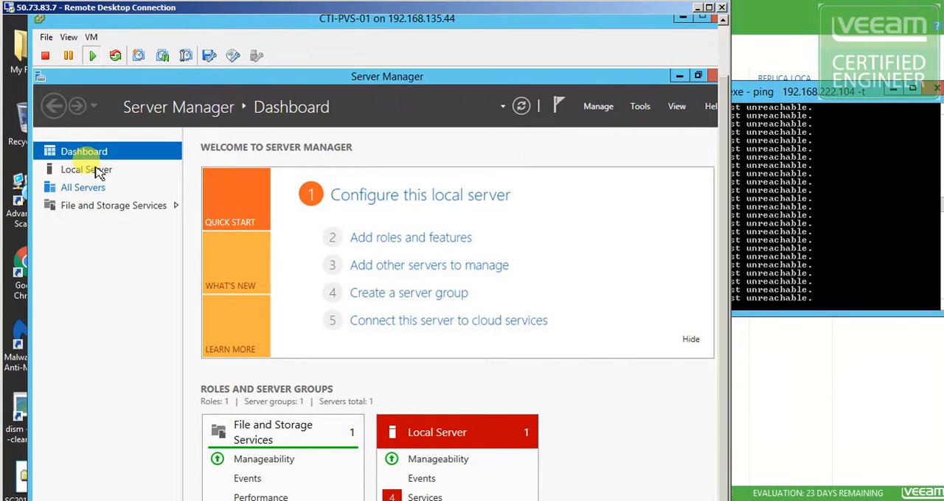
pyautogui.click(92, 174)
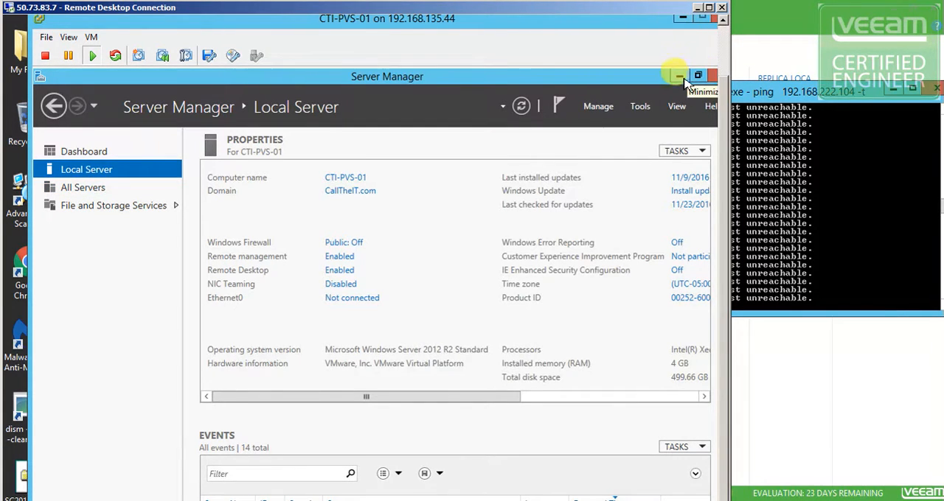
# Close the CTI-PVS-01 console and compare the IP addresses in the summaries of CTI-PVS-01 and CTI-PVS-01_replica
pyautogui.click(719, 22)
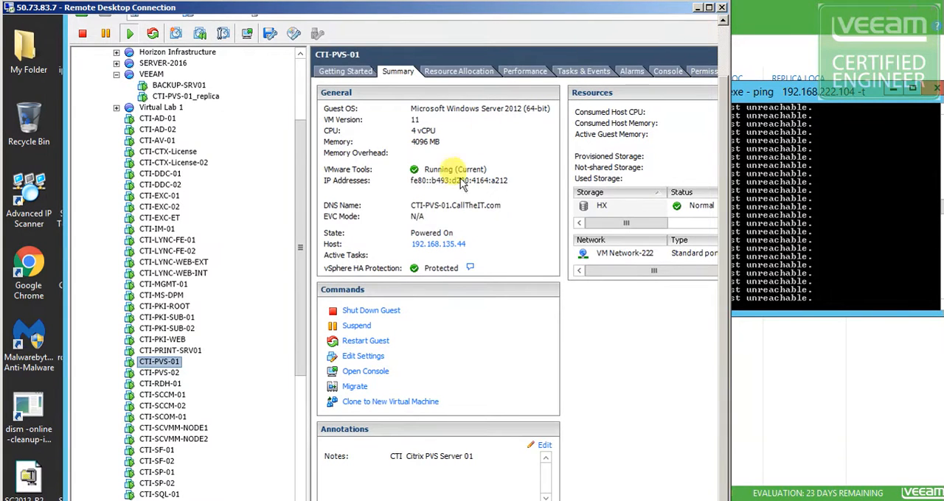
pyautogui.click(161, 374)
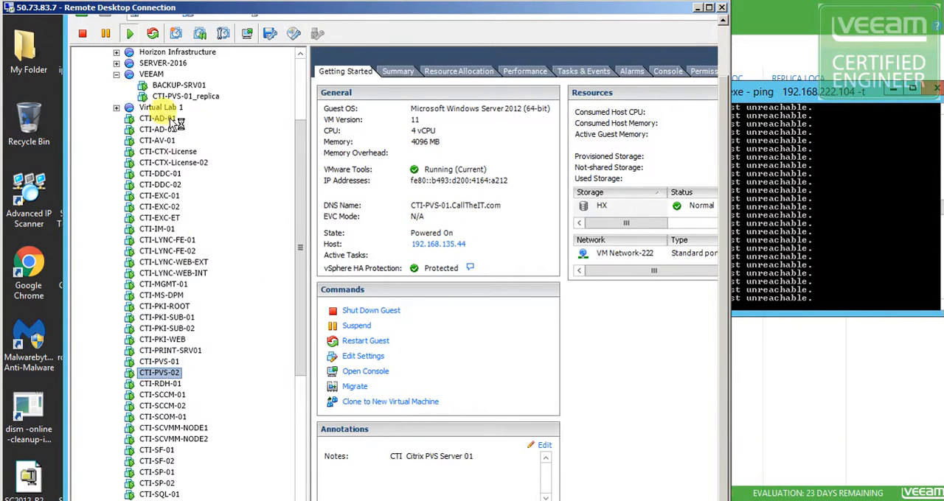
pyautogui.click(184, 96)
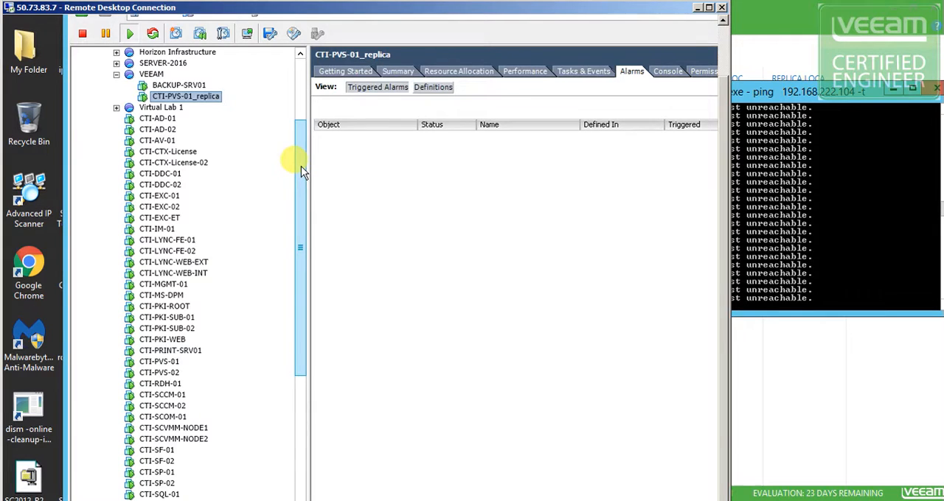
pyautogui.moveTo(301, 166); pyautogui.dragTo(302, 157)
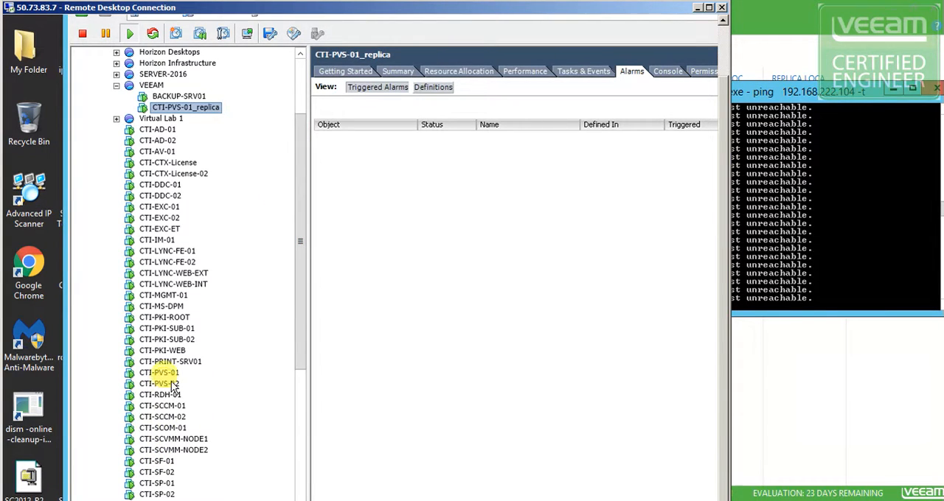
pyautogui.click(160, 375)
pyautogui.moveTo(305, 259); pyautogui.dragTo(306, 218)
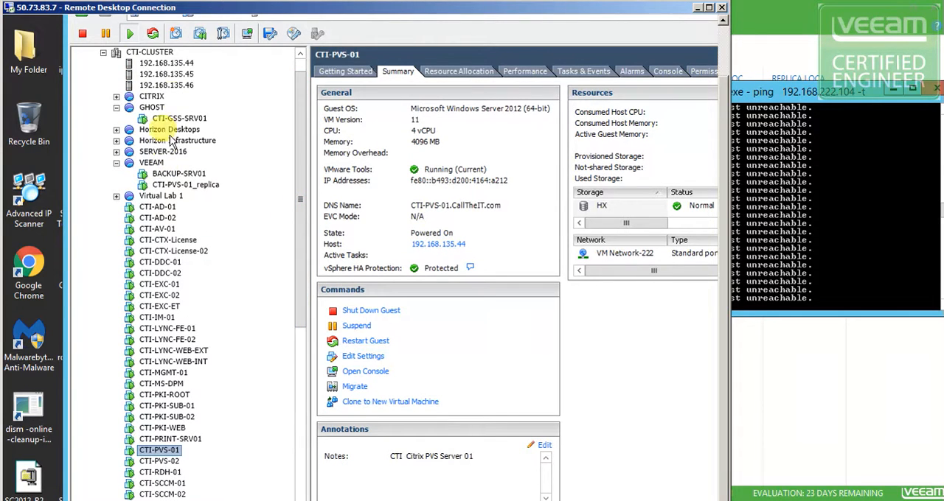
pyautogui.click(175, 184)
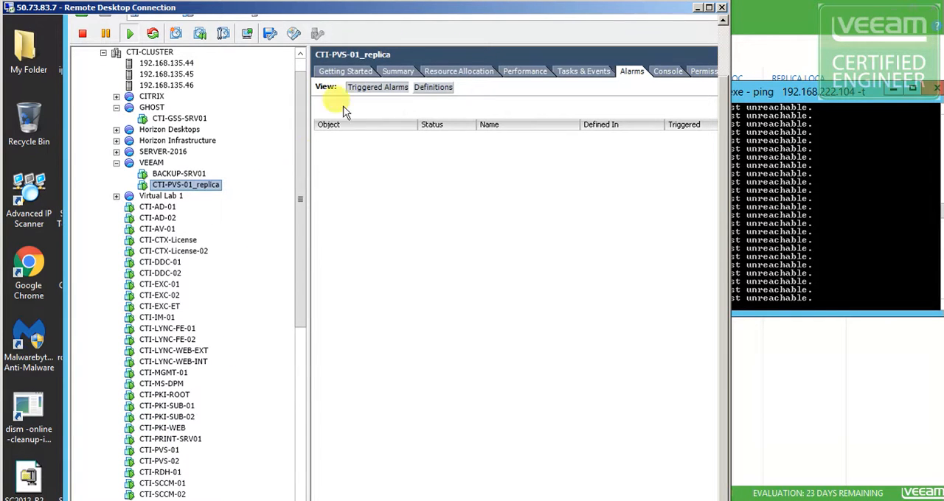
pyautogui.click(395, 72)
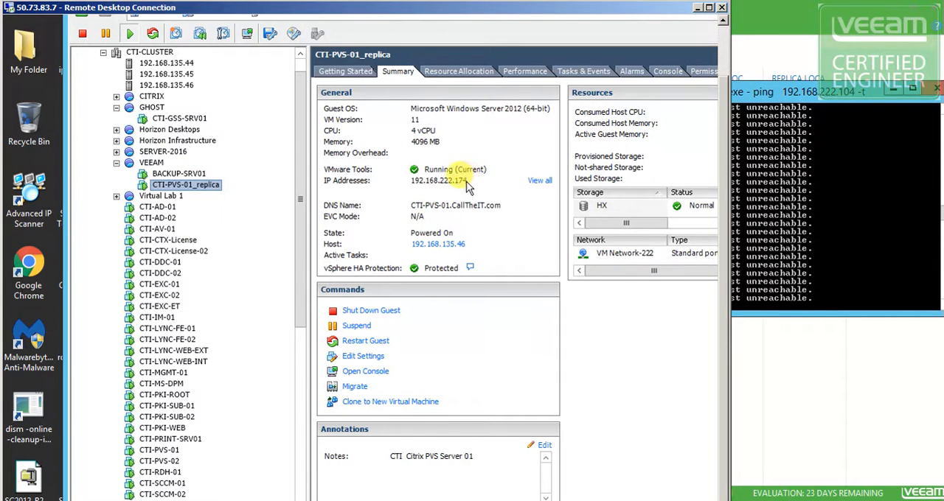
# Stop the continuous ping to 192.168.222.104 in the command prompt
pyautogui.click(843, 267)
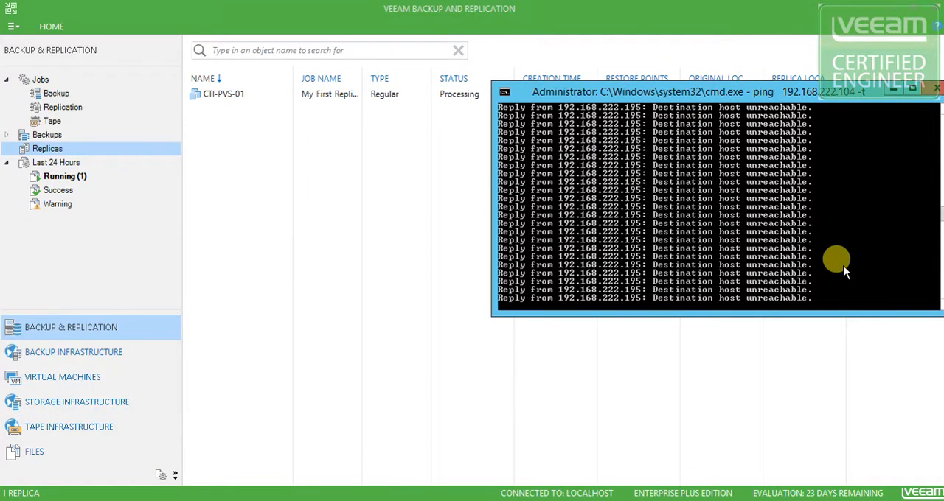
pyautogui.hotkey('ctrl', 'c')
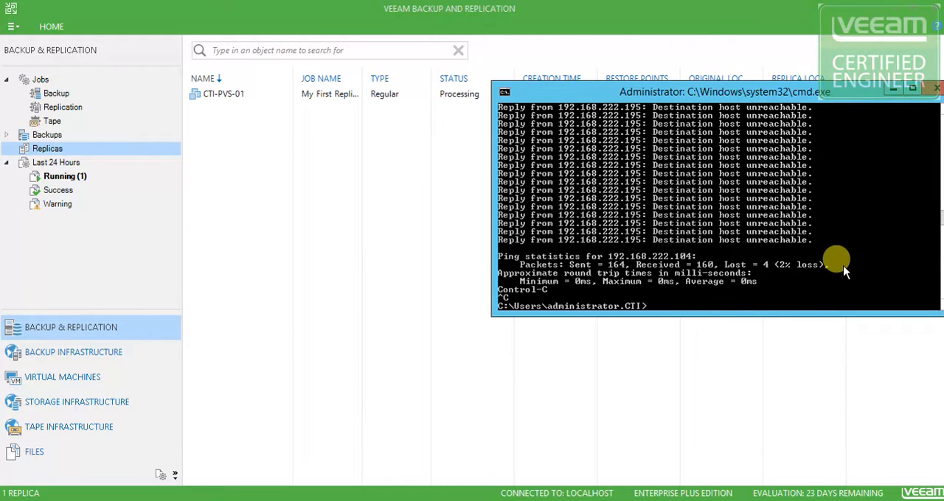
# Ping 192.168.222.174 from the command prompt and move its window clear of the replica list
pyautogui.press('Up')
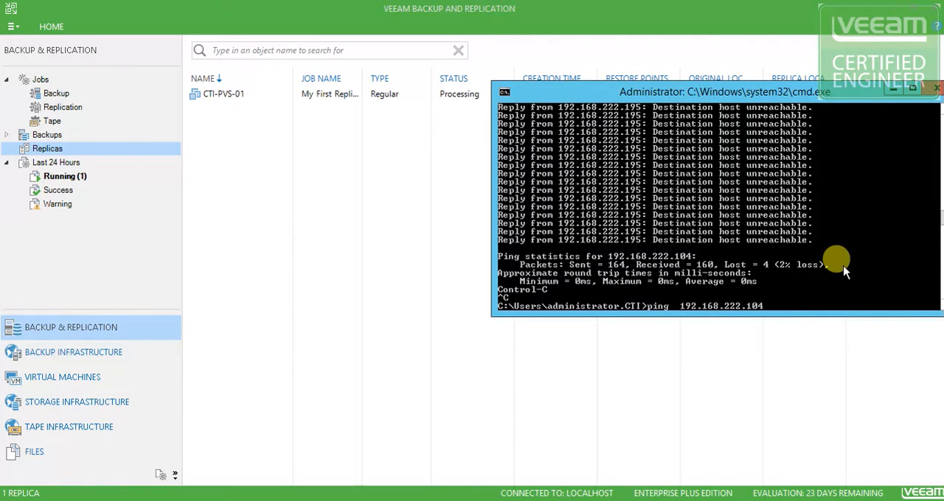
pyautogui.write('74')
pyautogui.press('Return')
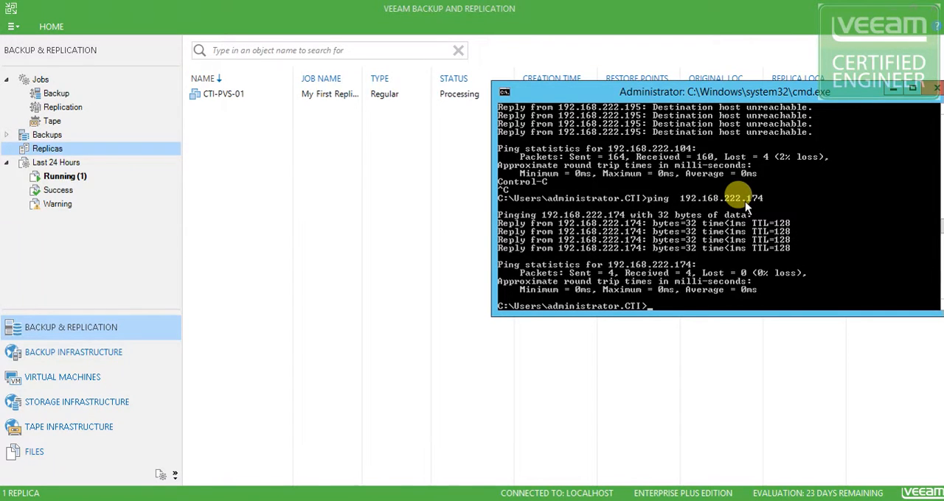
pyautogui.moveTo(749, 95); pyautogui.dragTo(637, 121)
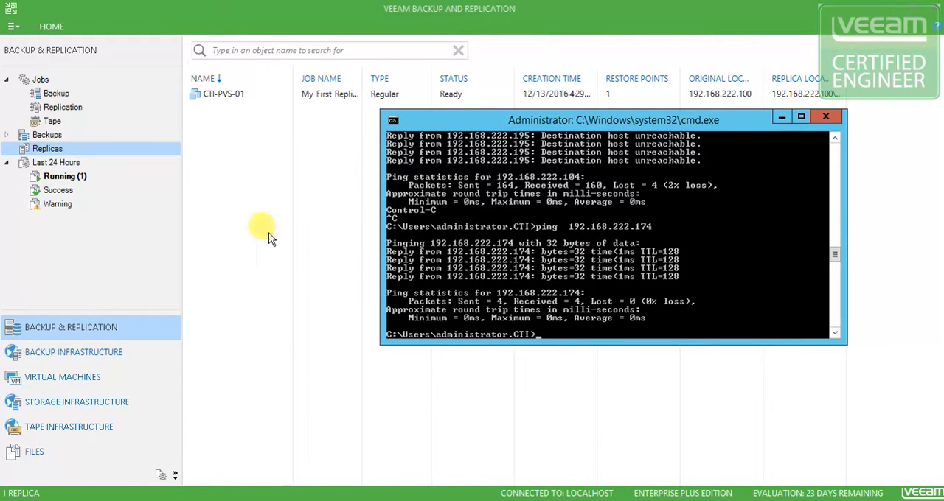
pyautogui.moveTo(723, 126); pyautogui.dragTo(740, 134)
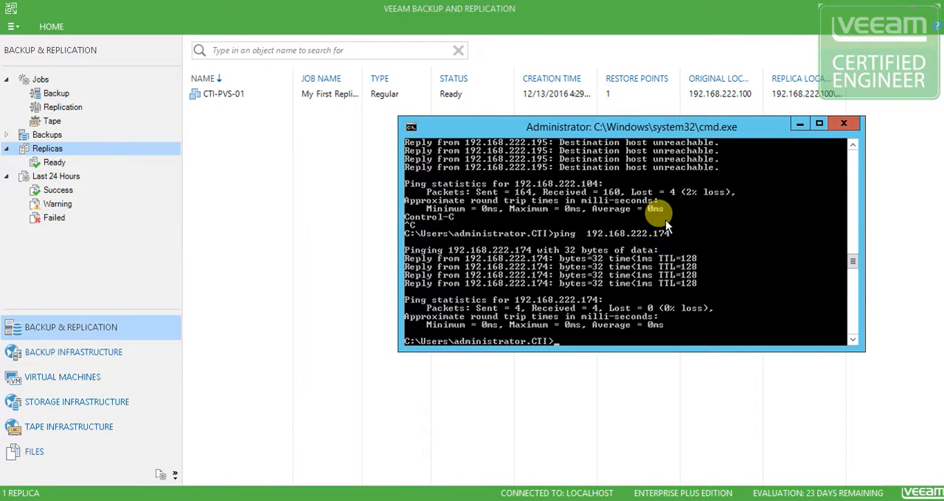
# Ping the host name cti-pvs-01 from the command prompt to see which address it resolves to
pyautogui.write('ping ')
pyautogui.write('cti')
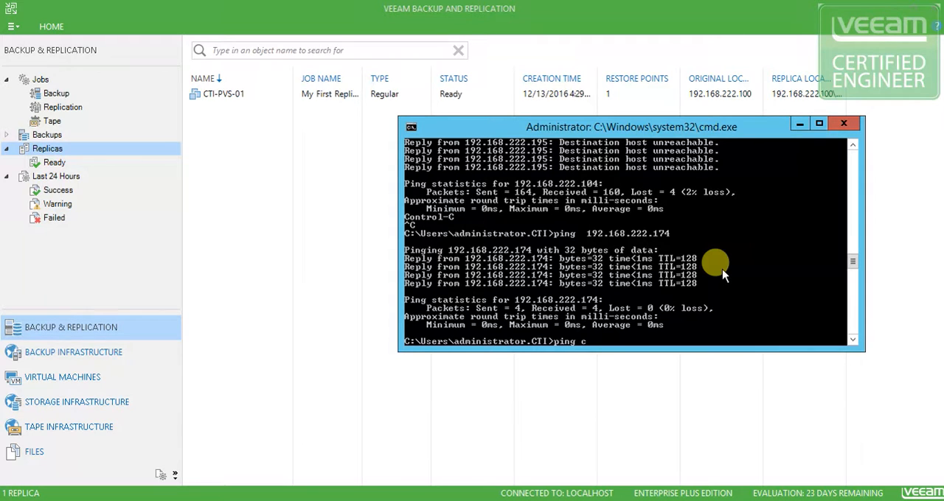
pyautogui.write('-pvs-01')
pyautogui.press('Return')
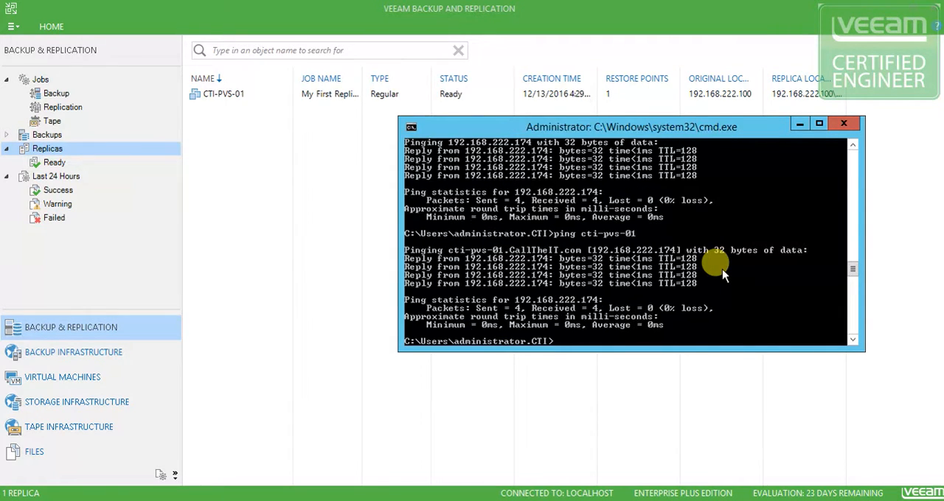
# Start a continuous ping of cti-pvs-01 using the -t option
pyautogui.press('Up')
pyautogui.write('-t')
pyautogui.press('Return')
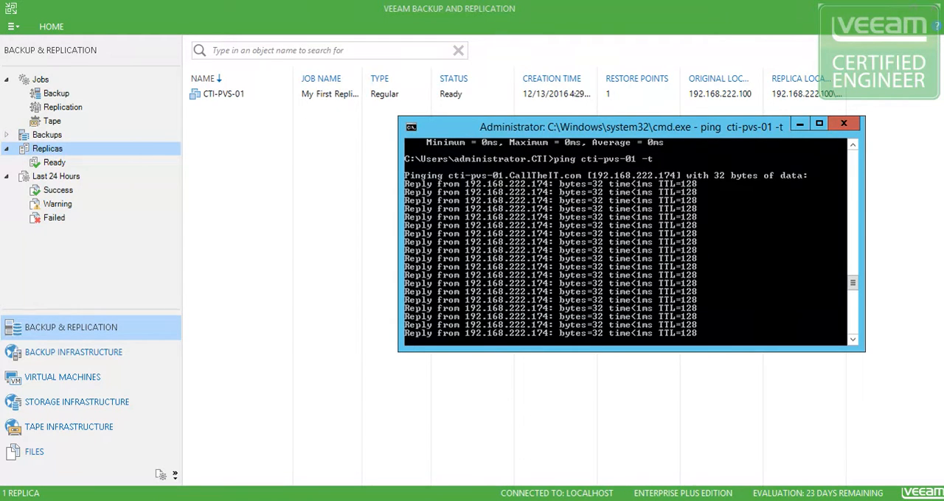
# Switch to the vSphere client in the Remote Desktop session and power off CTI-PVS-01_replica, accepting the confirmation
pyautogui.hotkey('alt', 'Tab')
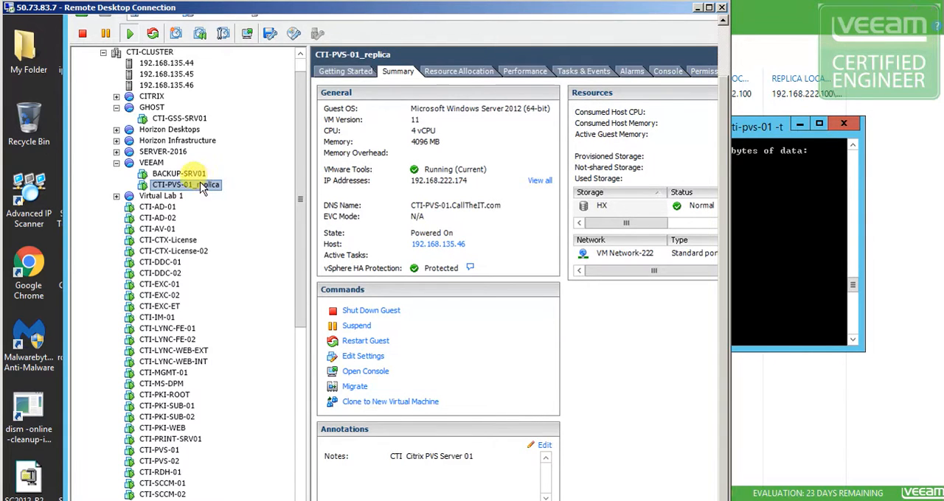
pyautogui.rightClick(189, 186)
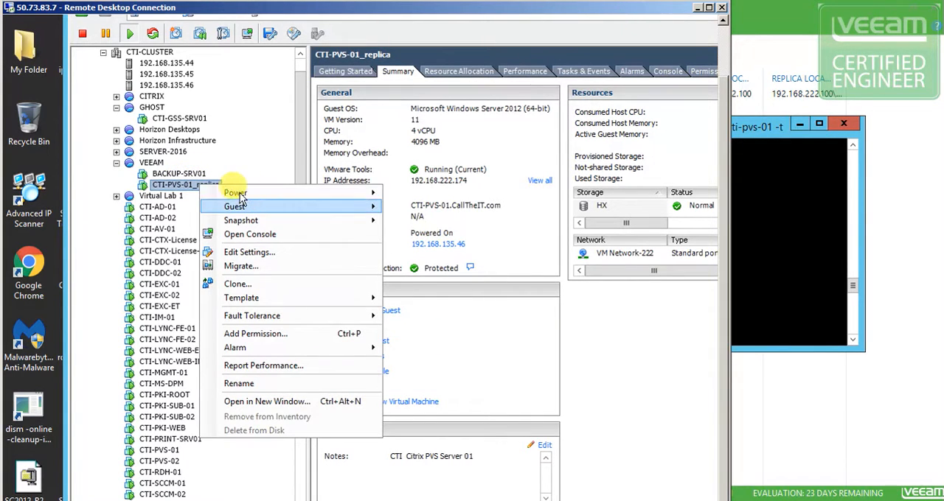
pyautogui.moveTo(241, 198)
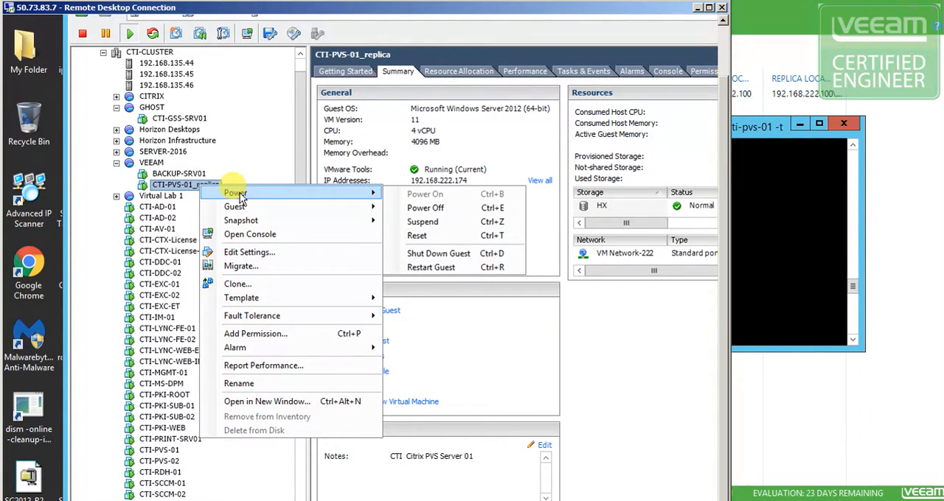
pyautogui.click(434, 210)
pyautogui.click(699, 379)
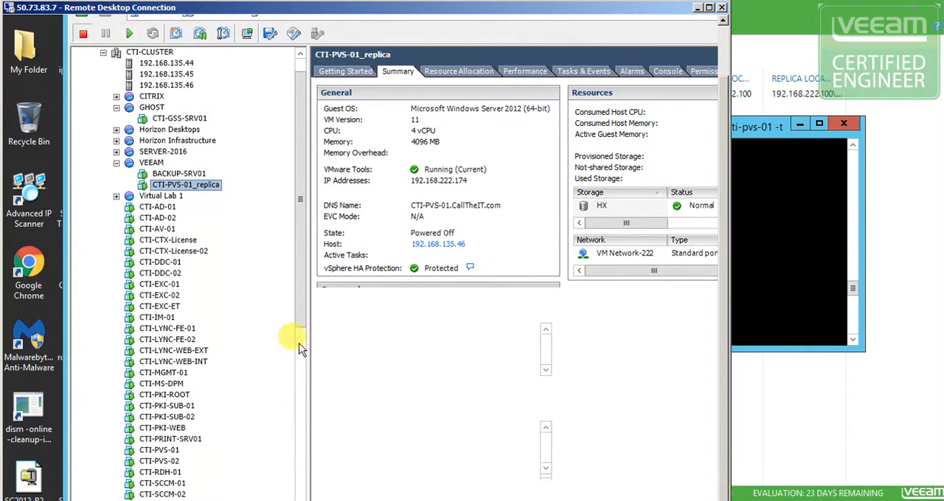
# Set Network adapter 1 of the original CTI-PVS-01 virtual machine to Connected, apply the settings, and return to the continuous ping
pyautogui.moveTo(299, 312); pyautogui.dragTo(305, 433)
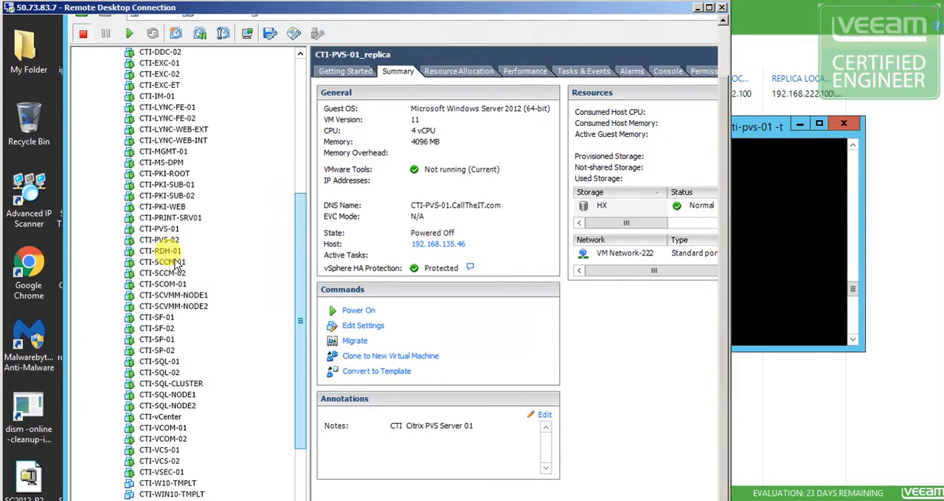
pyautogui.rightClick(170, 230)
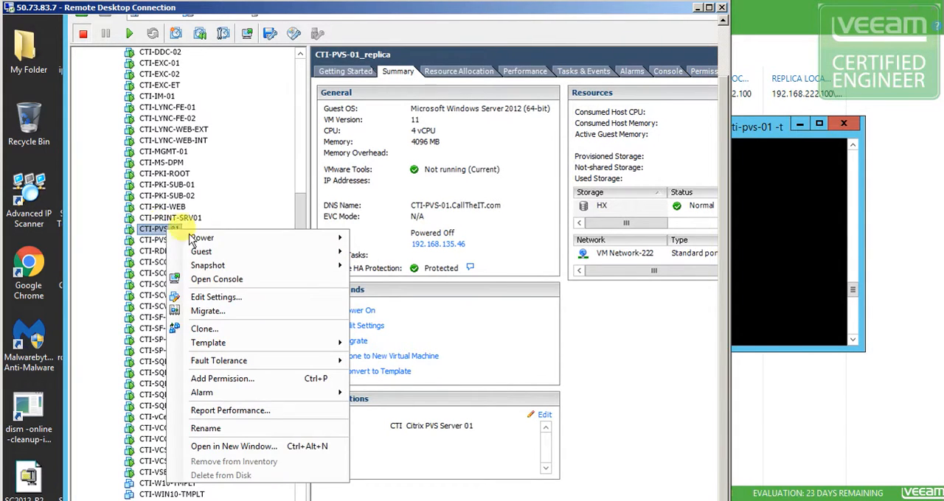
pyautogui.click(215, 297)
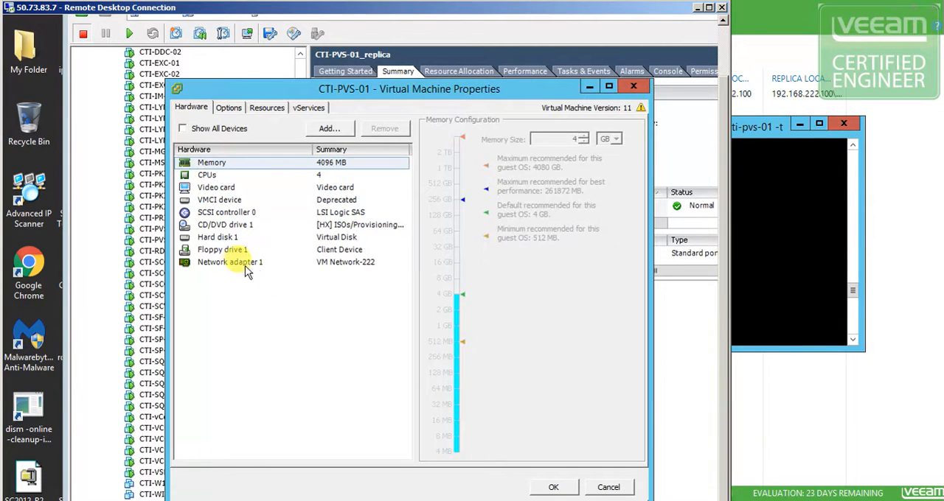
pyautogui.click(246, 266)
pyautogui.click(434, 133)
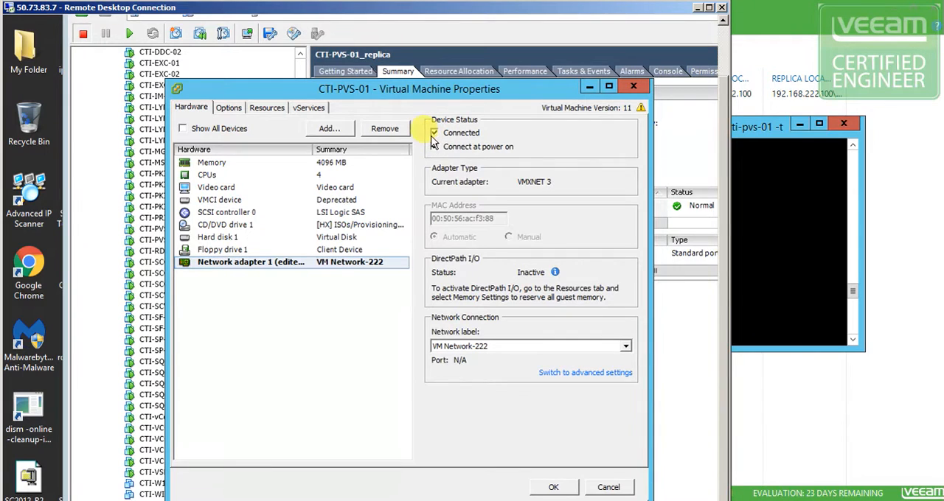
pyautogui.click(553, 488)
pyautogui.click(811, 301)
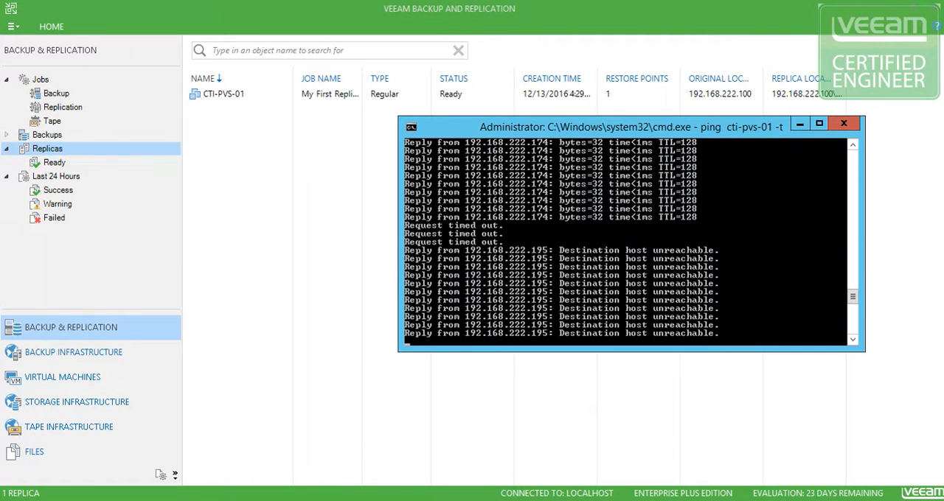
# Recheck the connection status of CTI-PVS-01's Network adapter 1 in its virtual machine settings, and return to the command prompt
pyautogui.hotkey('alt', 'Tab')
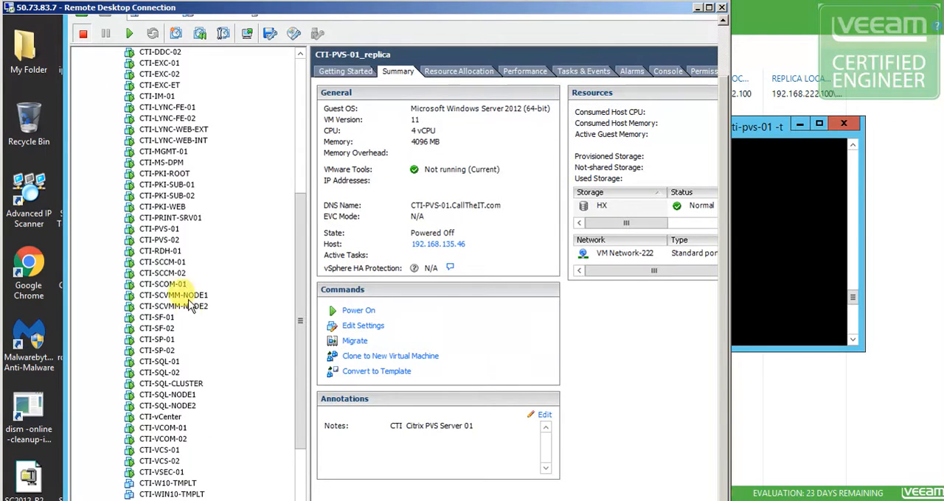
pyautogui.rightClick(171, 230)
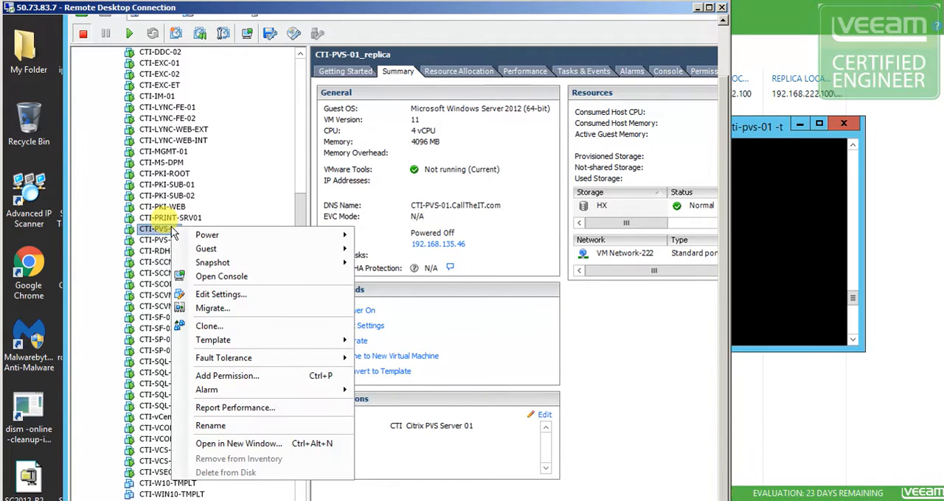
pyautogui.click(219, 295)
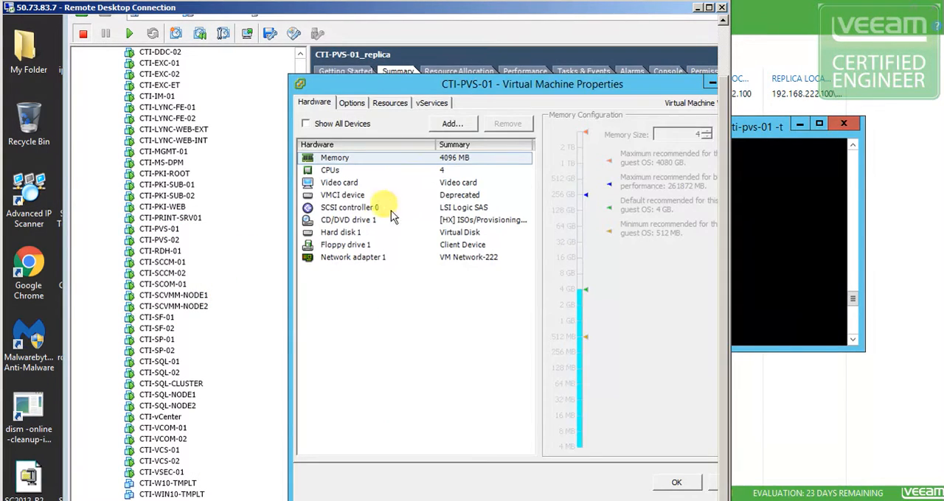
pyautogui.click(350, 257)
pyautogui.moveTo(558, 89); pyautogui.dragTo(425, 72)
pyautogui.click(542, 466)
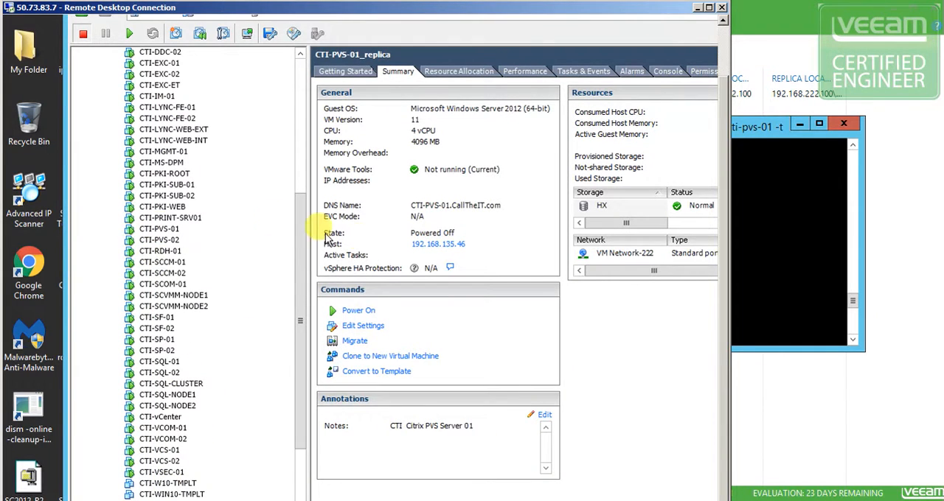
pyautogui.click(754, 237)
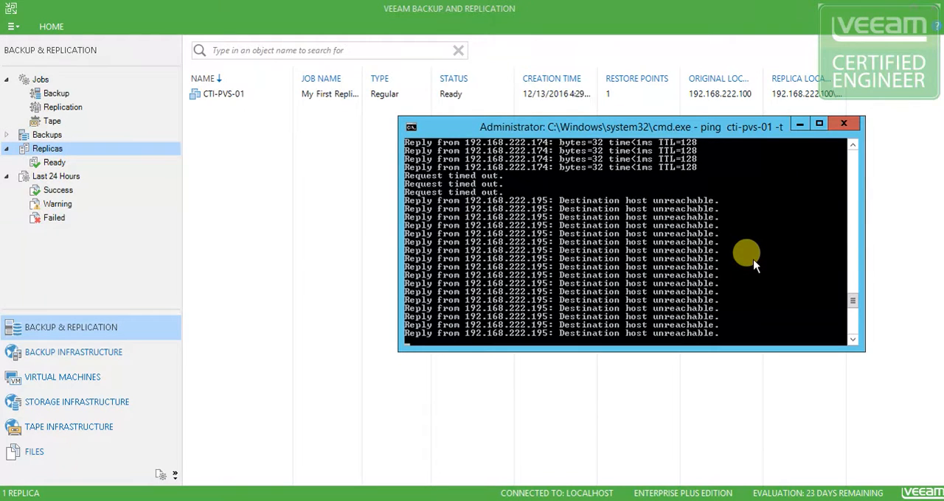
# Stop the continuous ping and clear the DNS resolver cache with ipconfig /flushdns
pyautogui.hotkey('ctrl', 'c')
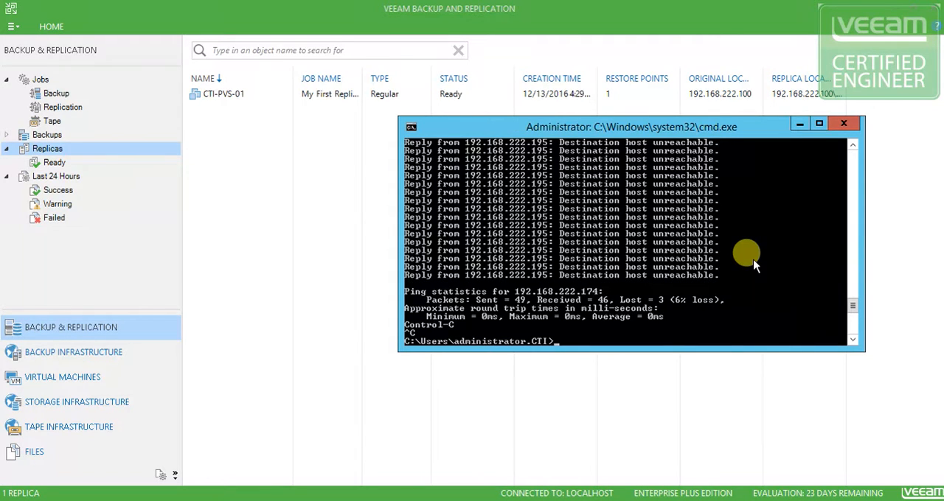
pyautogui.write('ipconfig /flushdns')
pyautogui.press('Return')
# Ping cti-pvs-01 again without the -t option to check its resolved address after the DNS flush
pyautogui.press('Up')
pyautogui.press('Up')
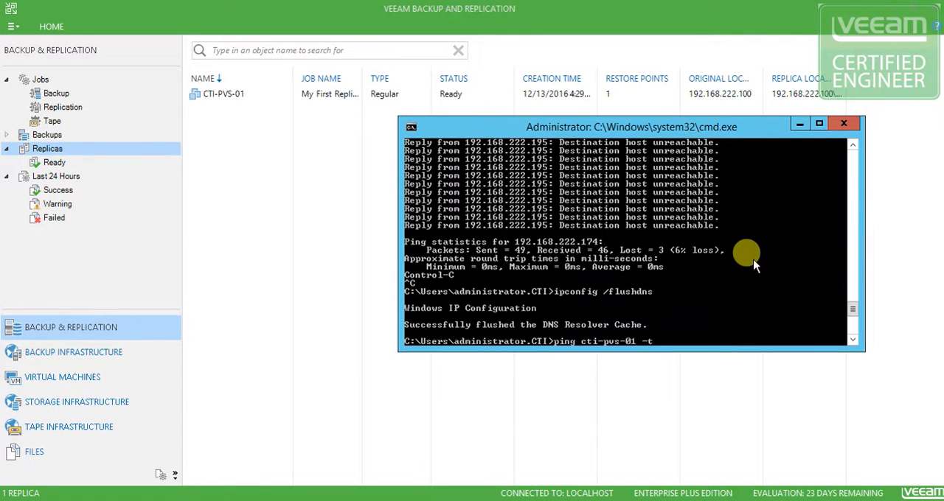
pyautogui.press('BackSpace')
pyautogui.press('BackSpace')
pyautogui.press('BackSpace')
pyautogui.press('Return')
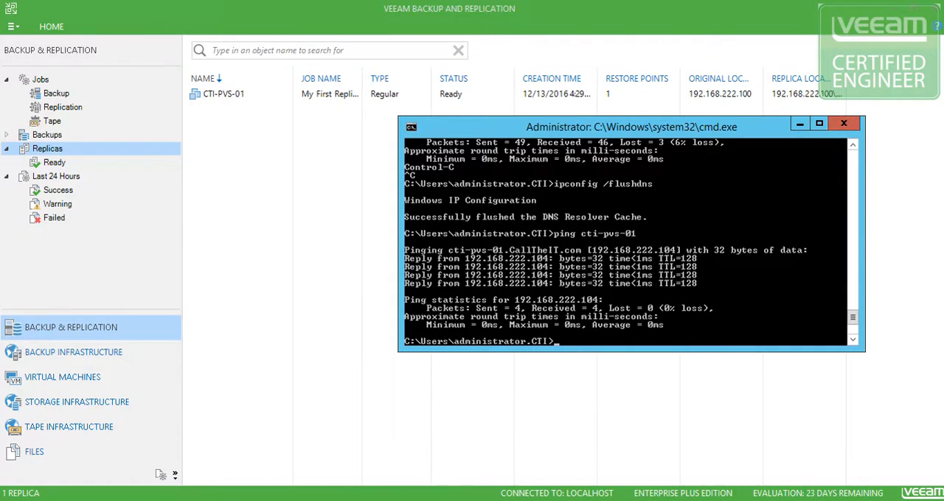
# Restart the continuous ping of cti-pvs-01 with -t to monitor the restored original machine
pyautogui.press('Up')
pyautogui.write('-t')
pyautogui.press('Return')
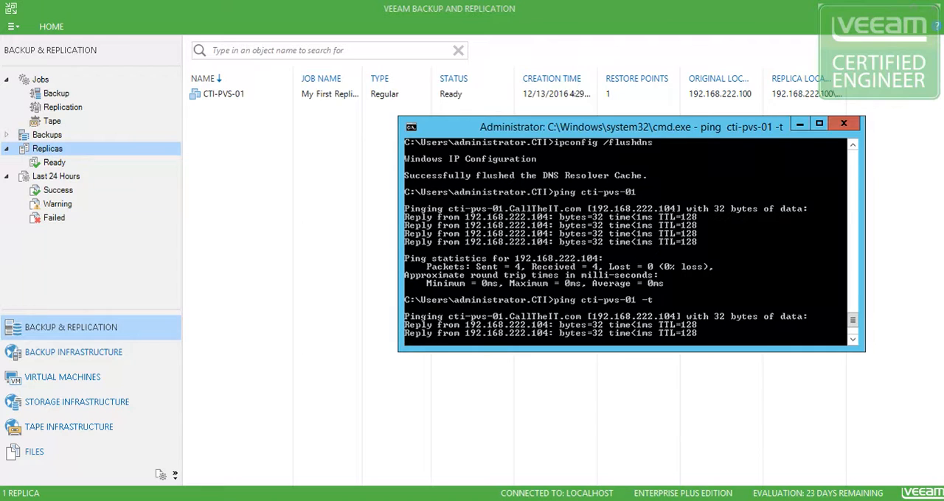